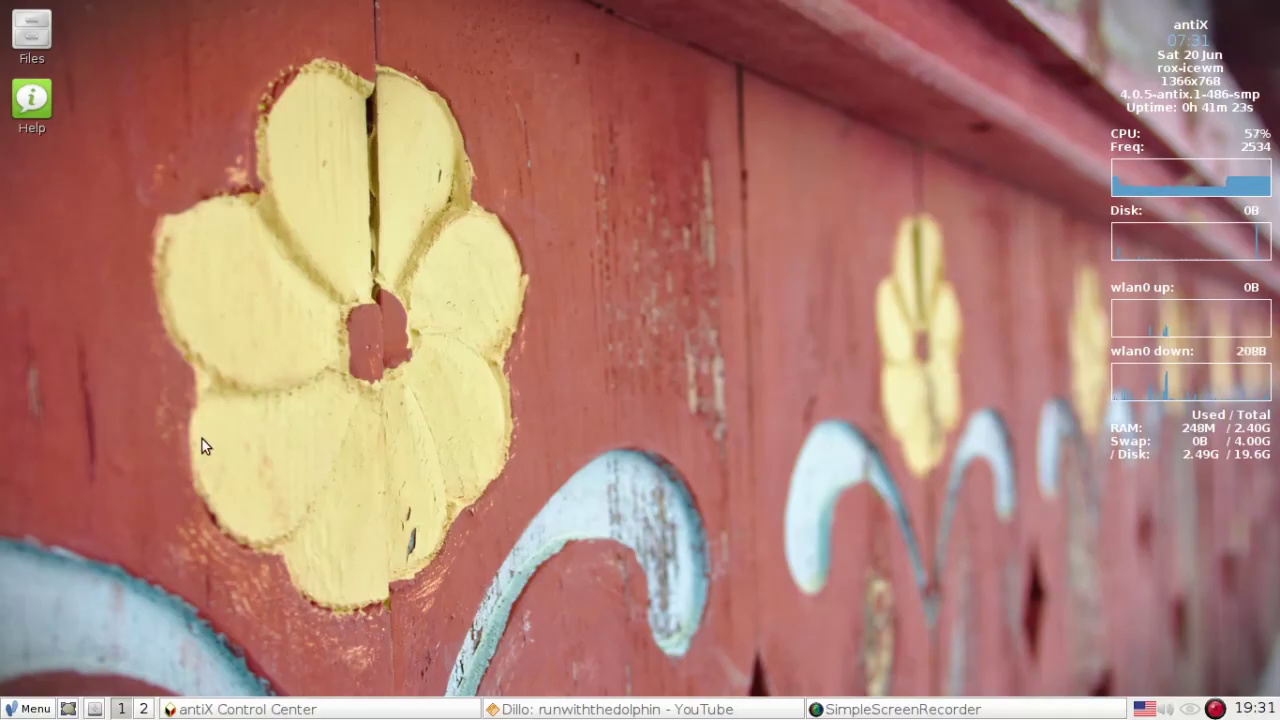
# - Open the main menu and show the Help submenu with antiX, IceWM, Applications and Man Pages
pyautogui.click(24, 711)
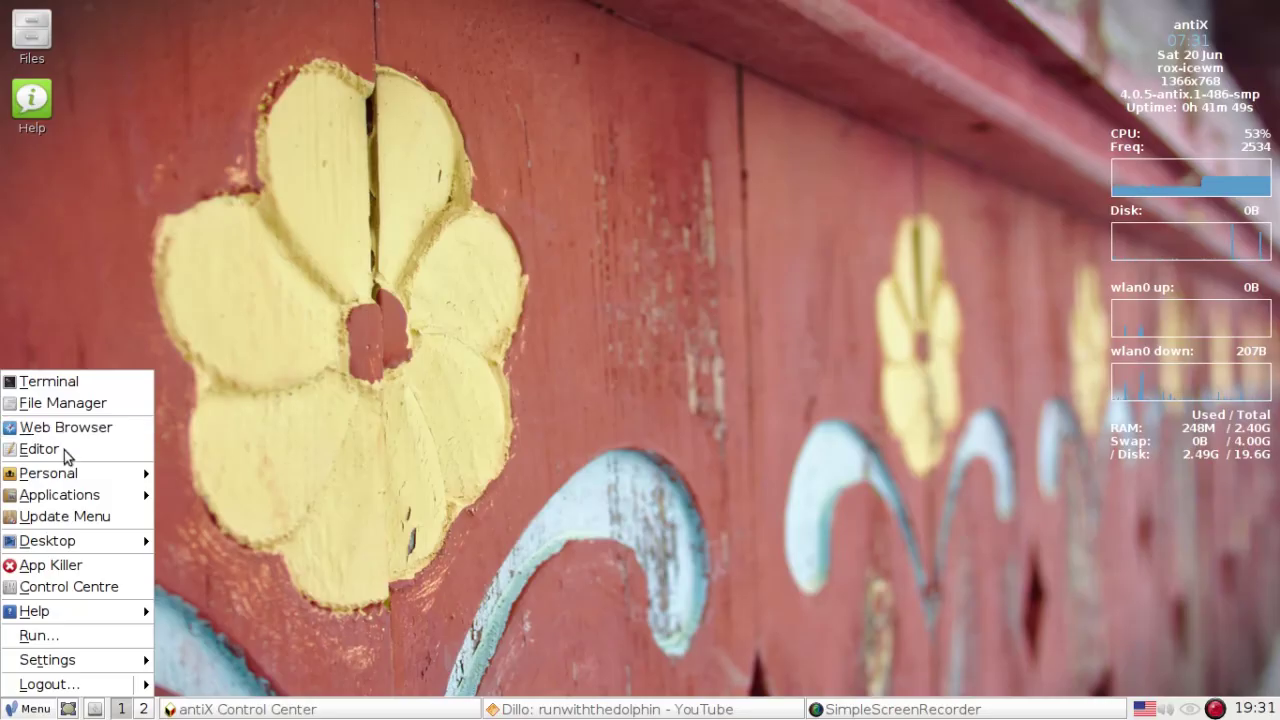
pyautogui.moveTo(65, 477)
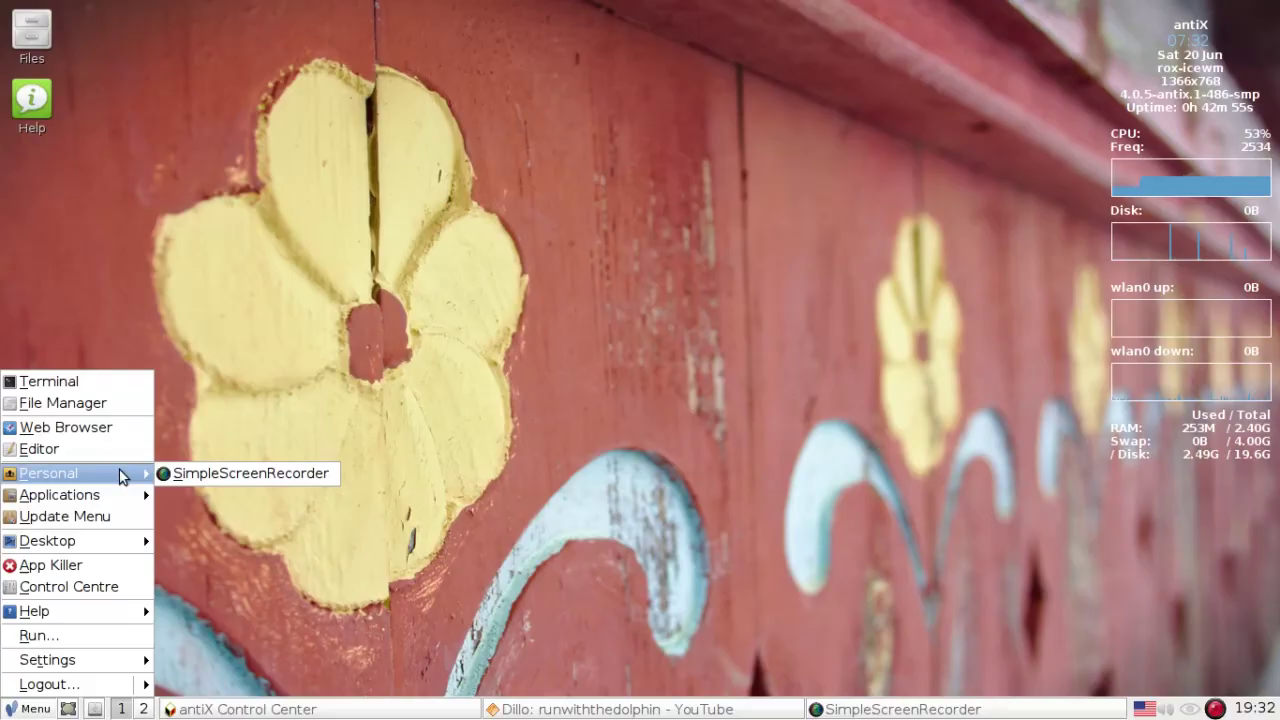
# - Raise the Control Center, move it up-left, and open Preferred Applications
pyautogui.click(281, 711)
pyautogui.click(313, 711)
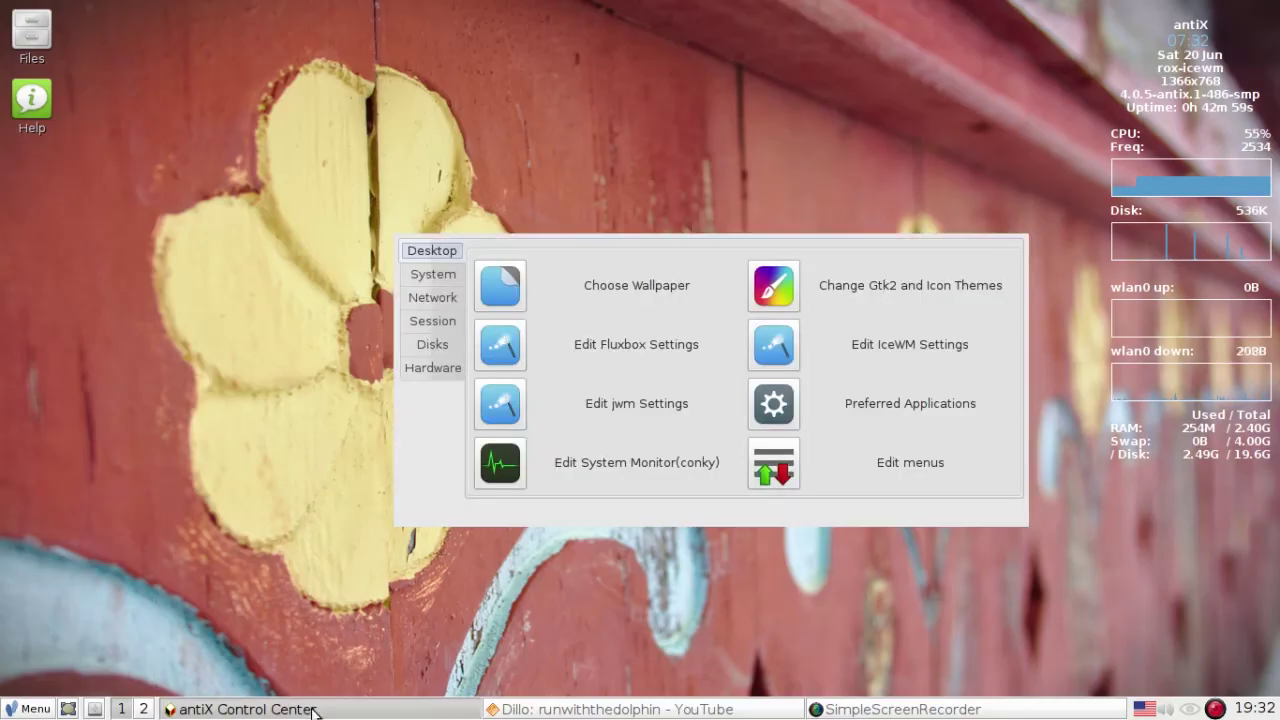
pyautogui.moveTo(683, 221); pyautogui.dragTo(661, 217)
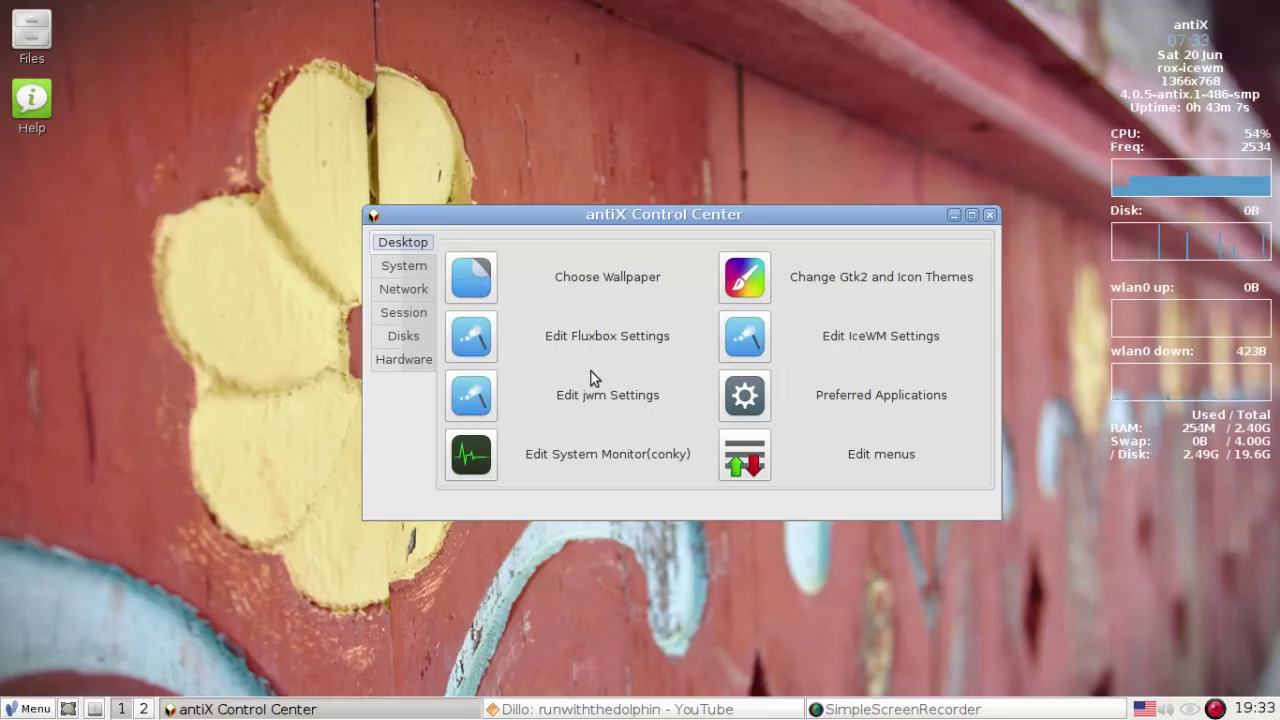
pyautogui.click(765, 402)
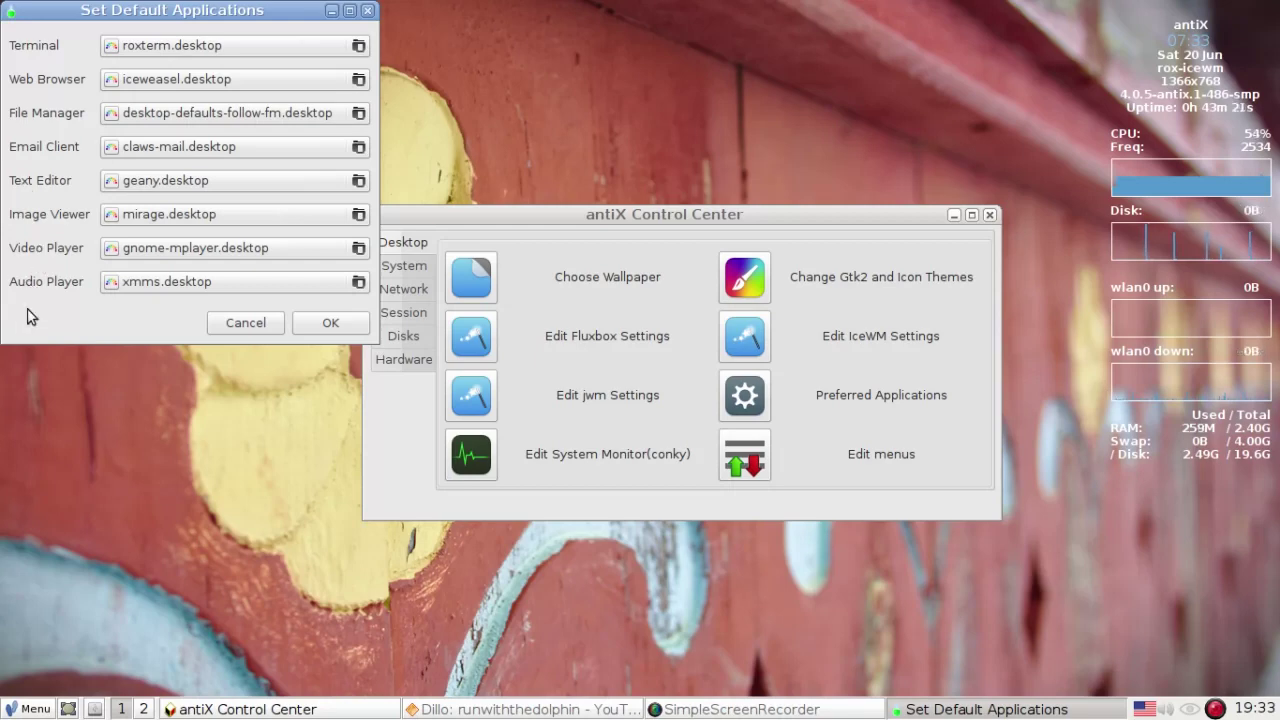
pyautogui.click(50, 710)
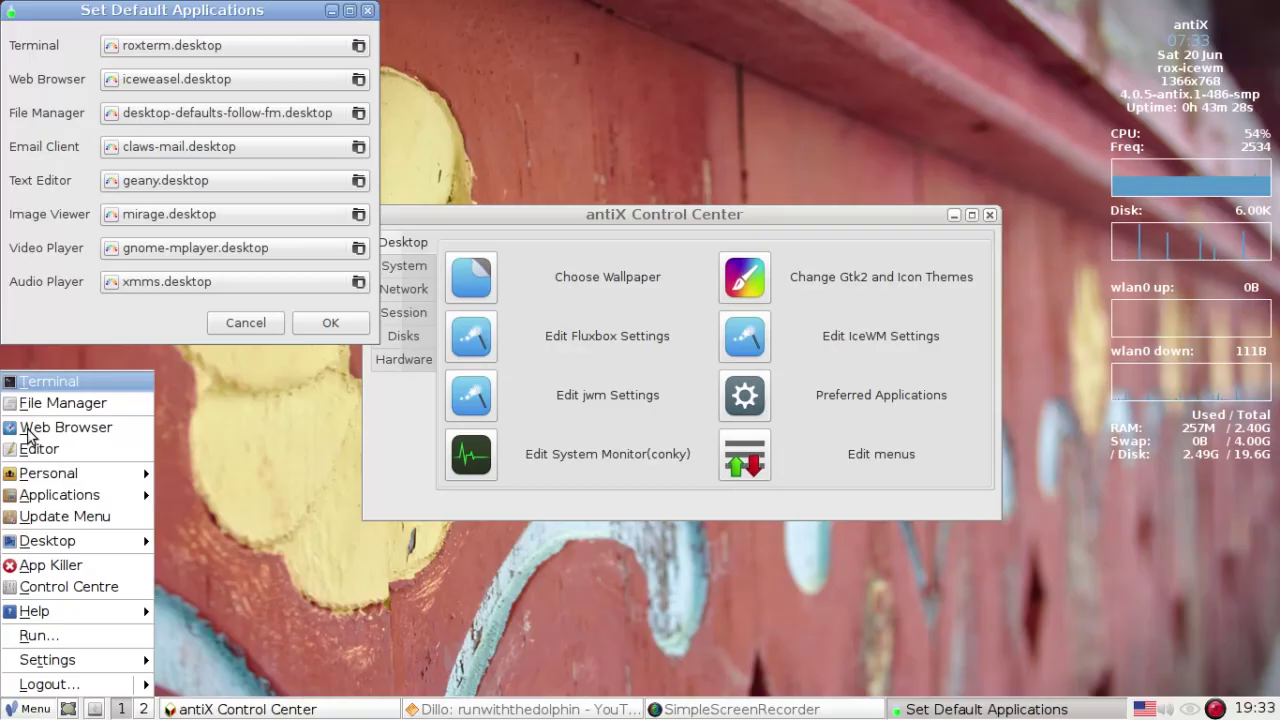
pyautogui.click(45, 382)
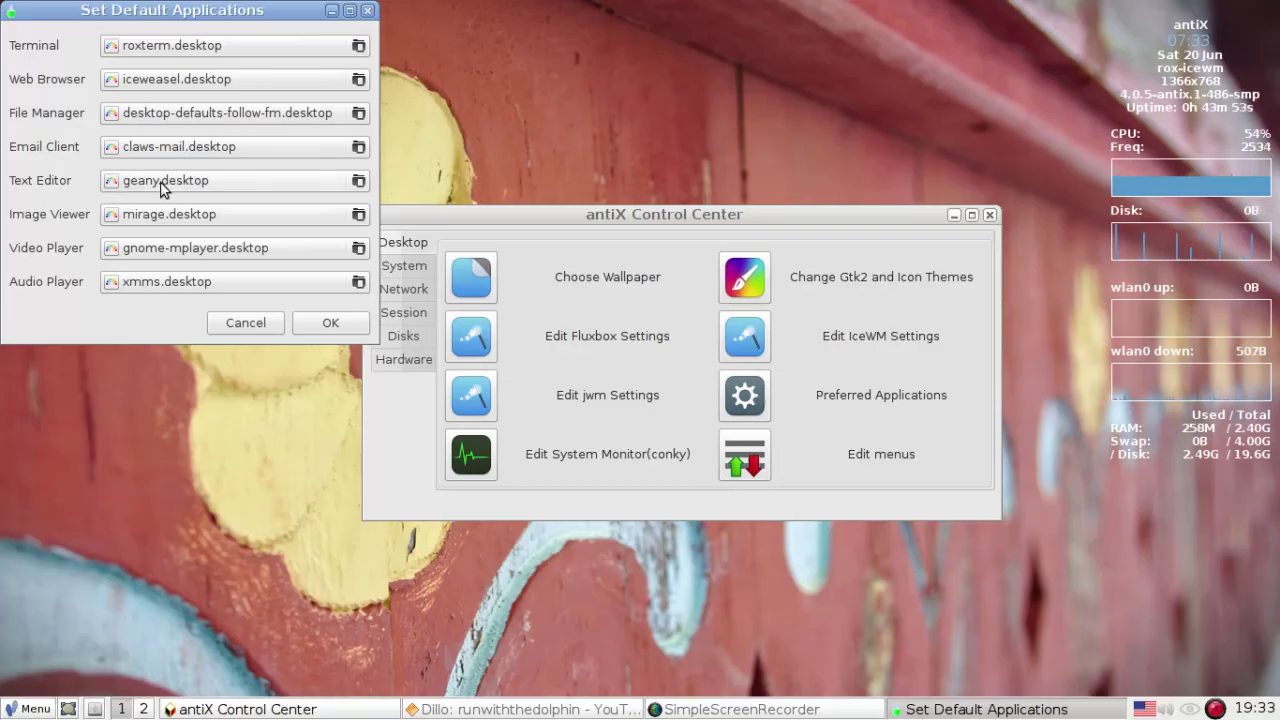
pyautogui.click(43, 713)
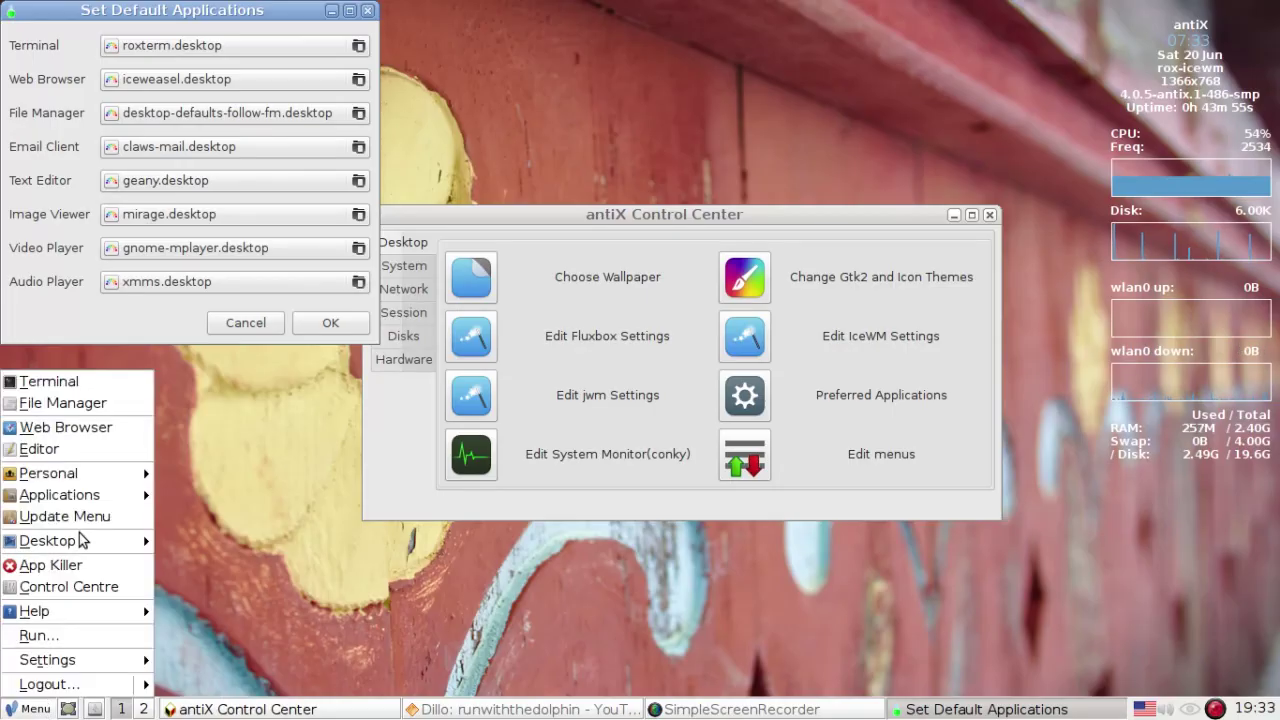
pyautogui.click(59, 450)
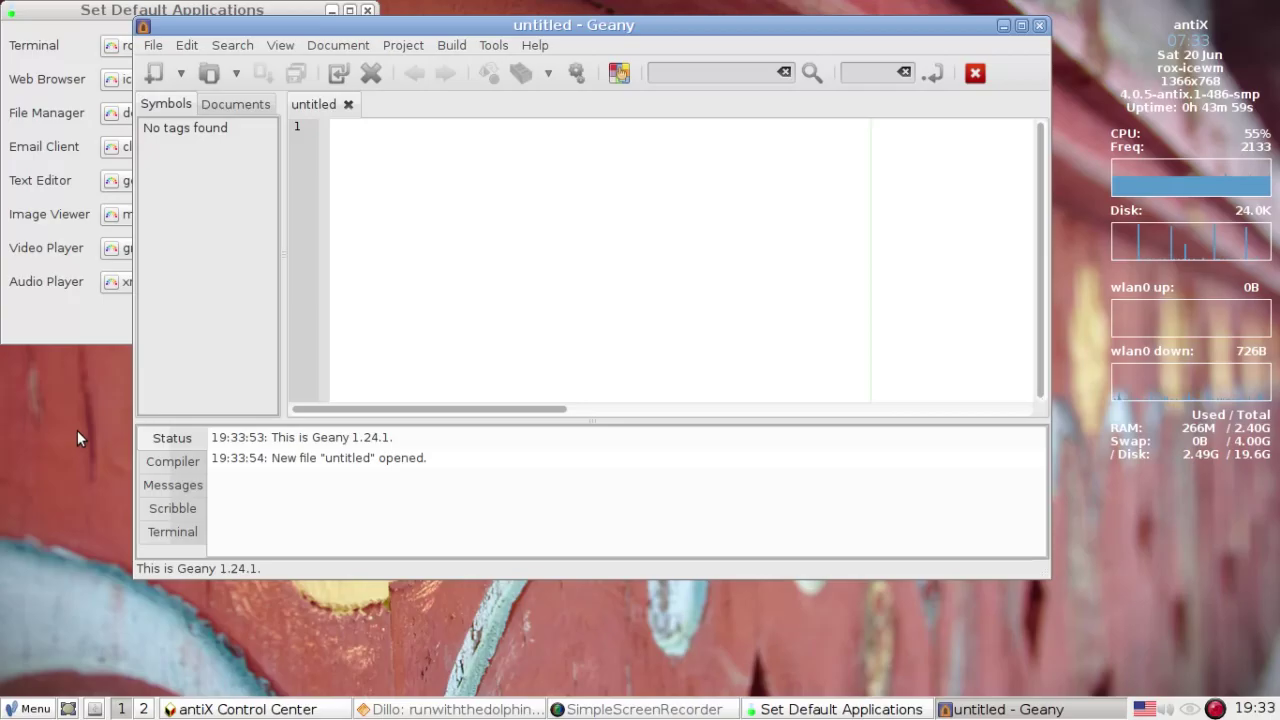
pyautogui.click(1042, 33)
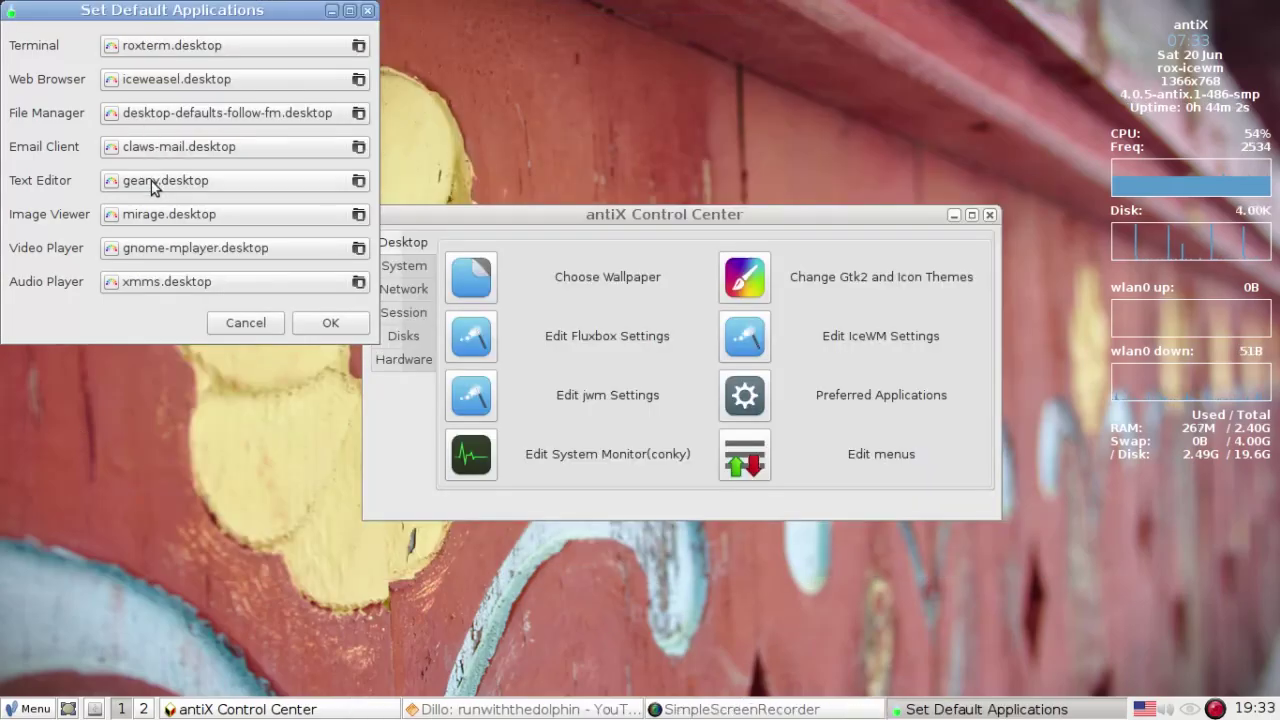
# - Set the default text editor to leafpad.desktop and save the default applications
pyautogui.click(151, 183)
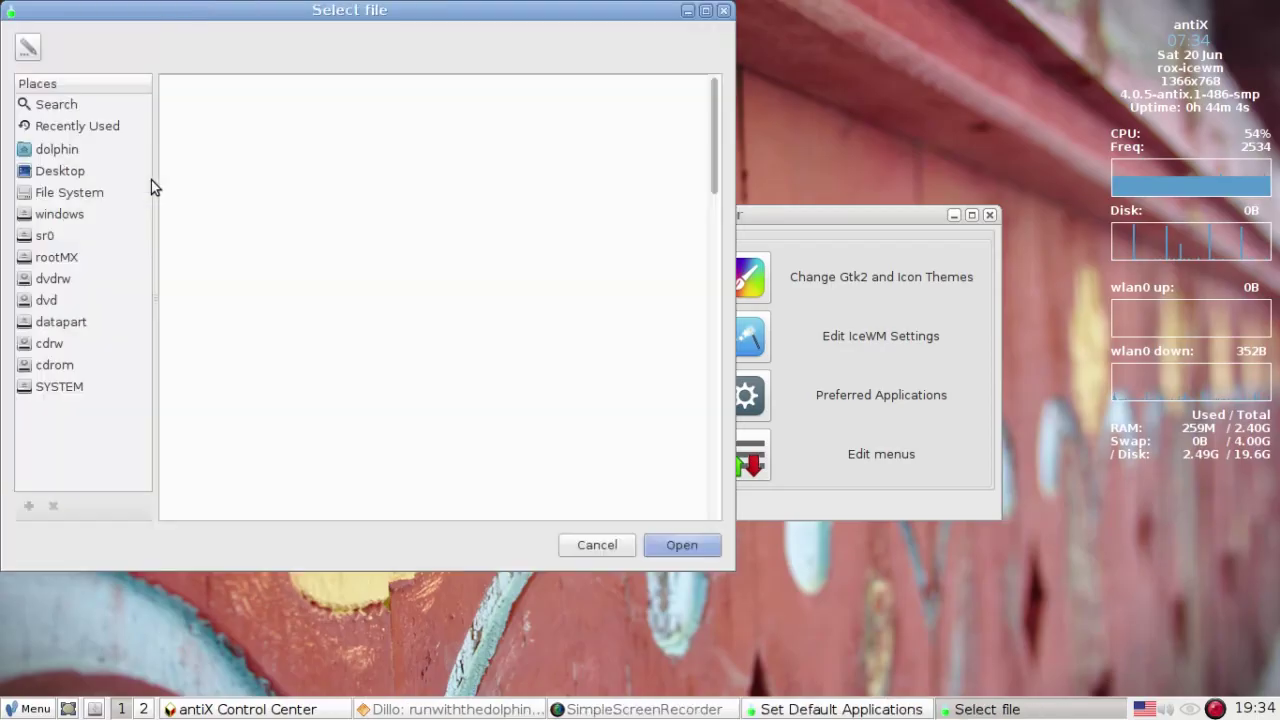
pyautogui.click(203, 336)
pyautogui.scroll(-8, 203, 340)
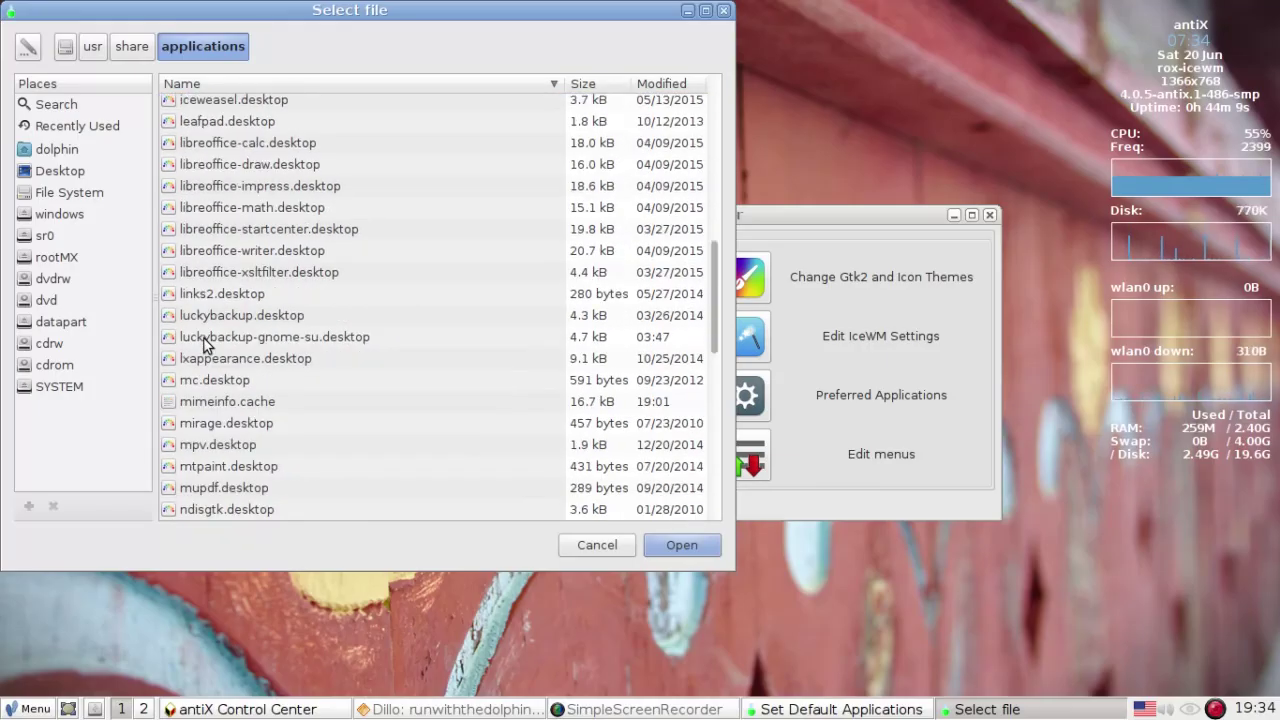
pyautogui.scroll(-1, 205, 300)
pyautogui.scroll(4, 206, 285)
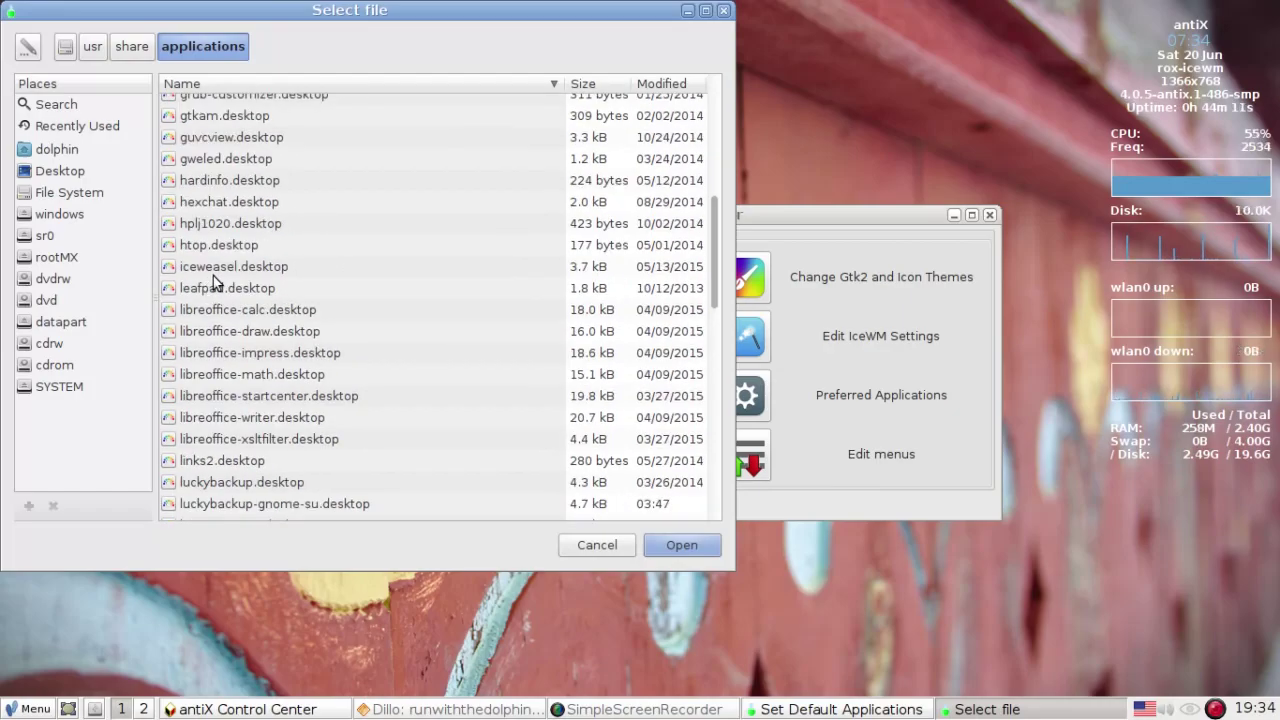
pyautogui.click(250, 294)
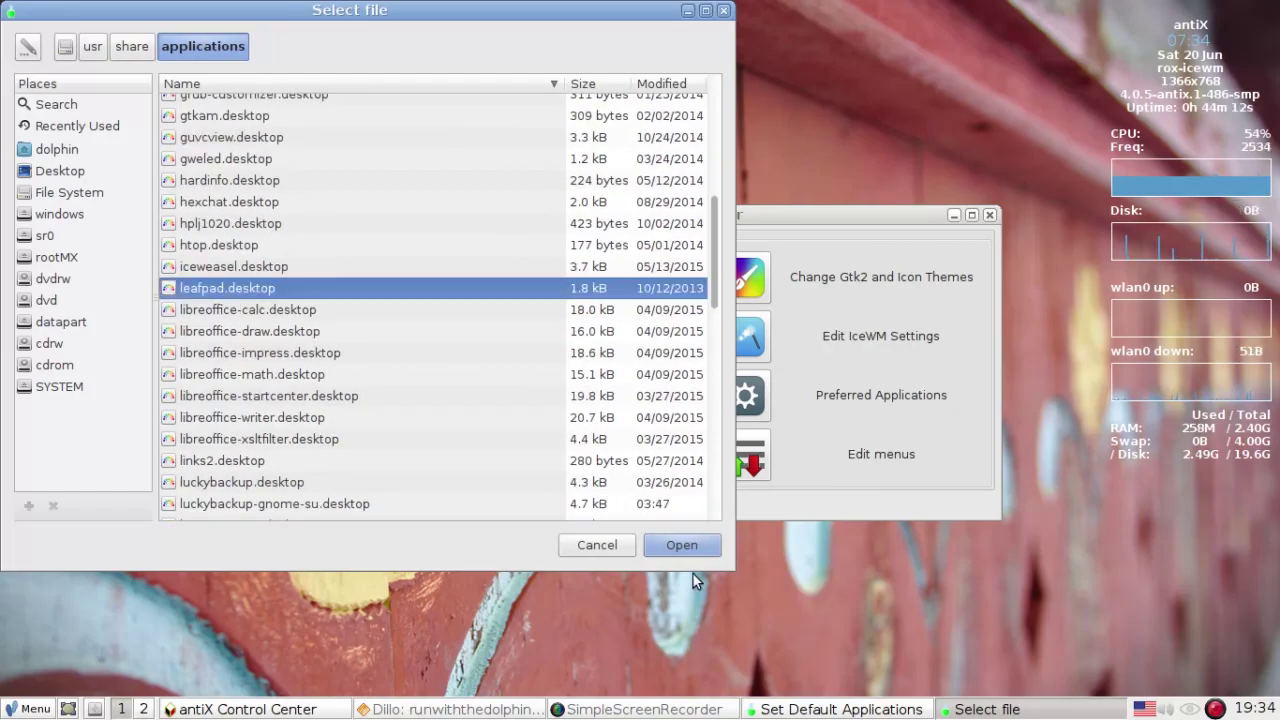
pyautogui.click(684, 544)
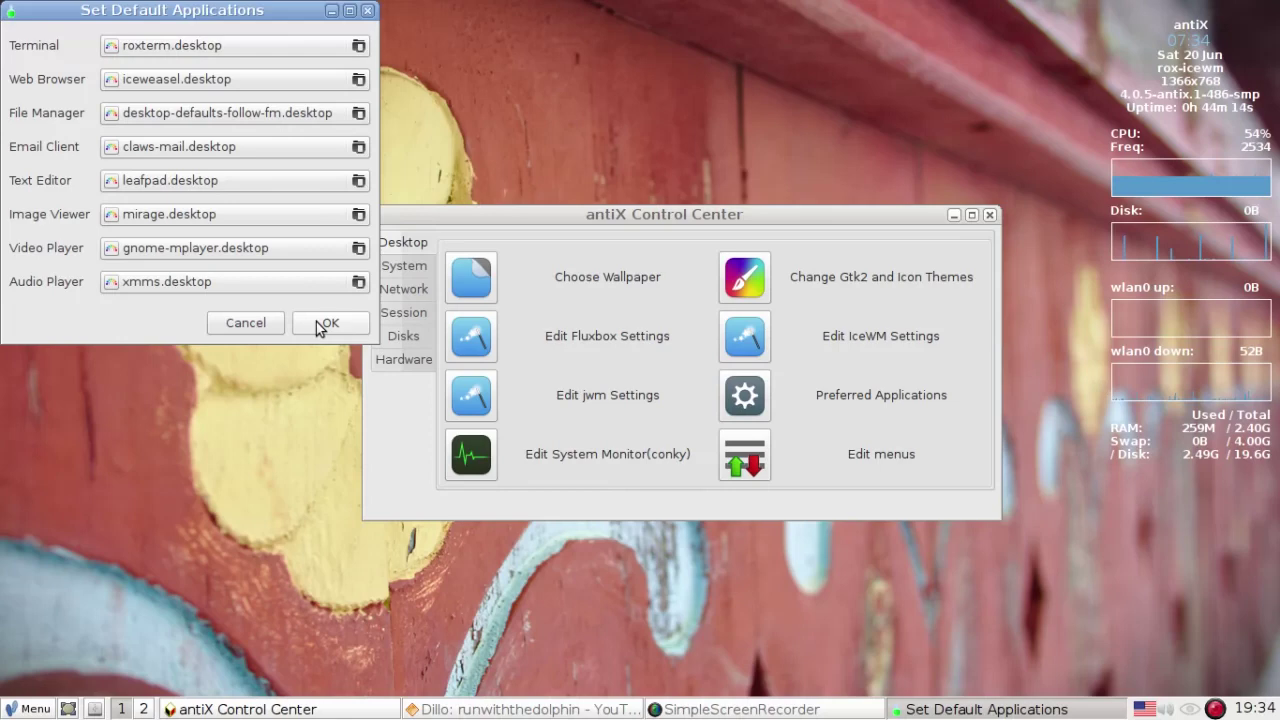
pyautogui.click(318, 324)
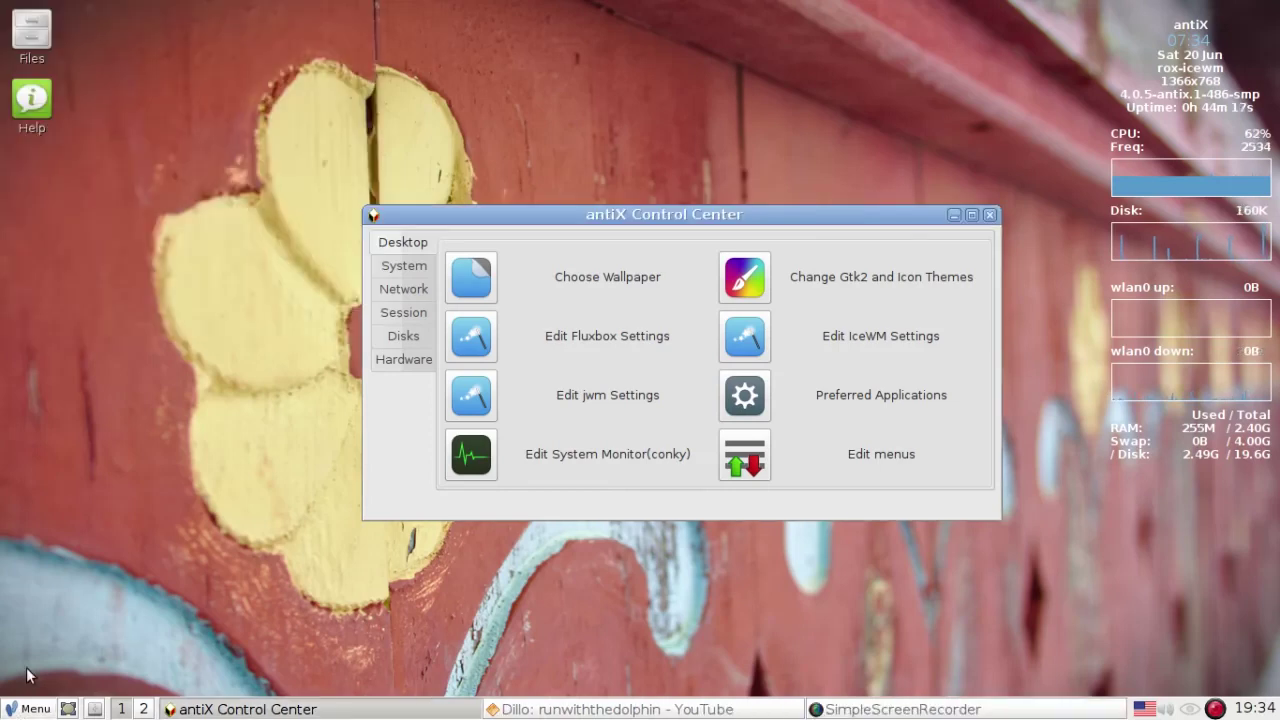
# - Launch Editor from the main menu to confirm Leafpad opens, close it, and reopen Preferred Applications
pyautogui.click(18, 708)
pyautogui.click(58, 449)
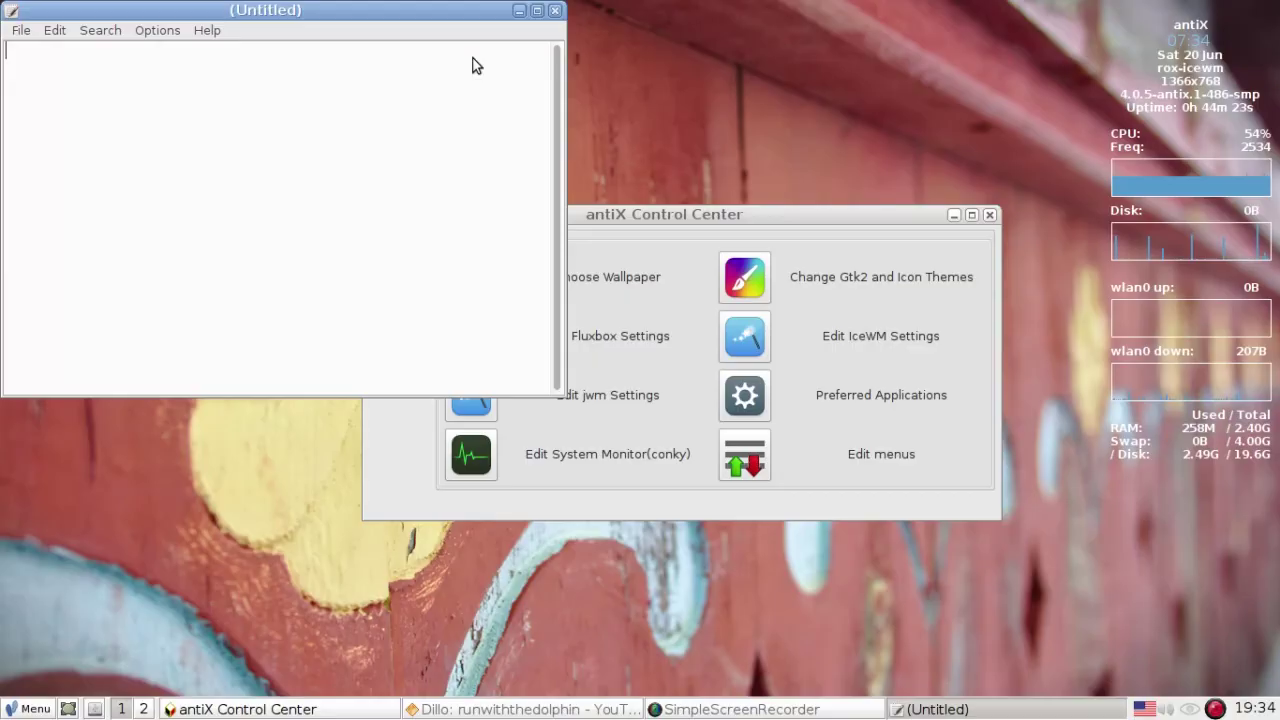
pyautogui.click(554, 10)
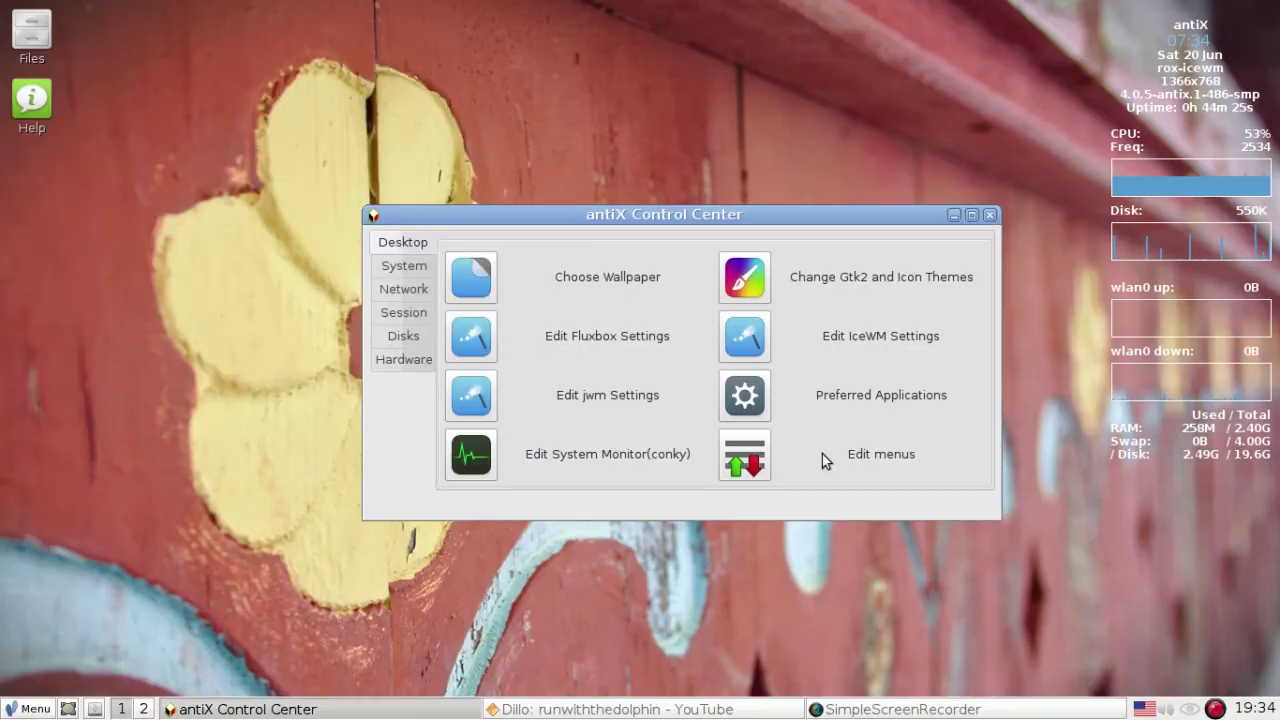
pyautogui.click(758, 400)
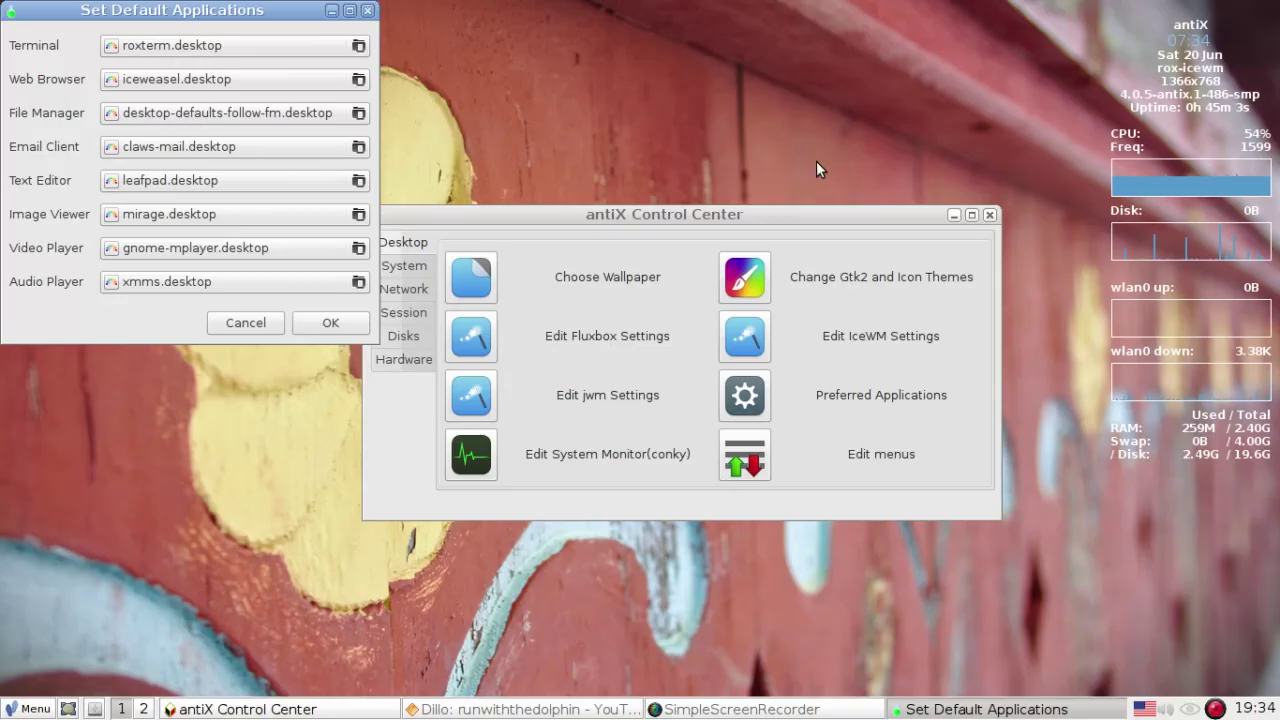
# - Browse the applications folder for spacefm.desktop as file manager, then cancel without changing it
pyautogui.click(306, 112)
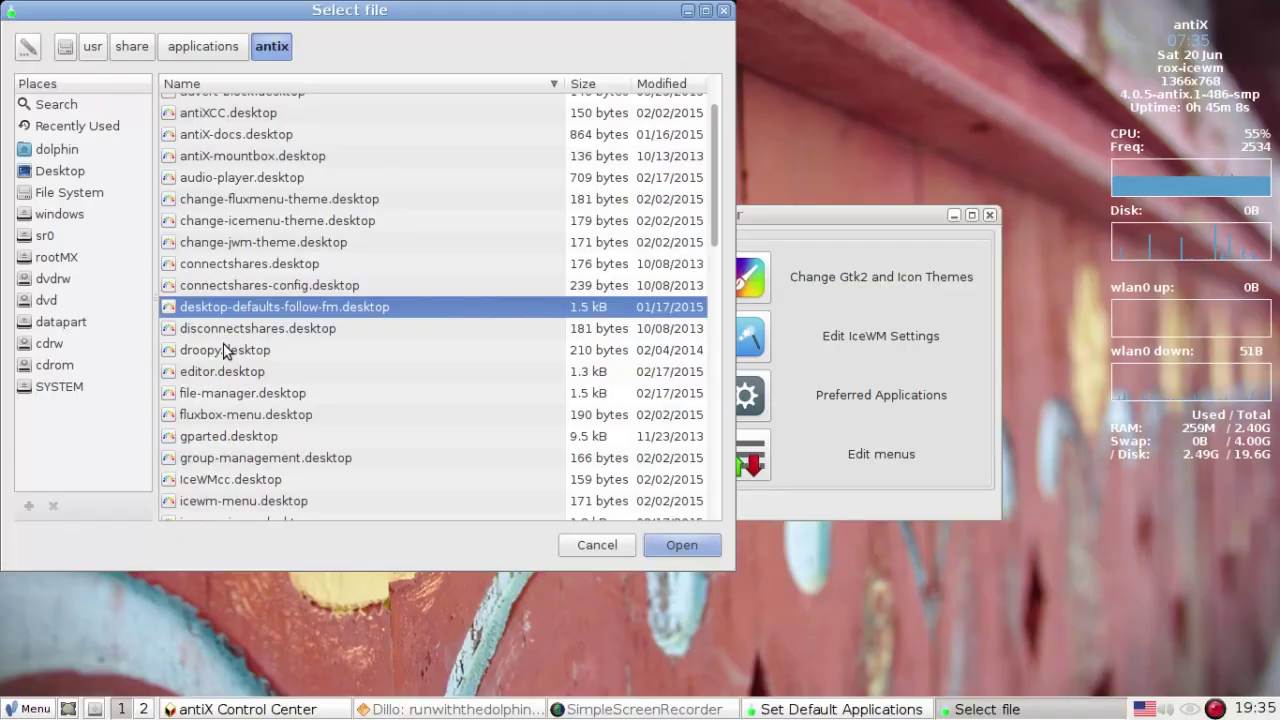
pyautogui.scroll(-1, 238, 335)
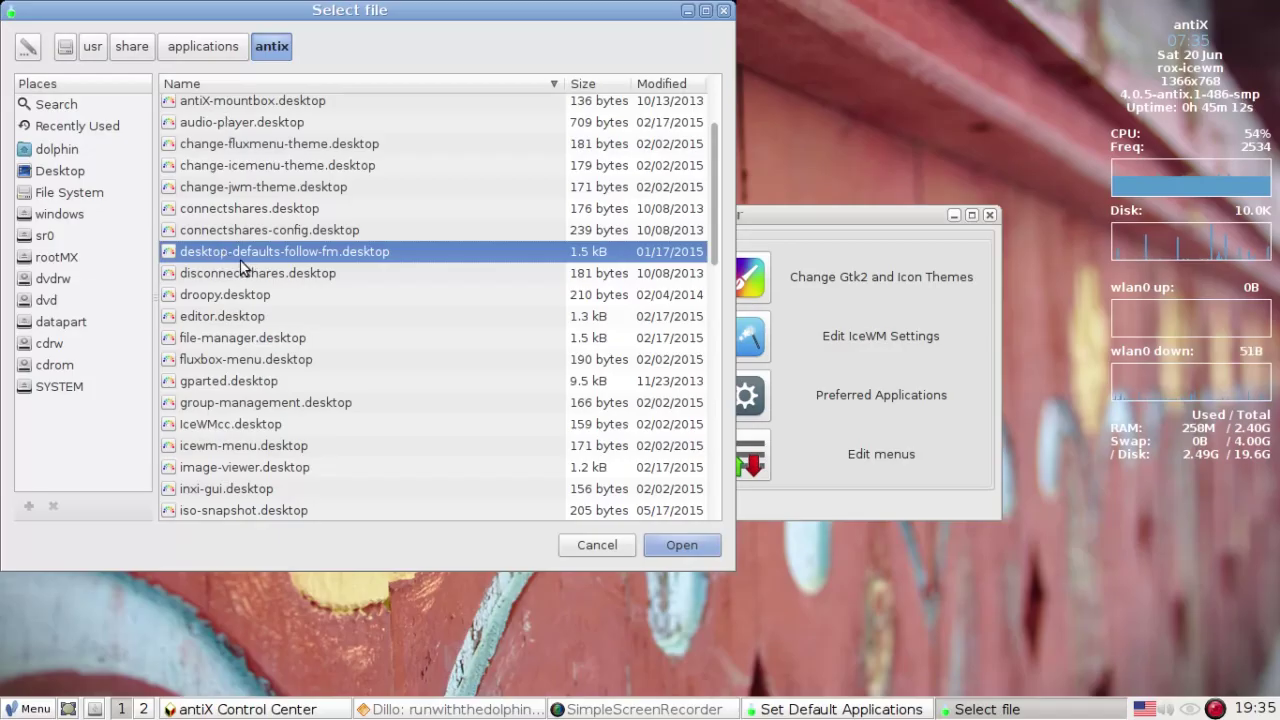
pyautogui.click(190, 48)
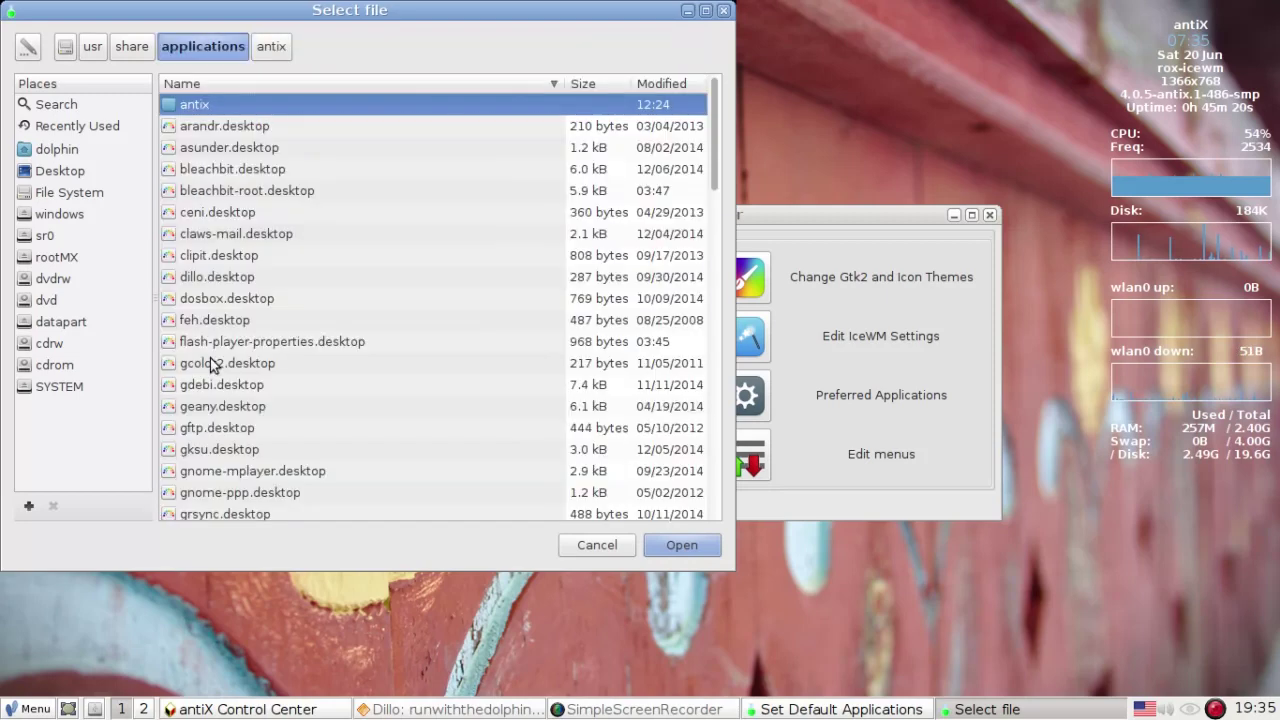
pyautogui.click(218, 356)
pyautogui.write('sp')
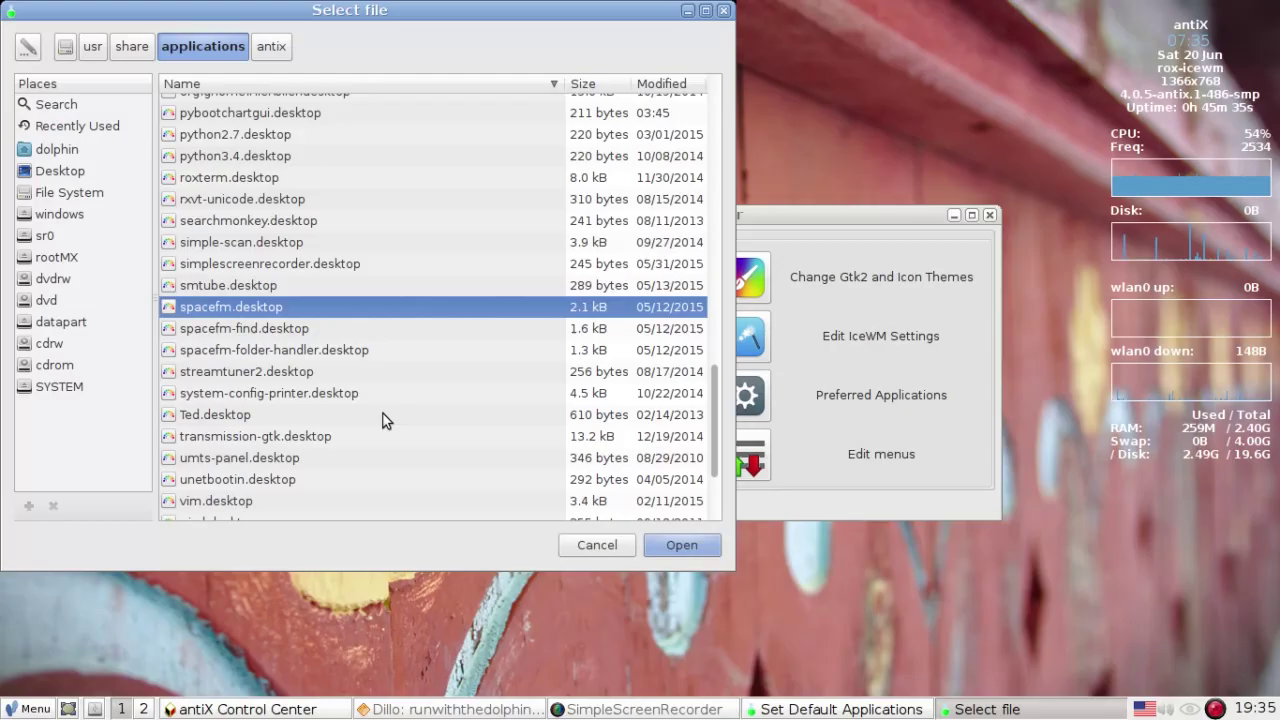
pyautogui.click(585, 545)
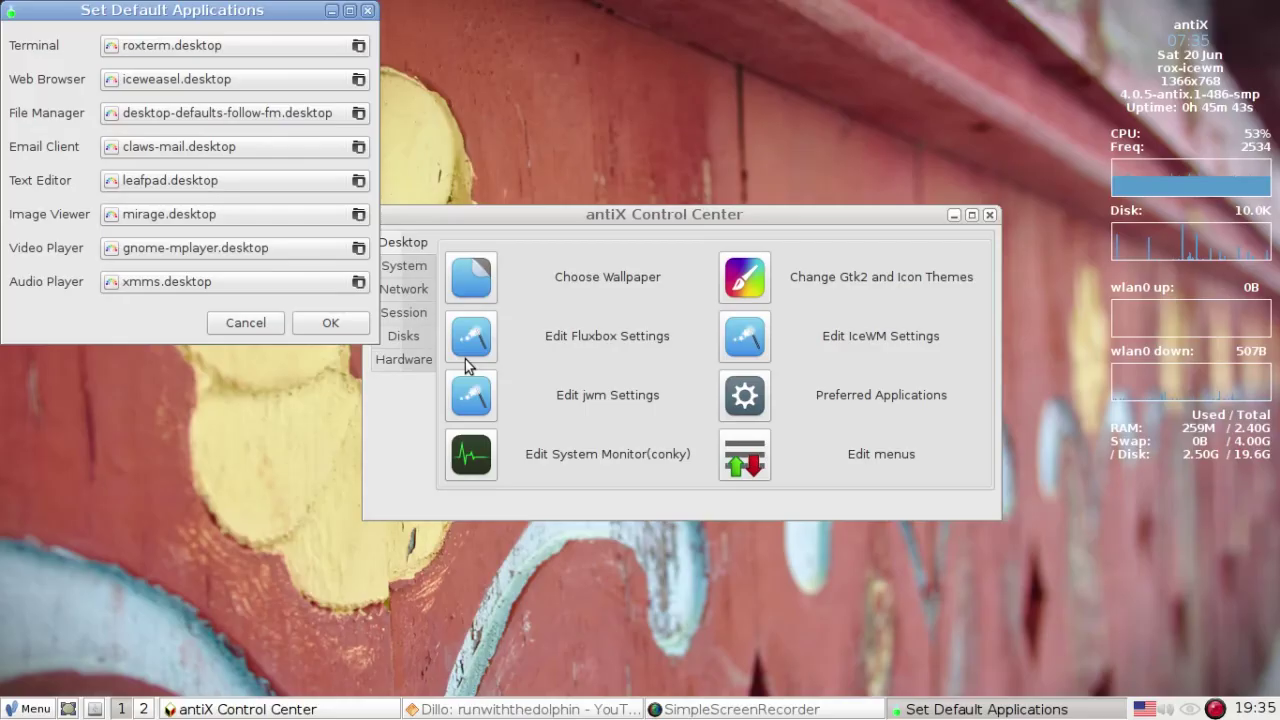
pyautogui.click(233, 325)
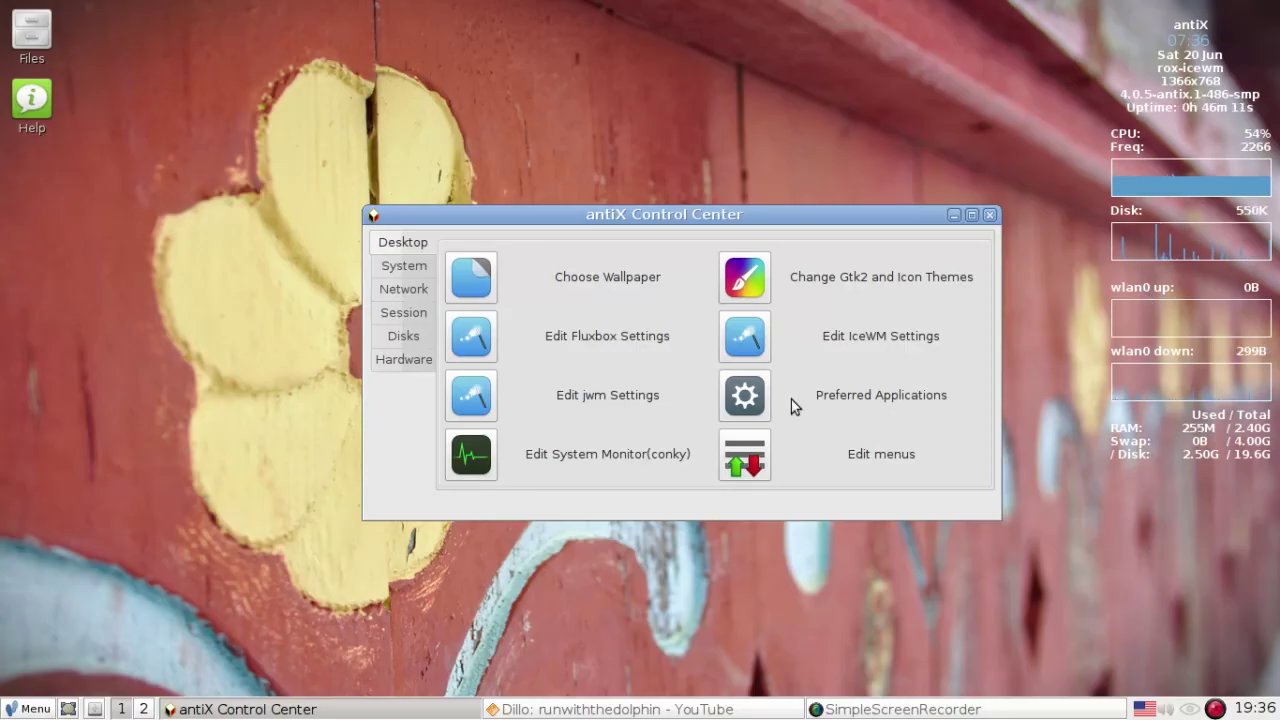
# - Open the menu editor and choose to add items to the Personal menu
pyautogui.click(752, 458)
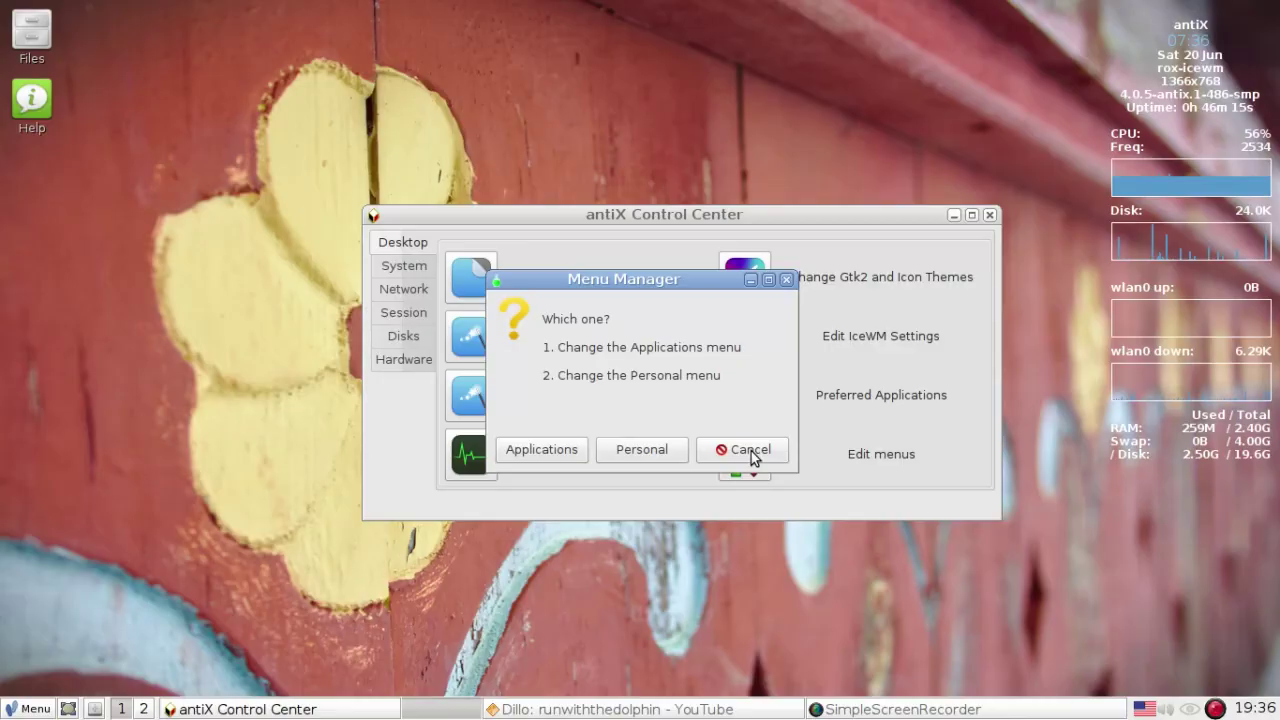
pyautogui.click(617, 457)
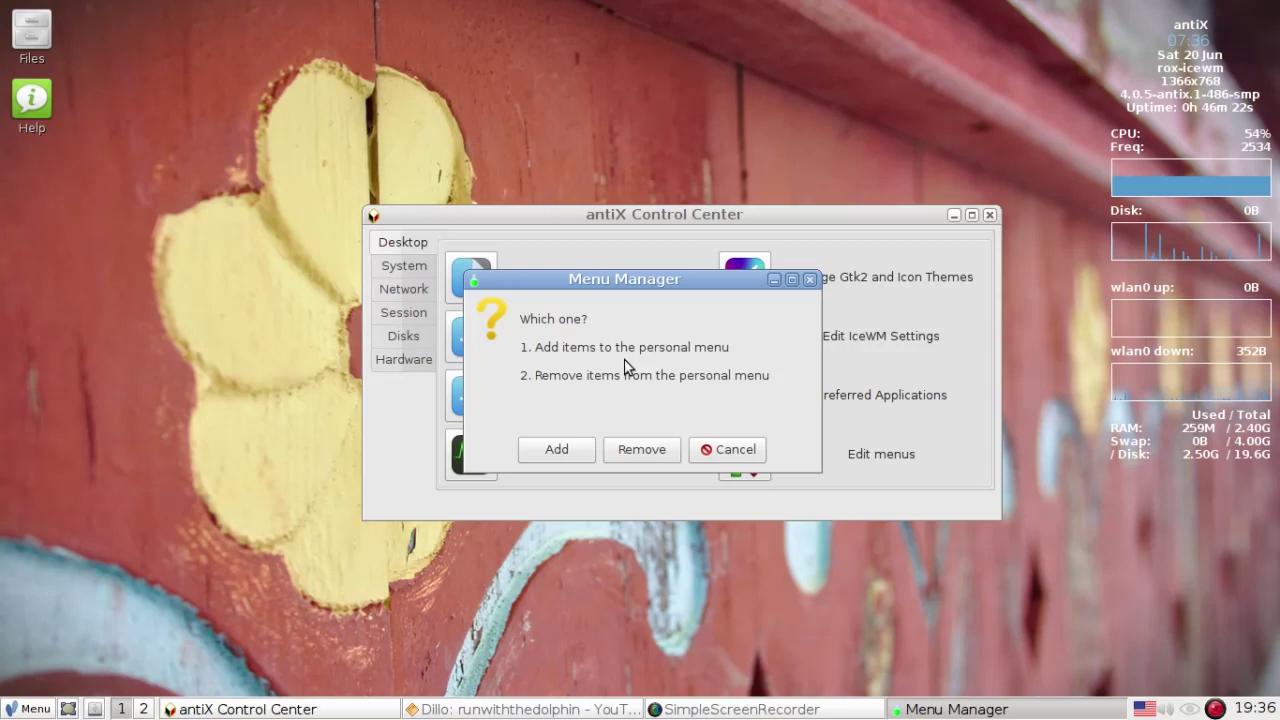
pyautogui.click(563, 452)
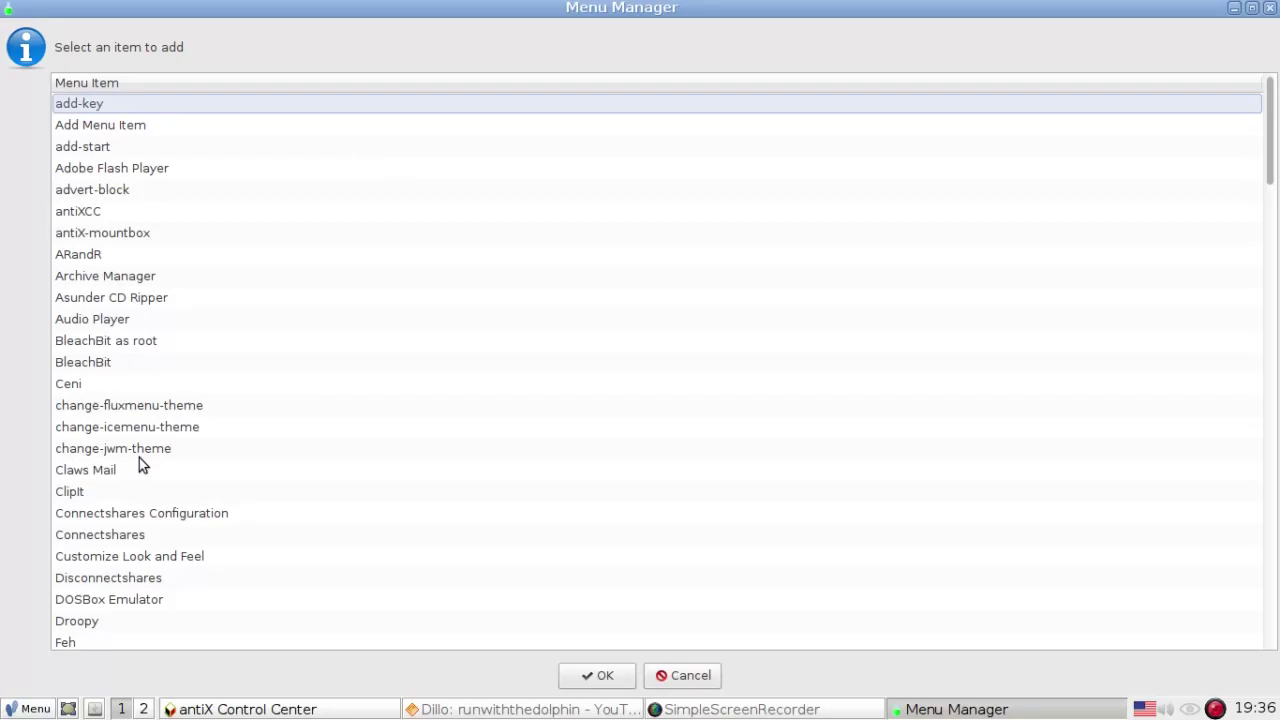
# - Scroll down the Menu Item list and select Ted rtf text processor
pyautogui.scroll(-3, 139, 460)
pyautogui.scroll(-6, 139, 462)
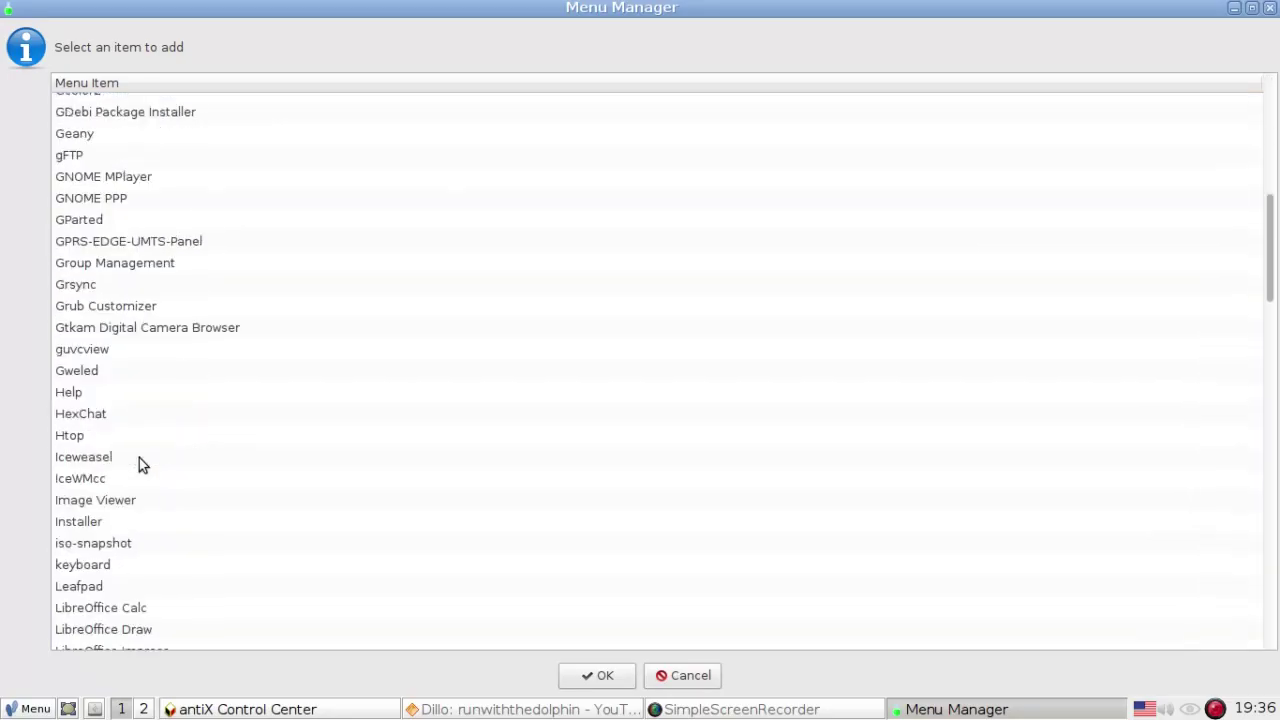
pyautogui.scroll(-3, 139, 463)
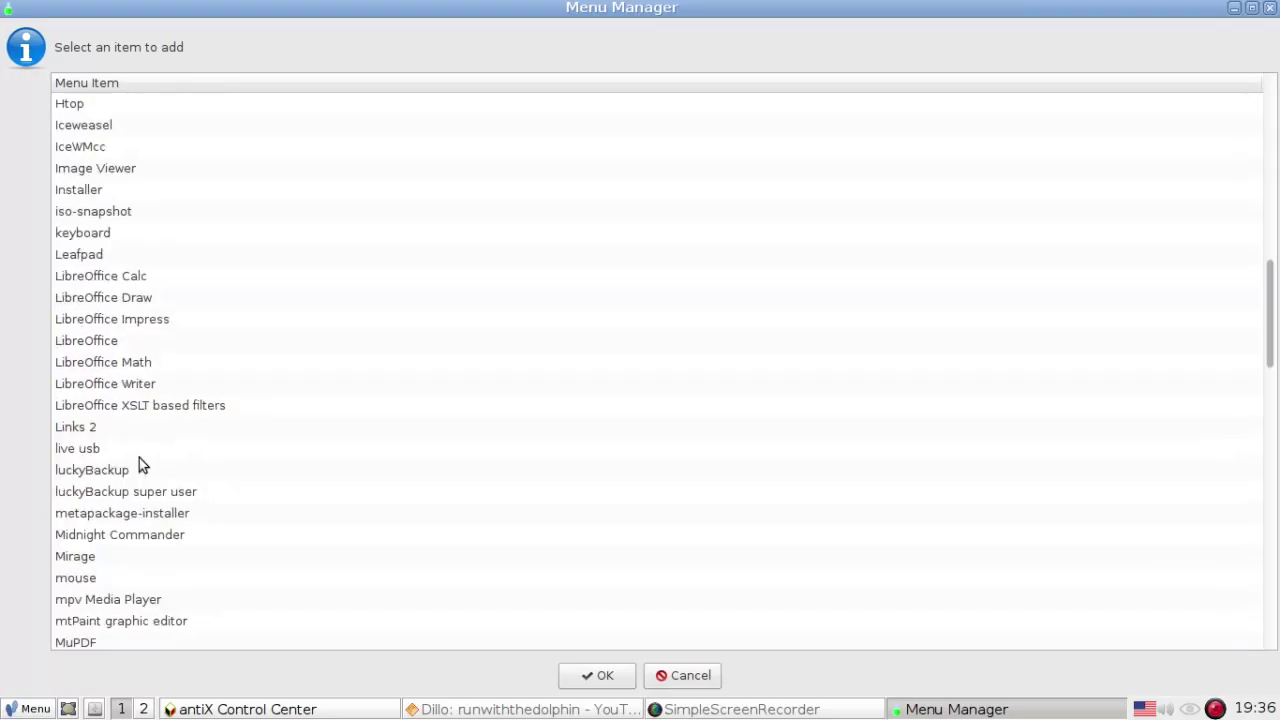
pyautogui.scroll(-1, 139, 457)
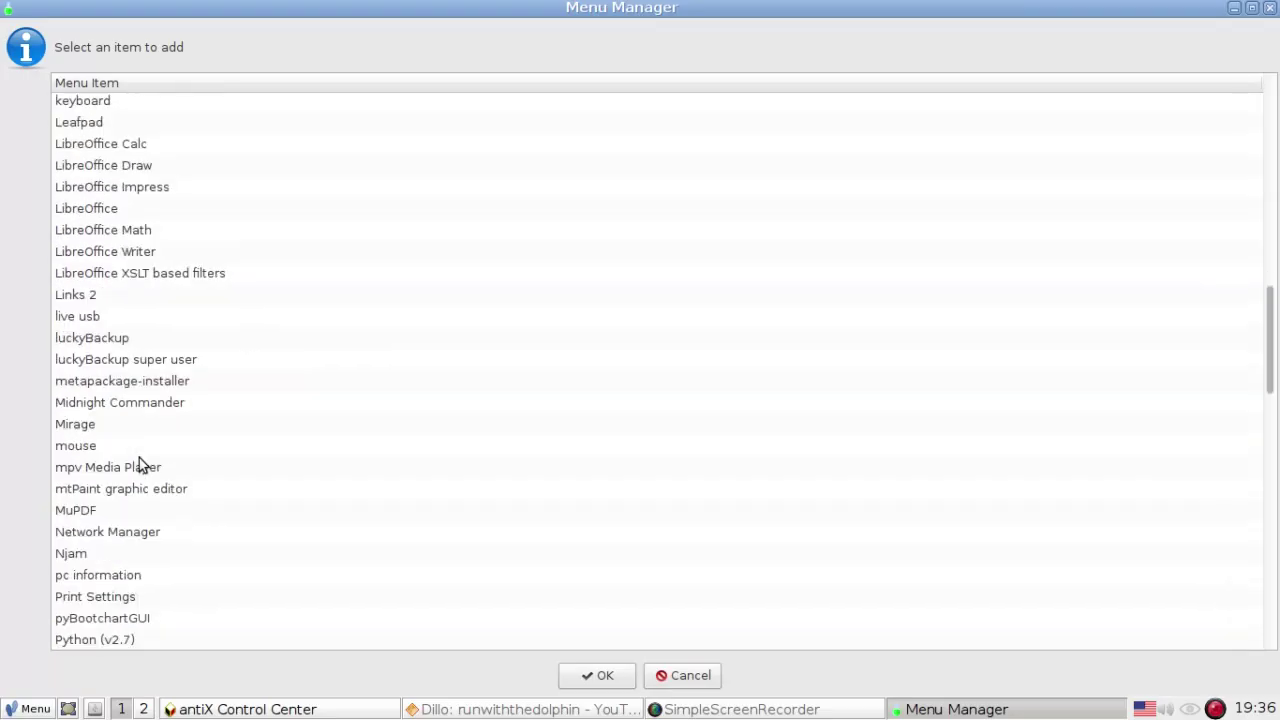
pyautogui.scroll(-3, 139, 458)
pyautogui.scroll(-5, 139, 458)
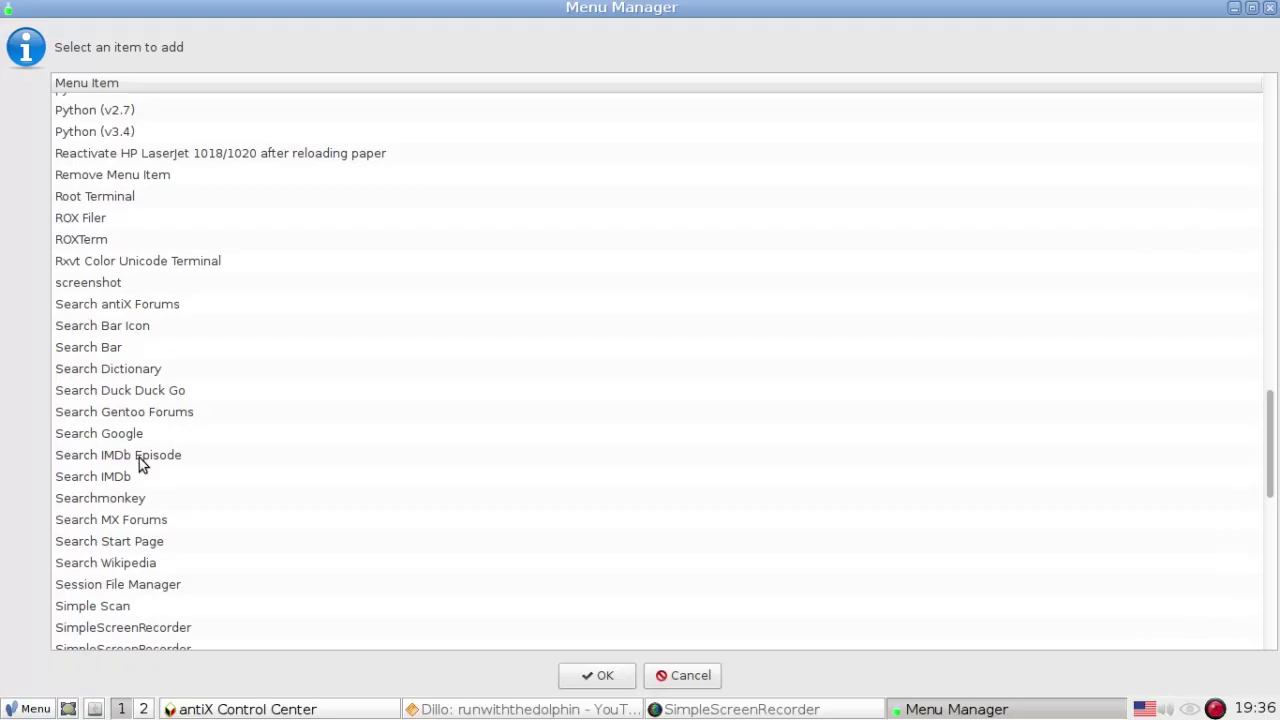
pyautogui.scroll(-1, 150, 472)
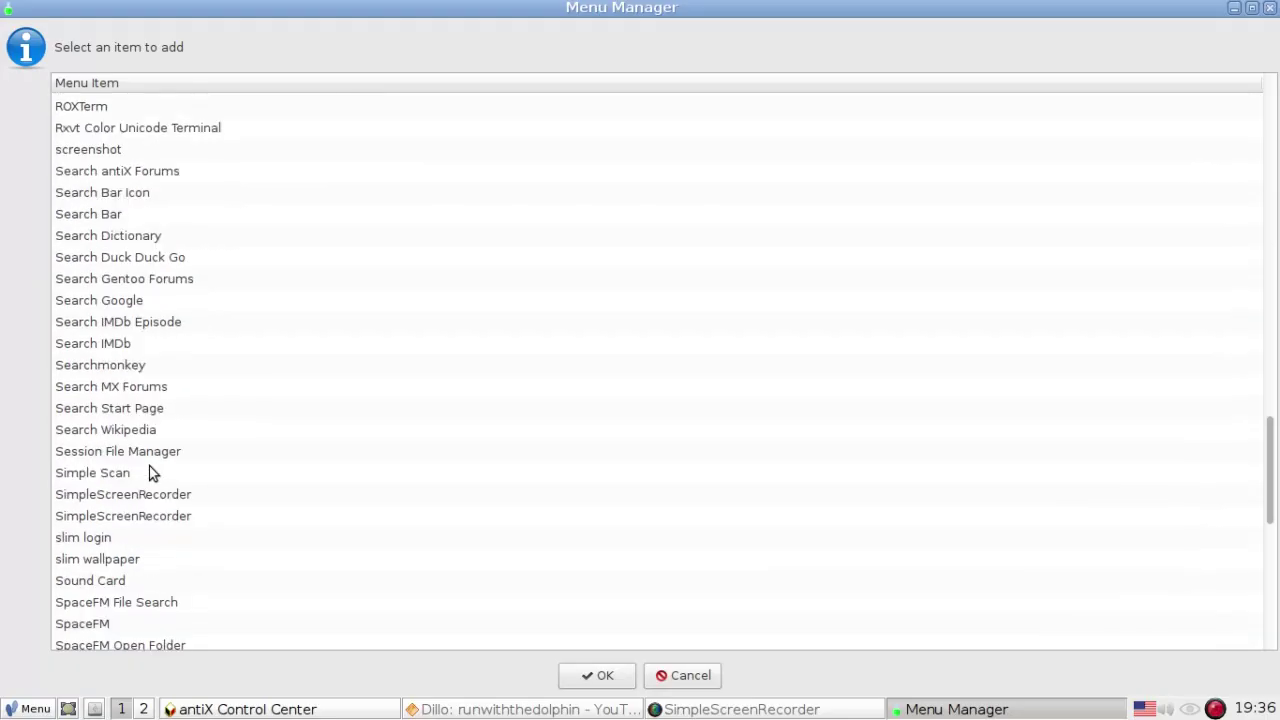
pyautogui.scroll(-2, 150, 472)
pyautogui.scroll(-2, 150, 472)
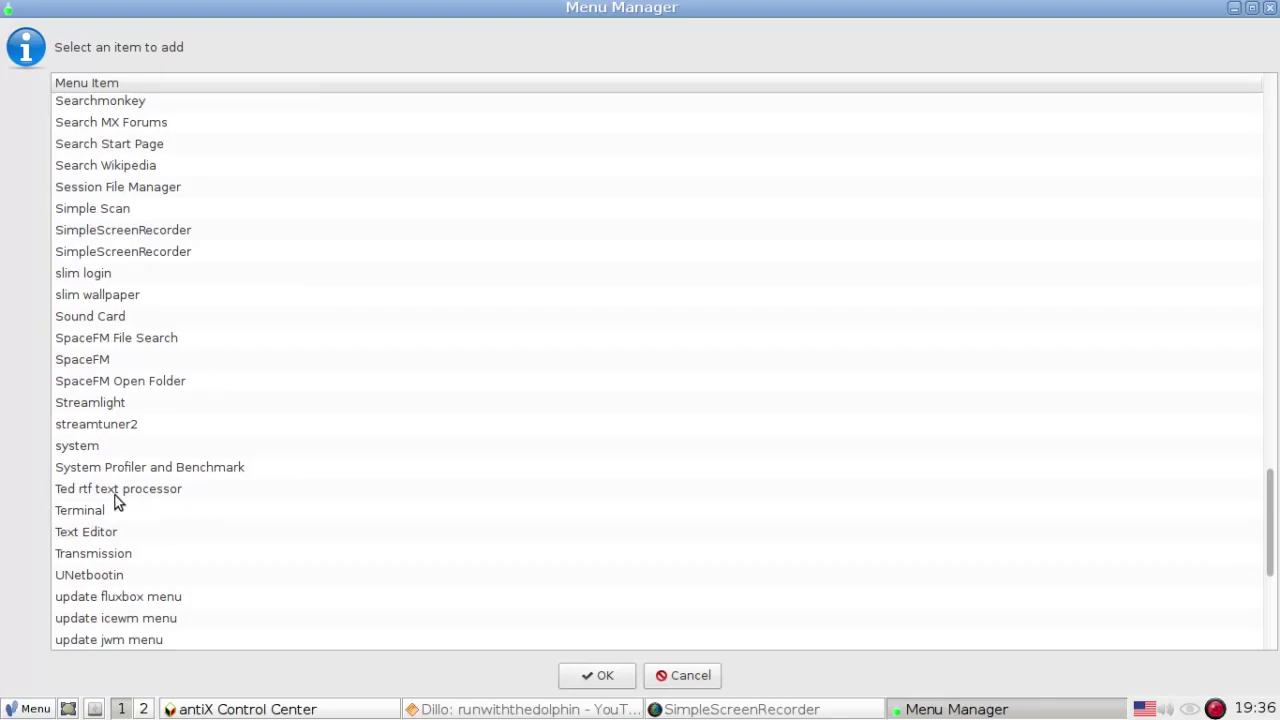
pyautogui.click(112, 487)
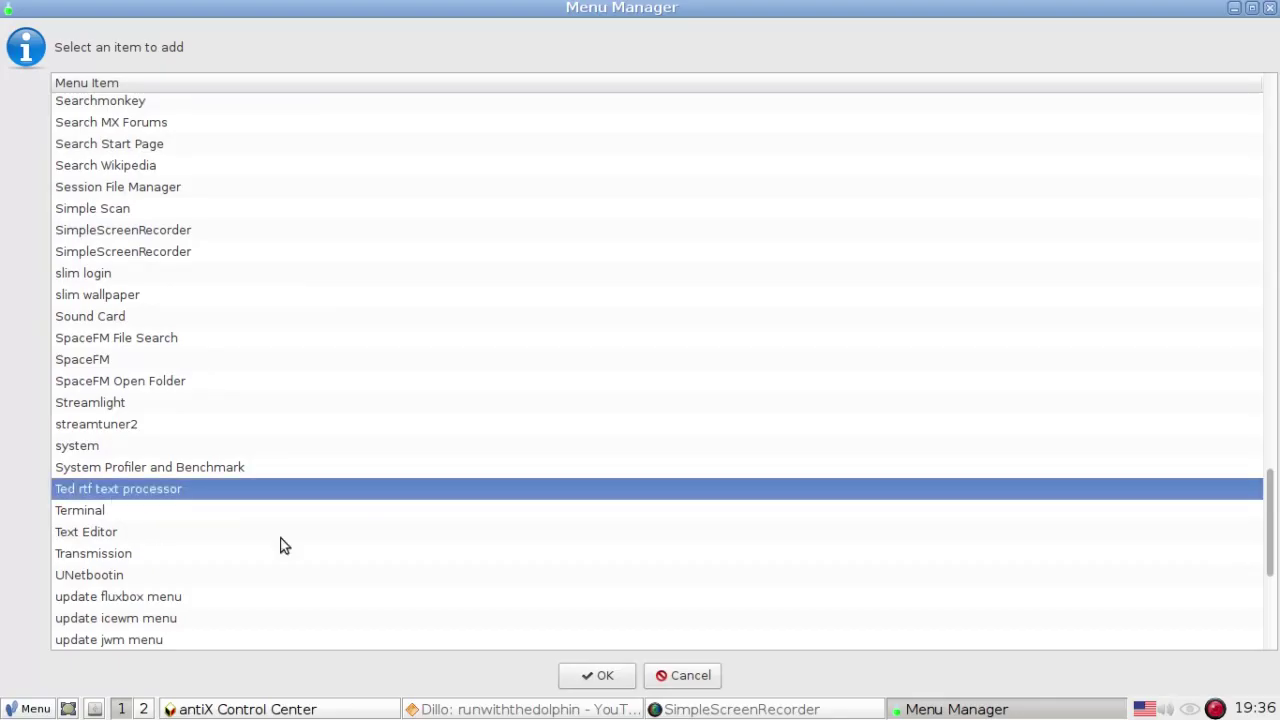
# - Confirm Ted rtf text processor, keeping its default name and 'Ted %F' parameters
pyautogui.click(608, 675)
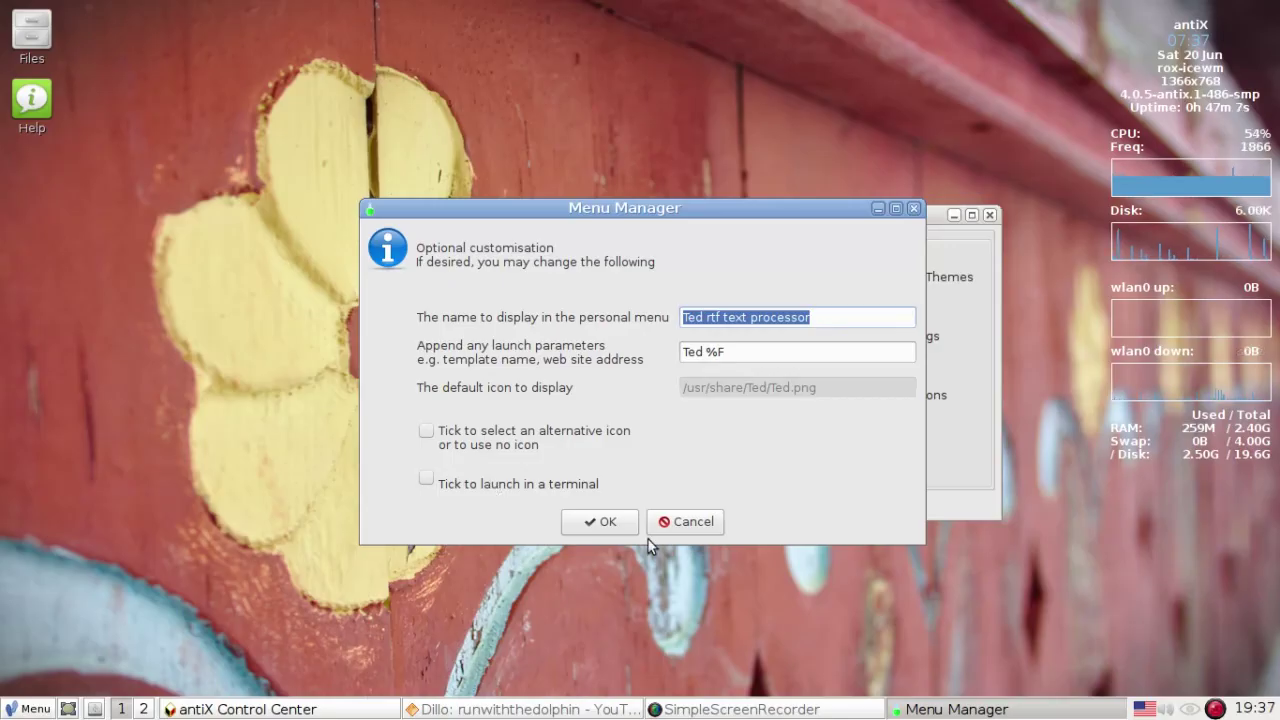
pyautogui.click(591, 522)
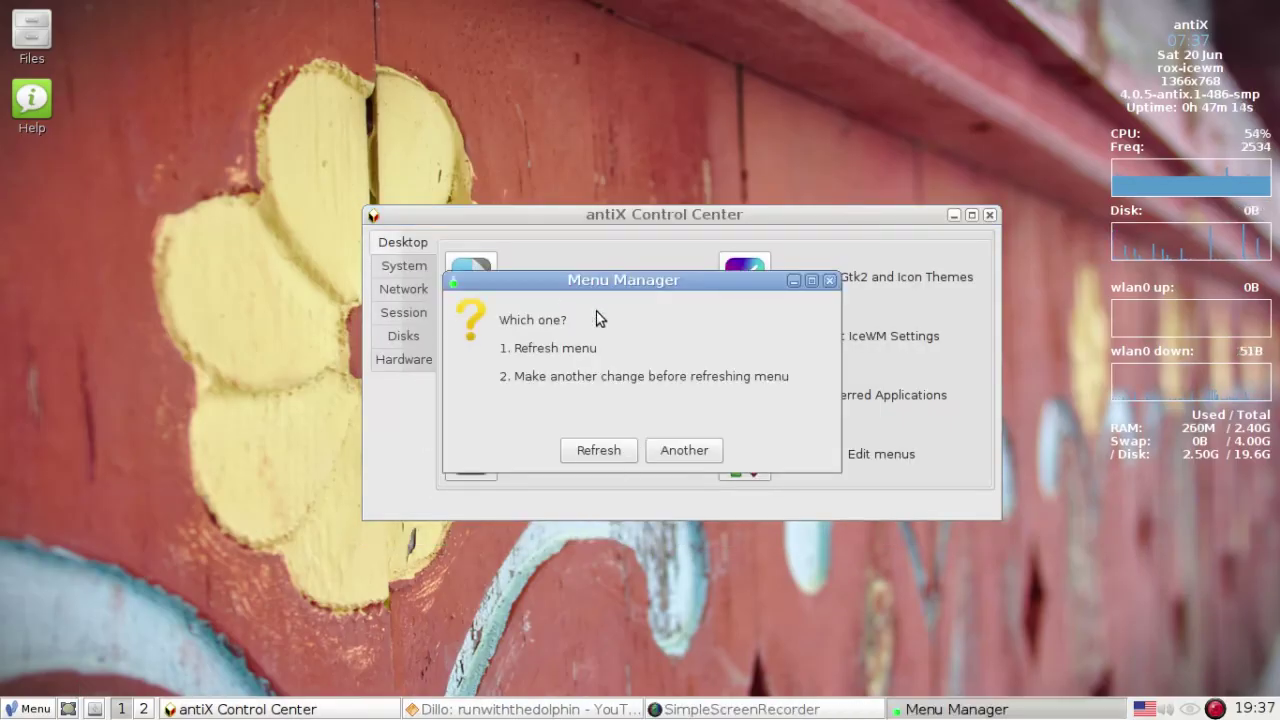
# - Refresh the menu, verify Ted under Personal in the main menu, then show the System tools
pyautogui.click(579, 451)
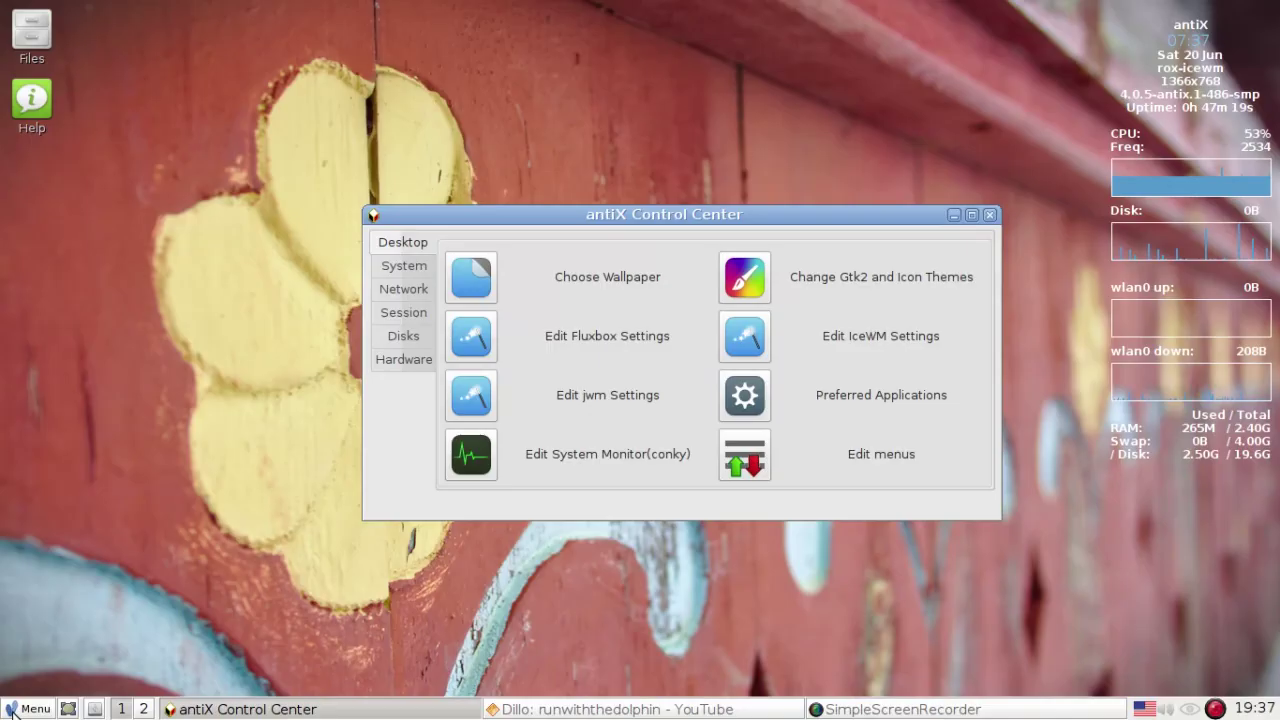
pyautogui.click(30, 709)
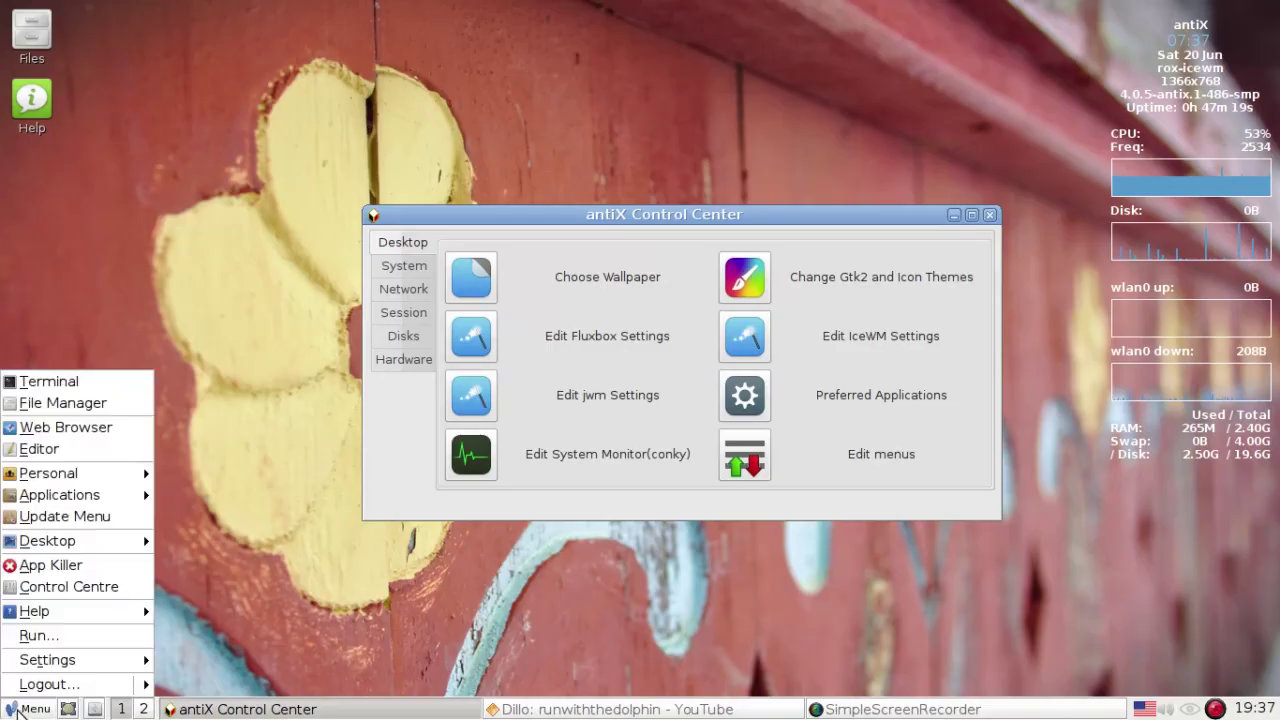
pyautogui.click(52, 498)
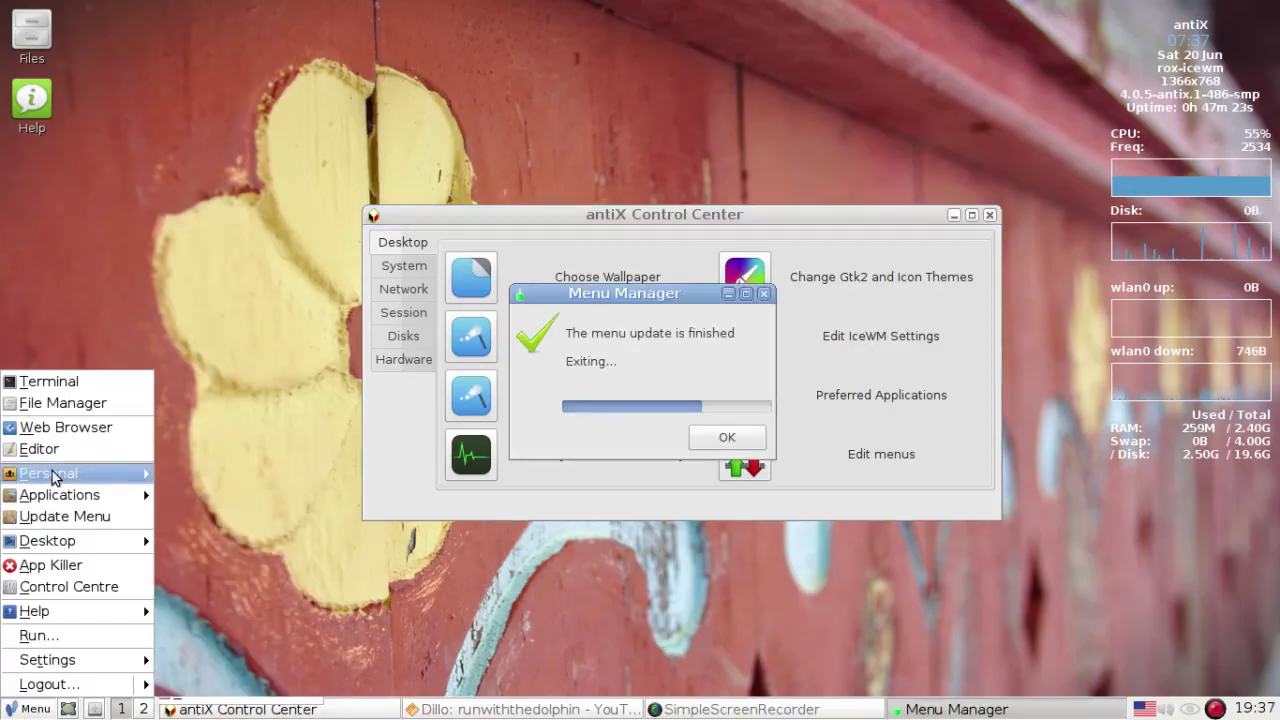
pyautogui.moveTo(52, 478)
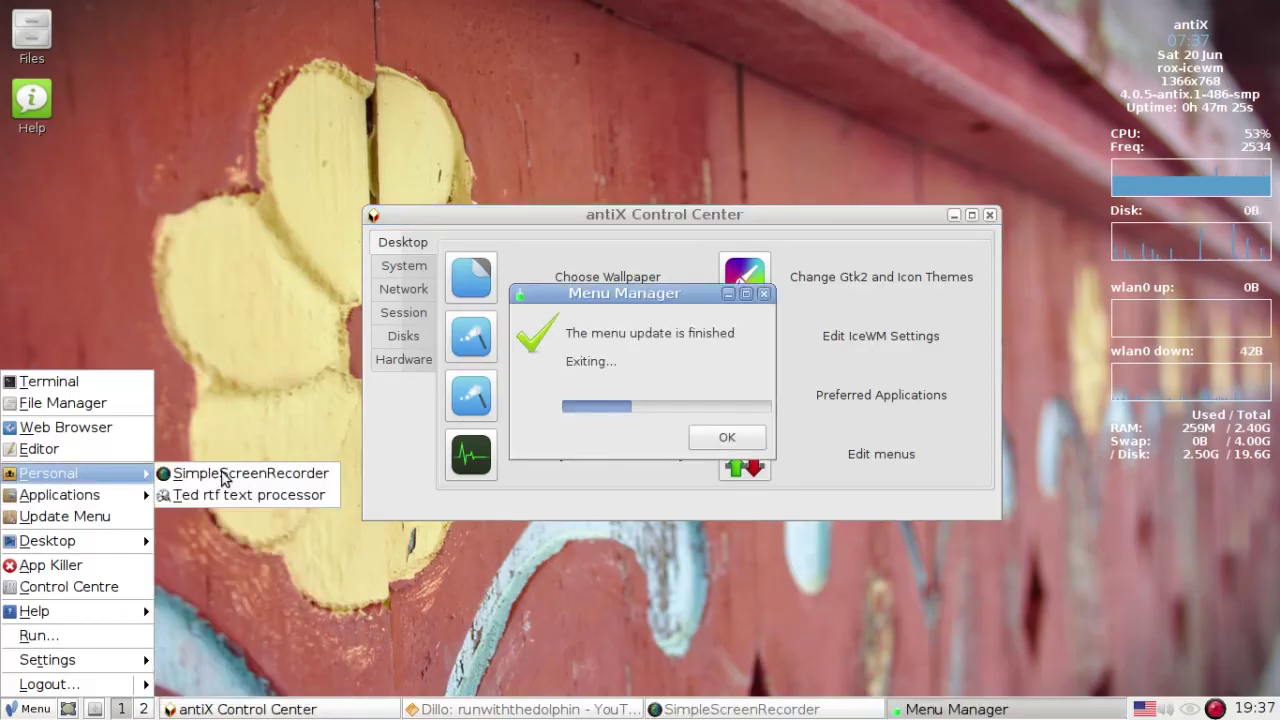
pyautogui.click(584, 544)
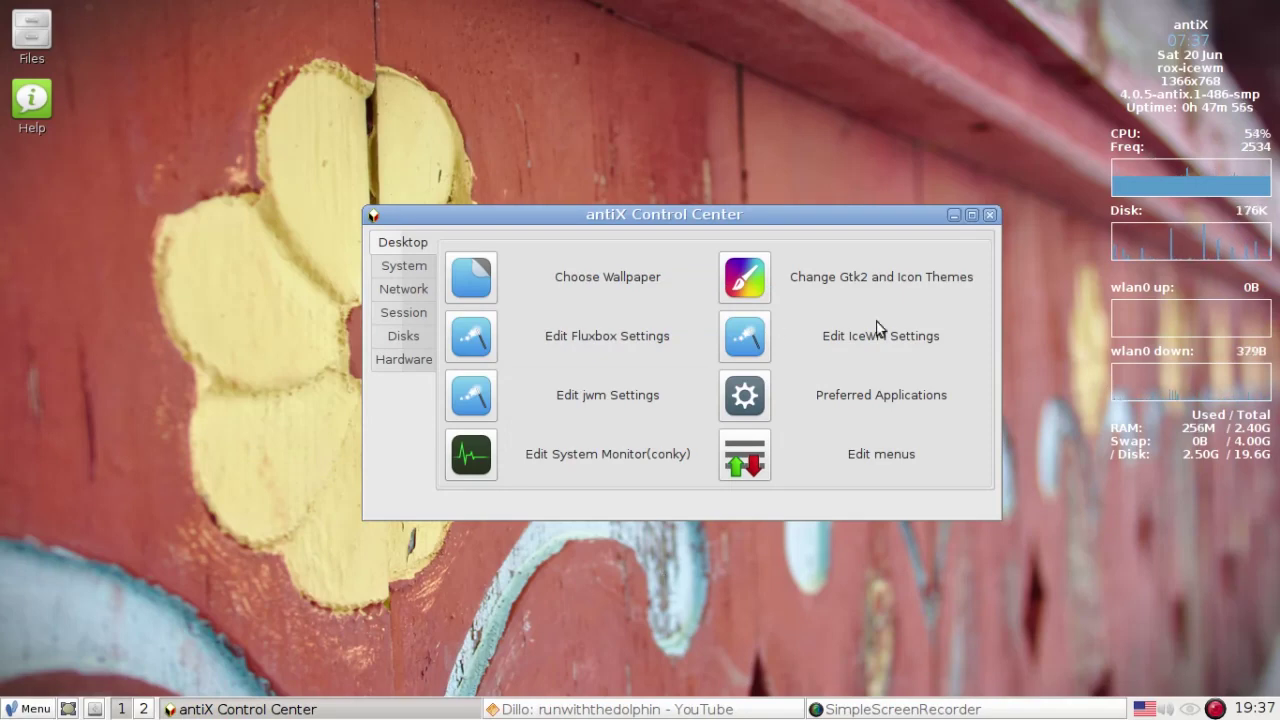
pyautogui.click(415, 274)
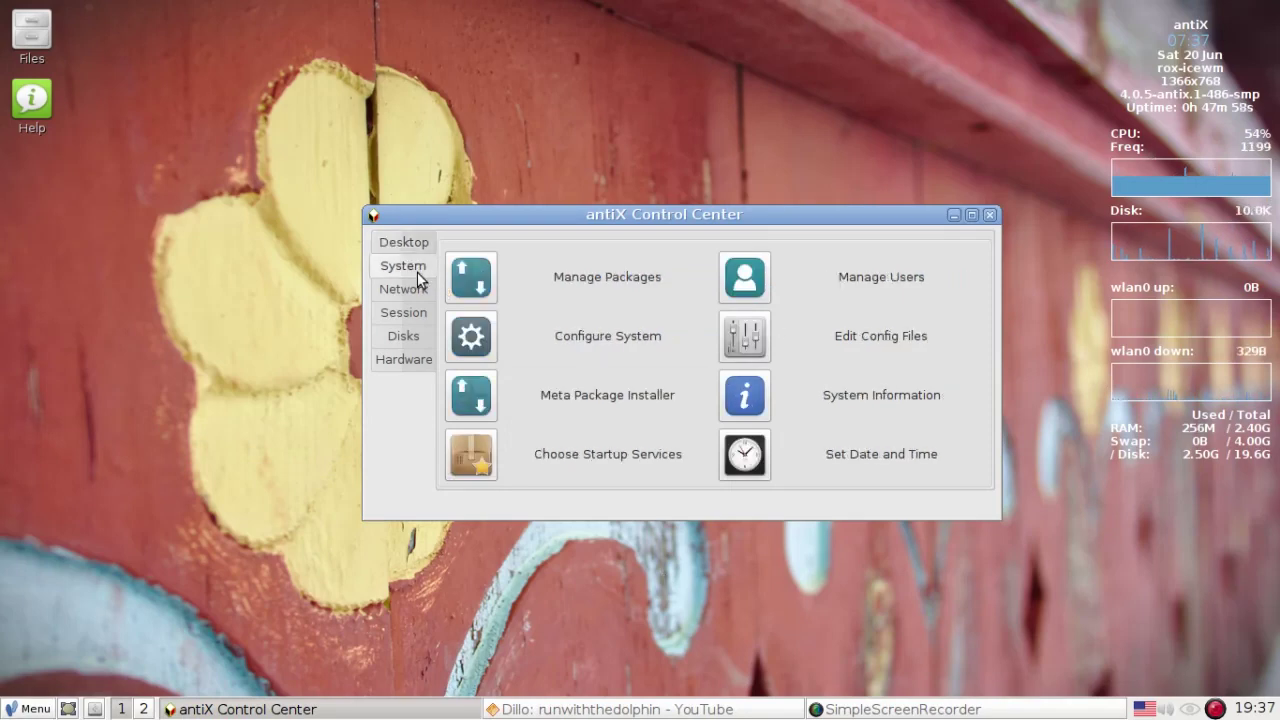
# - Launch the Meta Package Installer and authenticate with the administrator password
pyautogui.click(484, 402)
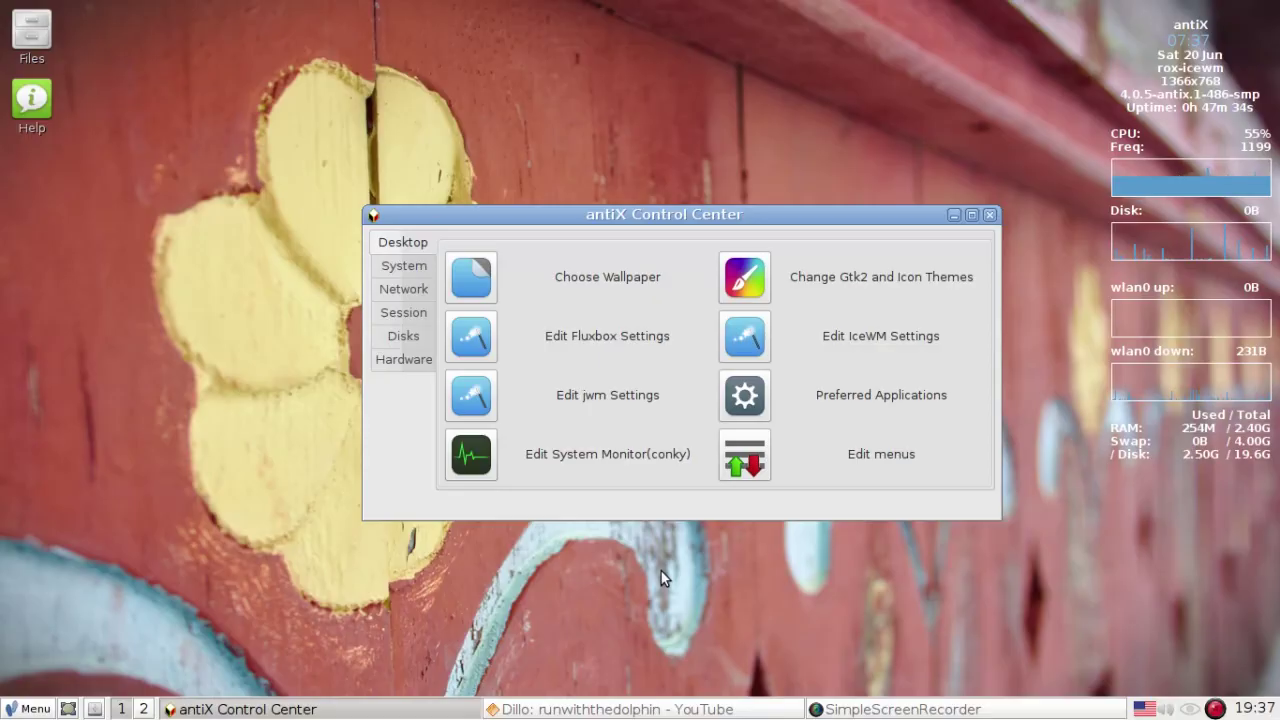
pyautogui.write('de')
pyautogui.write('mo')
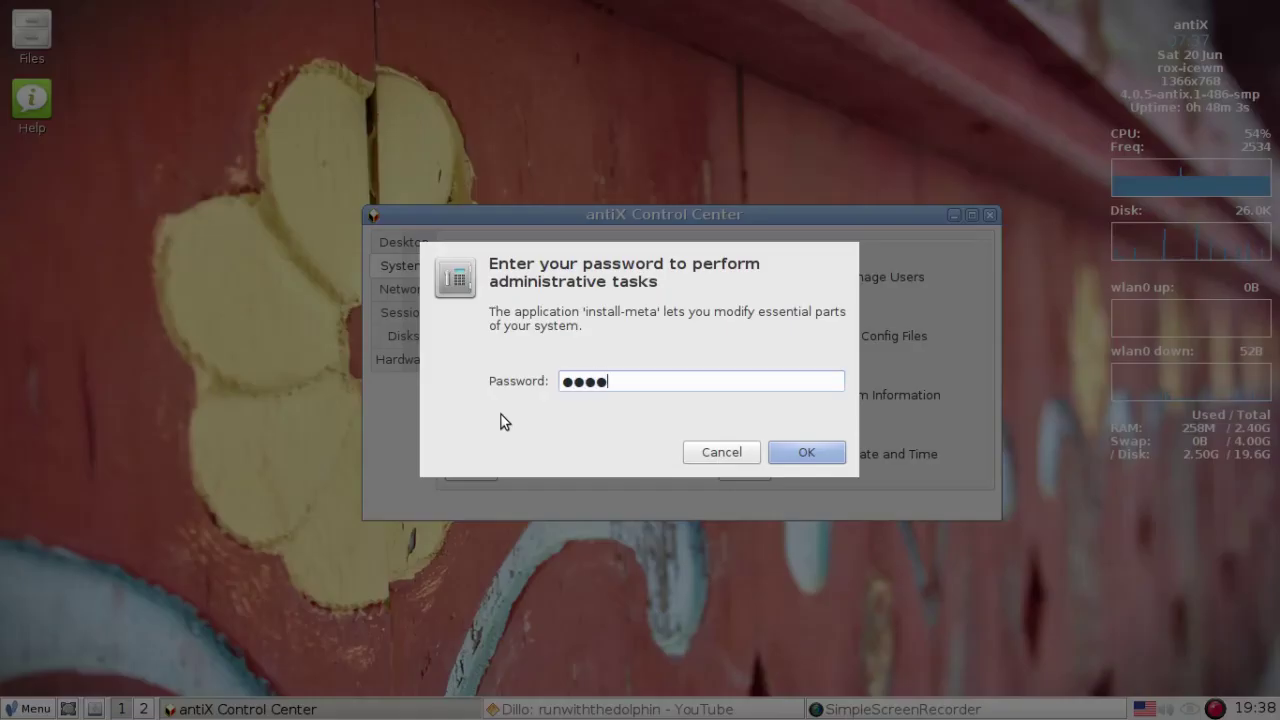
pyautogui.press('Return')
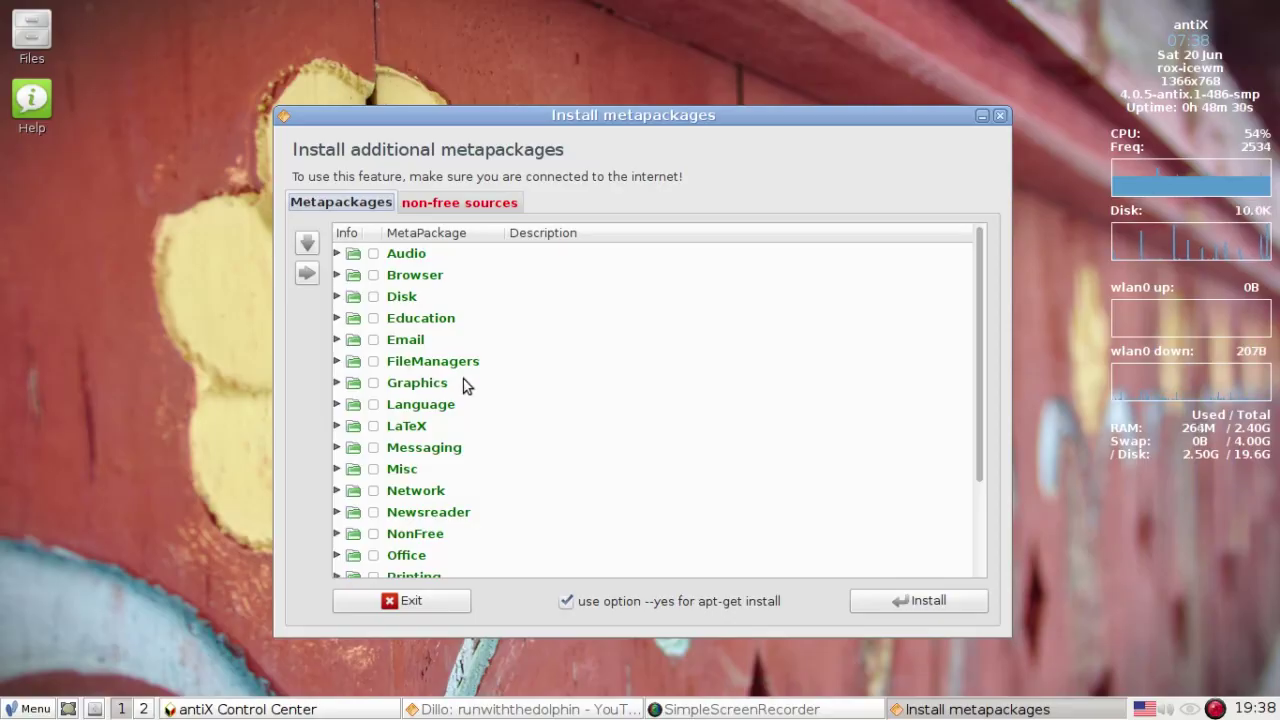
# - Expand the Browser, Audio, Messaging and Email categories to view their packages
pyautogui.click(339, 276)
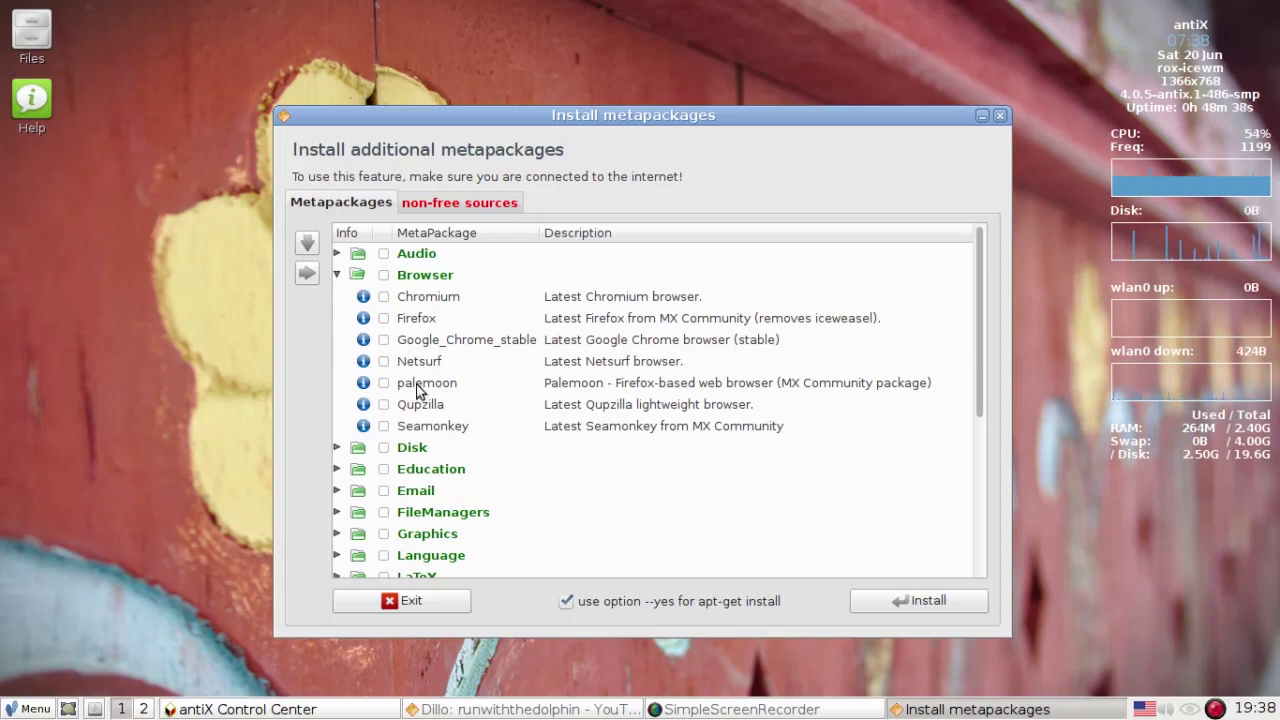
pyautogui.click(338, 254)
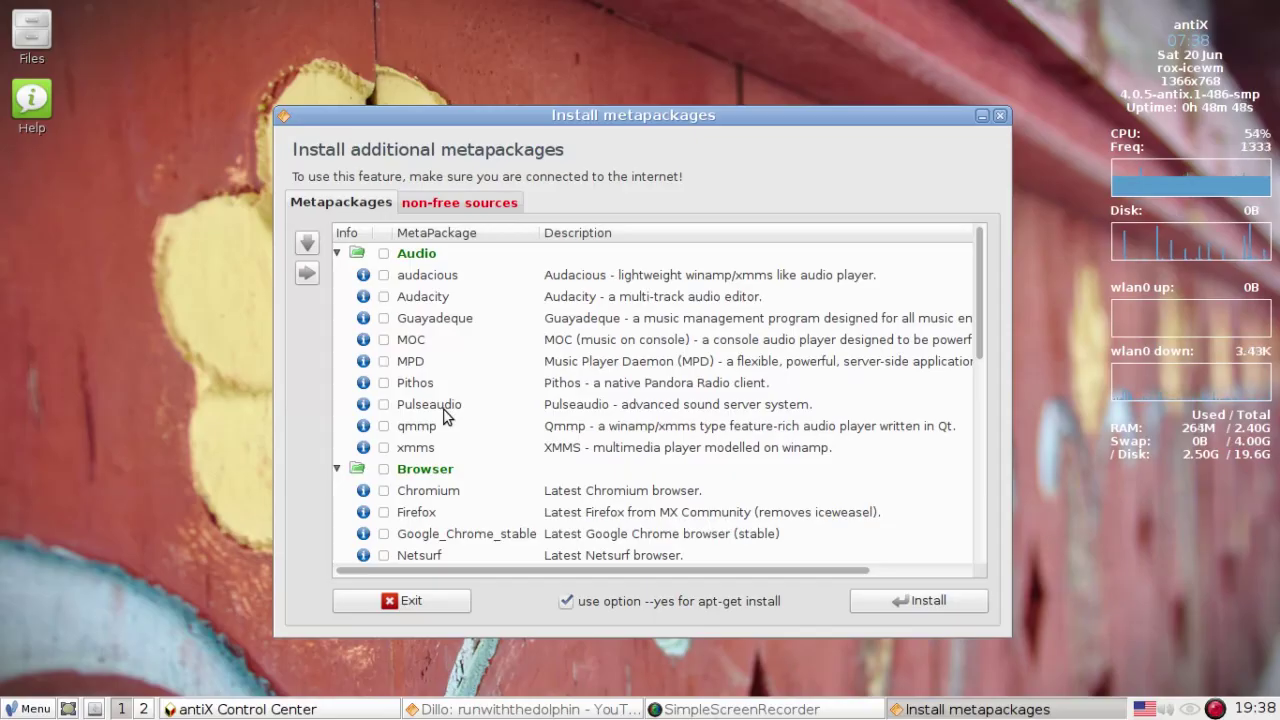
pyautogui.scroll(-5, 445, 415)
pyautogui.scroll(-1, 445, 415)
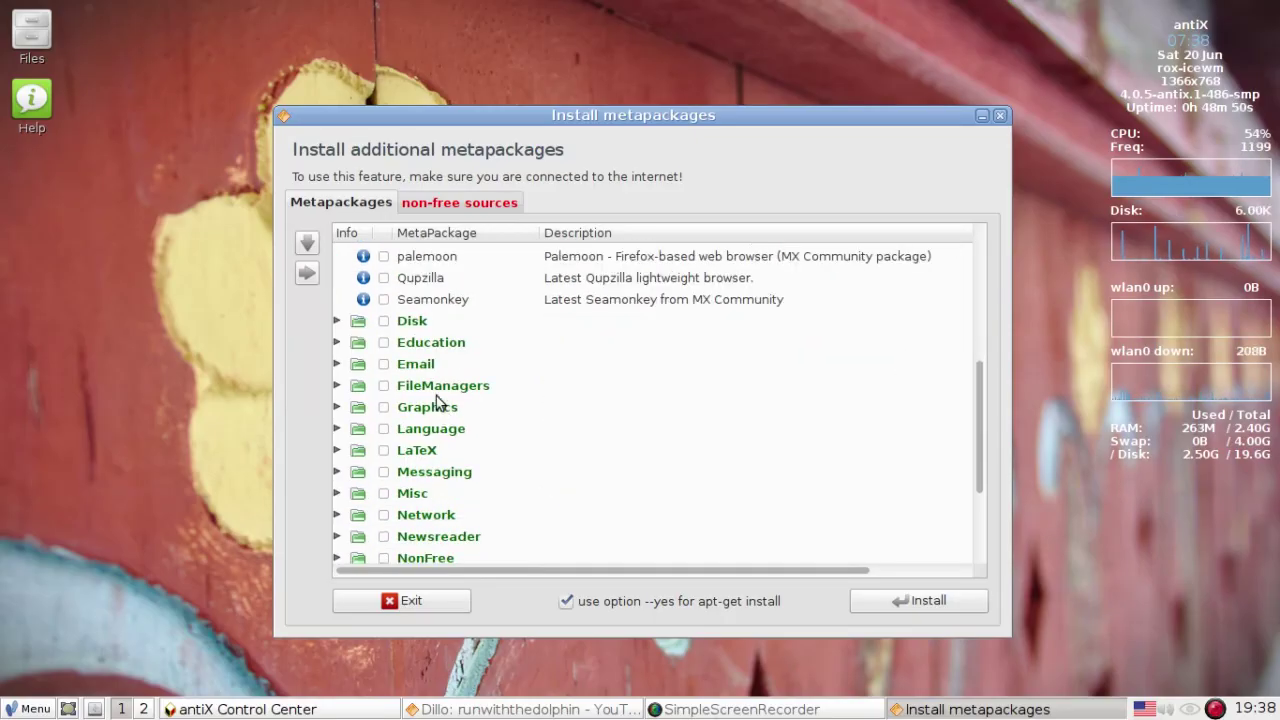
pyautogui.click(337, 473)
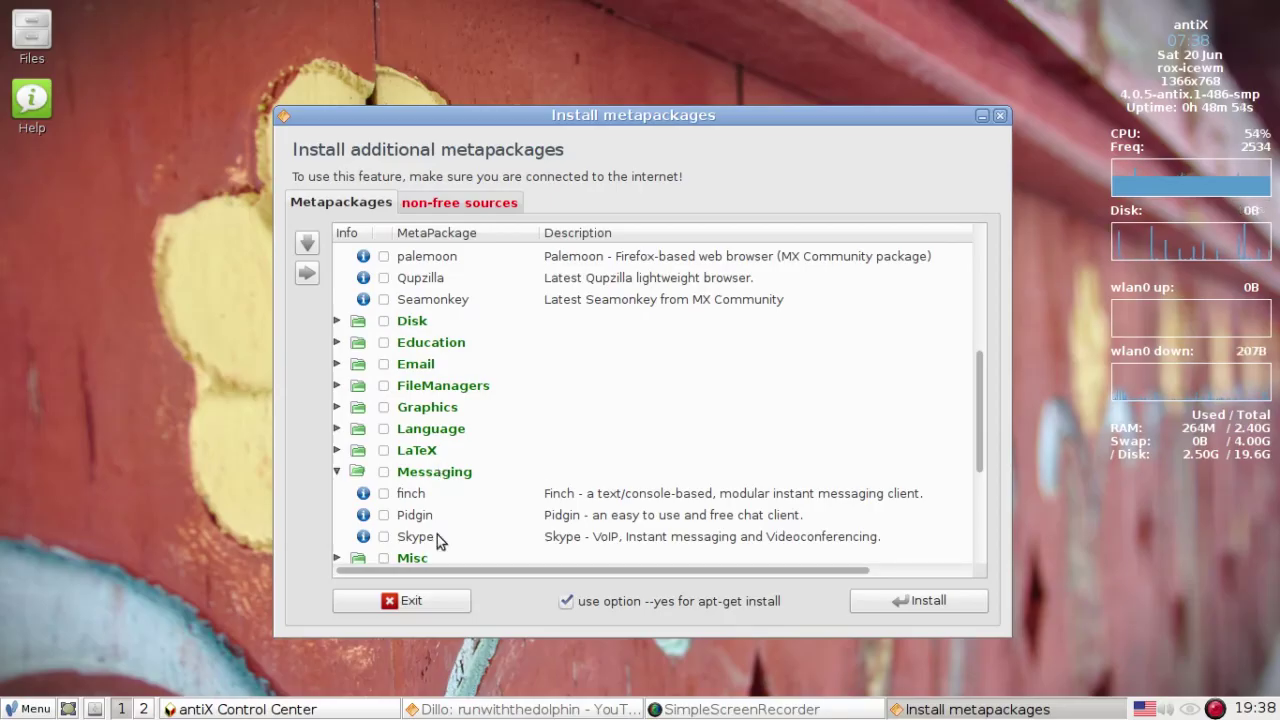
pyautogui.click(337, 364)
pyautogui.scroll(-3, 495, 425)
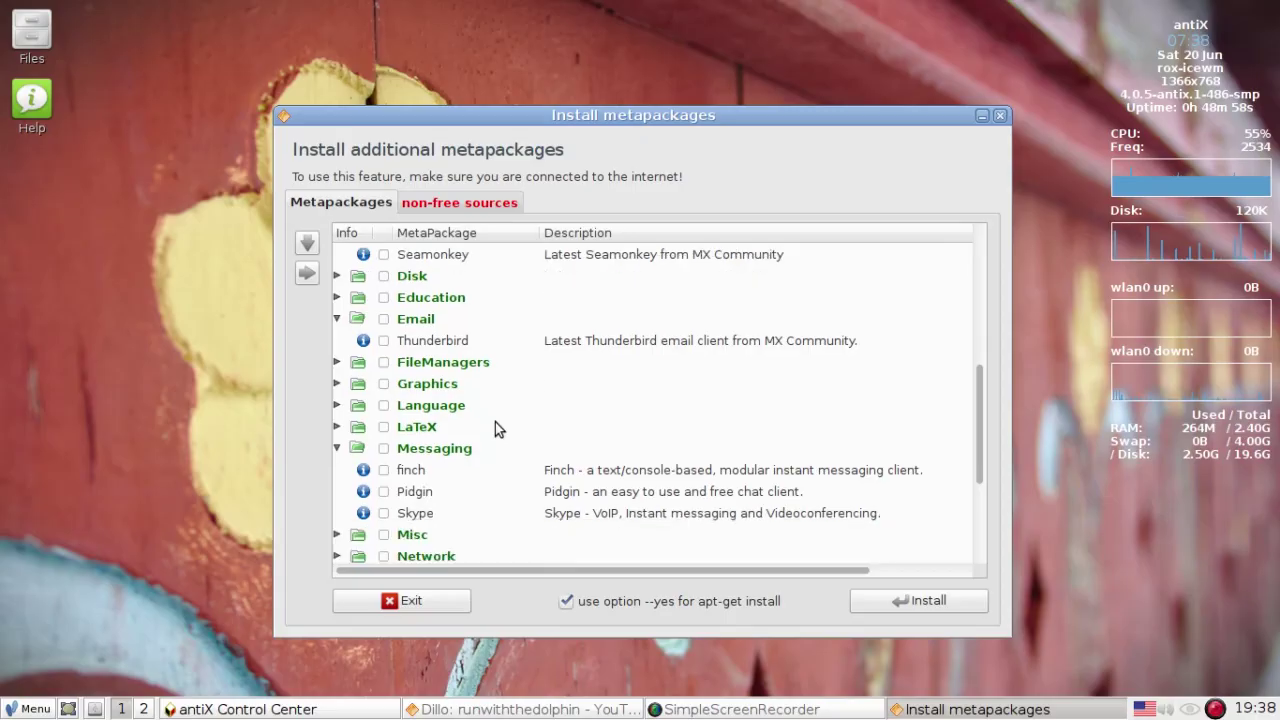
pyautogui.scroll(-2, 495, 425)
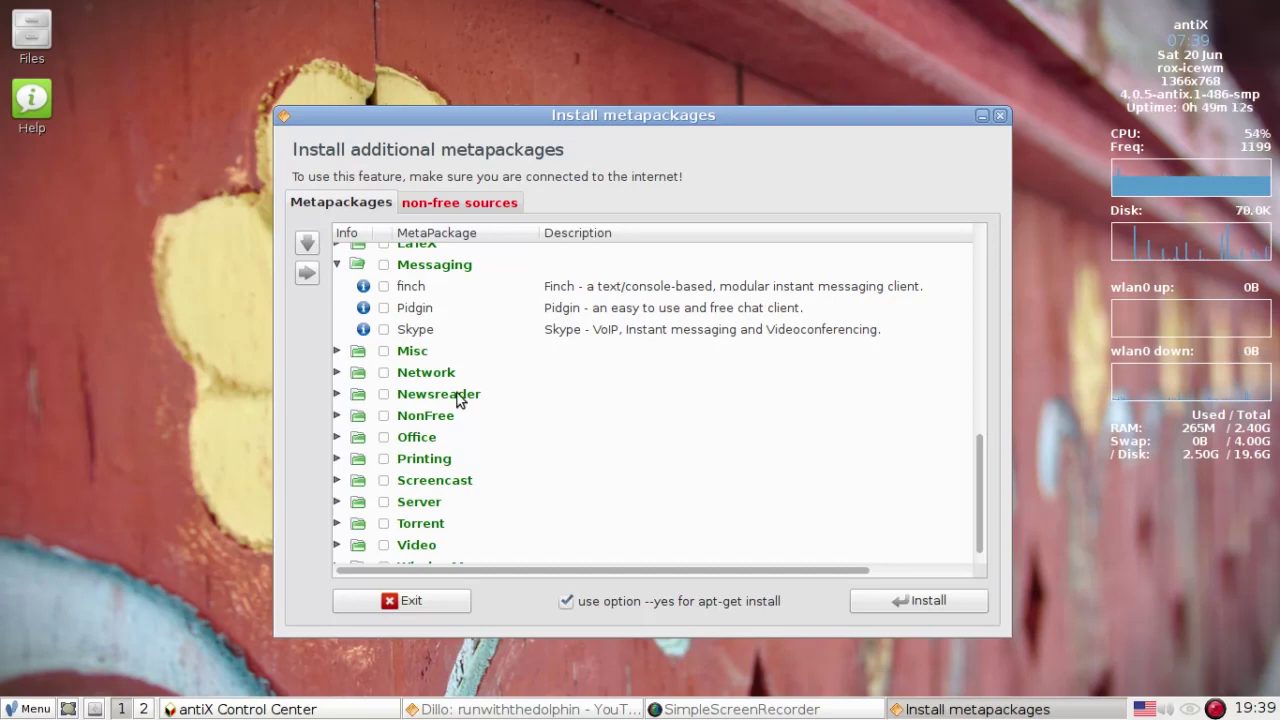
# - Expand Misc, open and collapse Screencast, browse Video, then close the metapackage installer
pyautogui.click(337, 351)
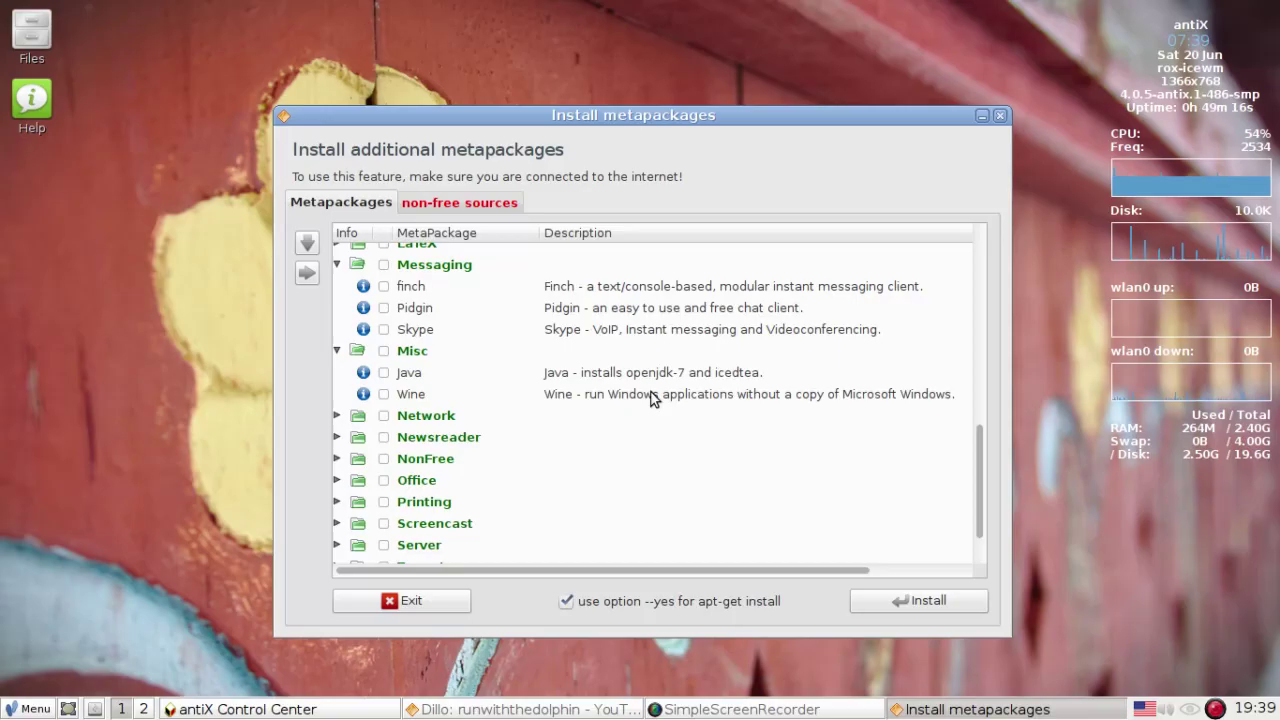
pyautogui.scroll(-1, 455, 445)
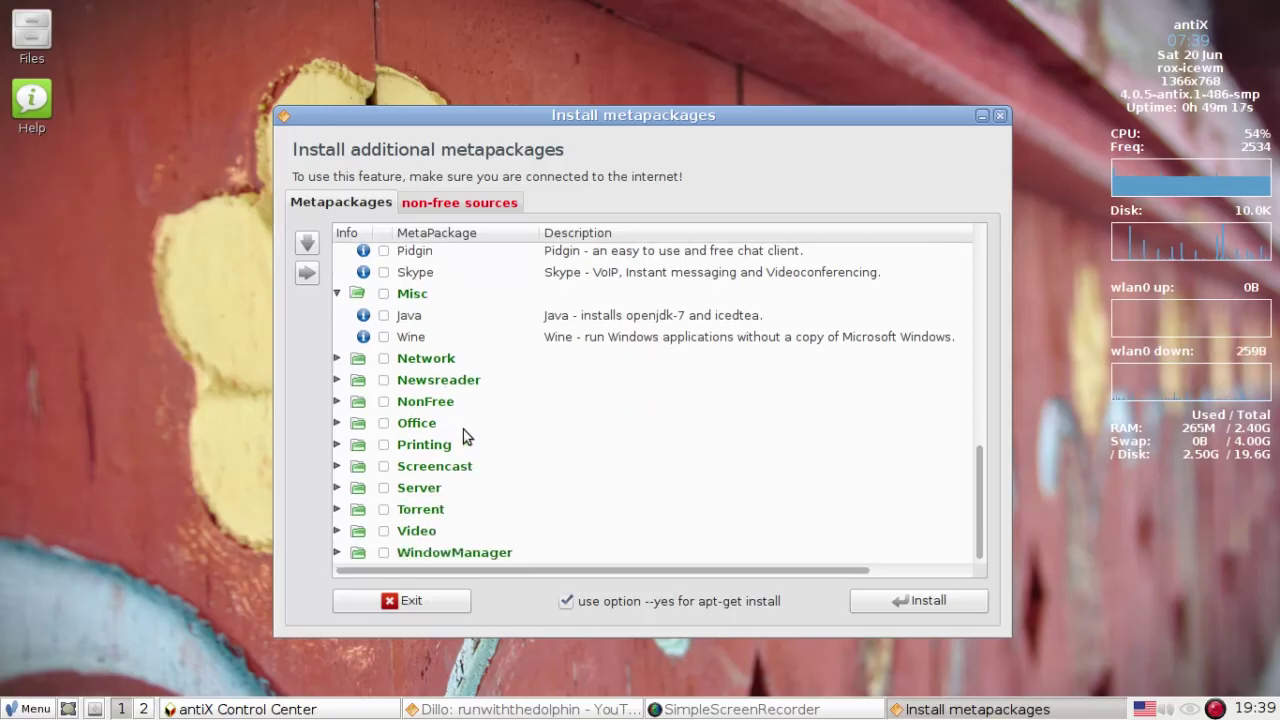
pyautogui.click(337, 466)
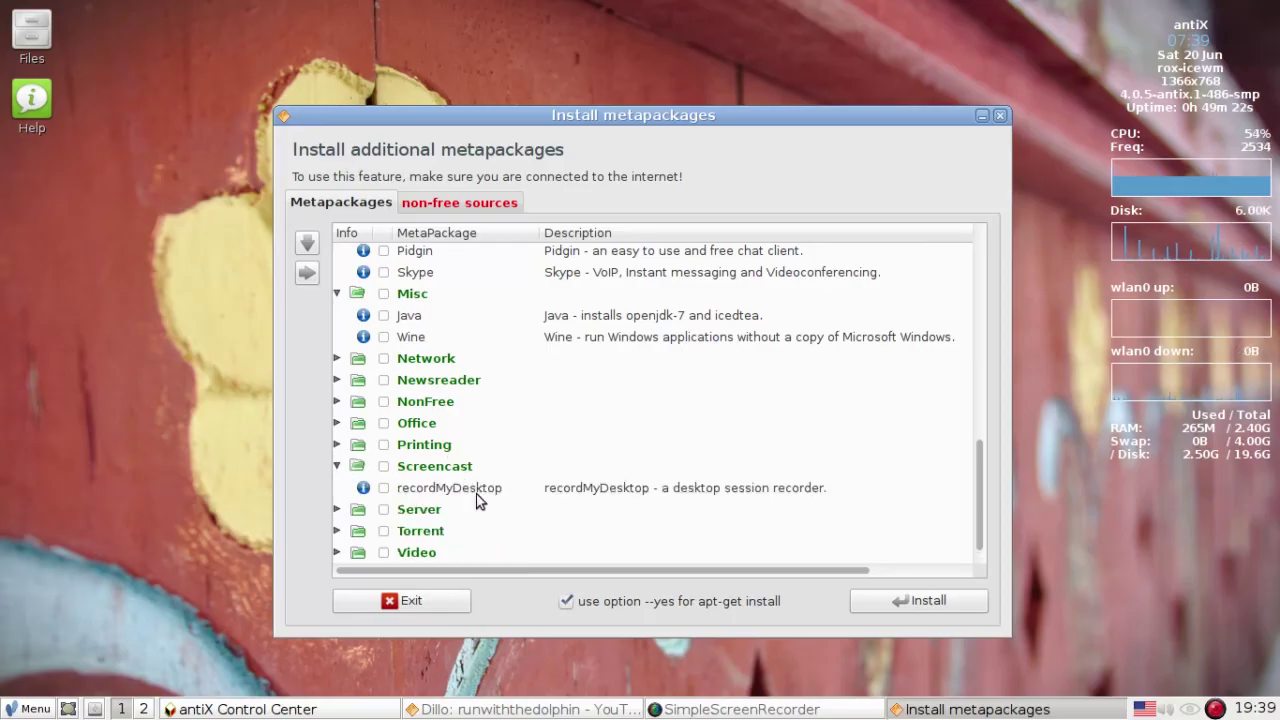
pyautogui.click(339, 466)
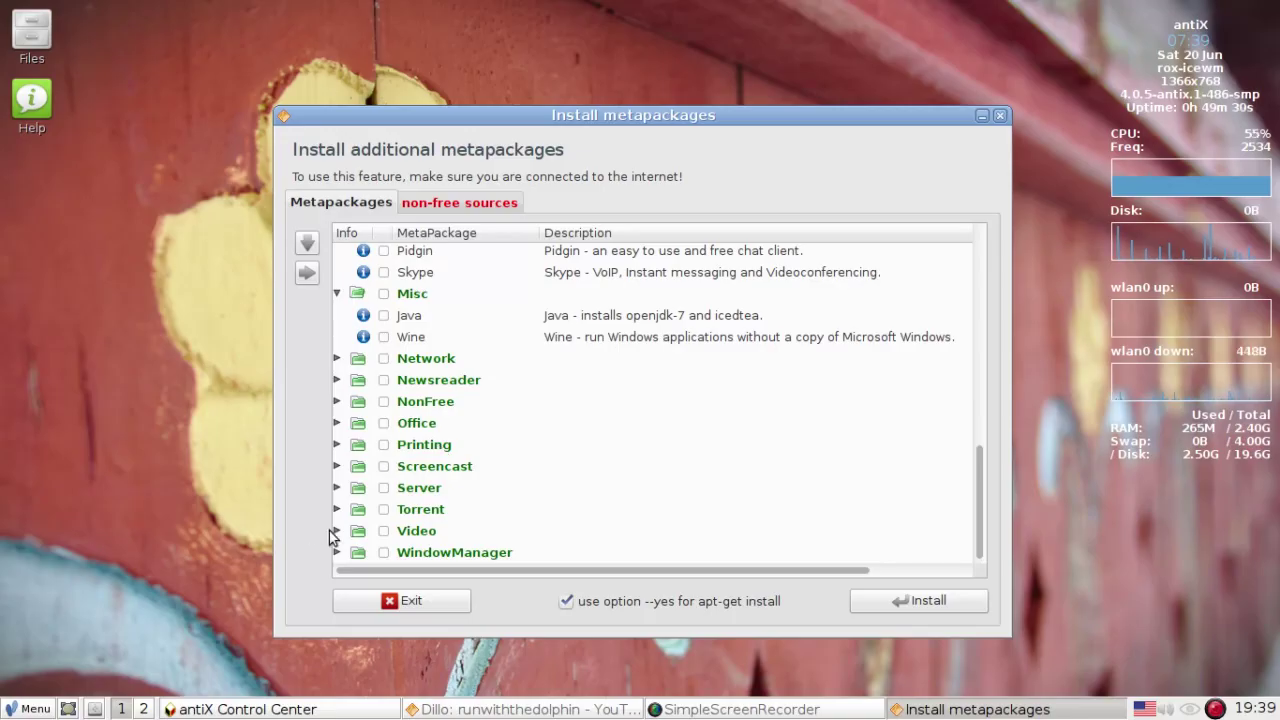
pyautogui.scroll(-2, 570, 480)
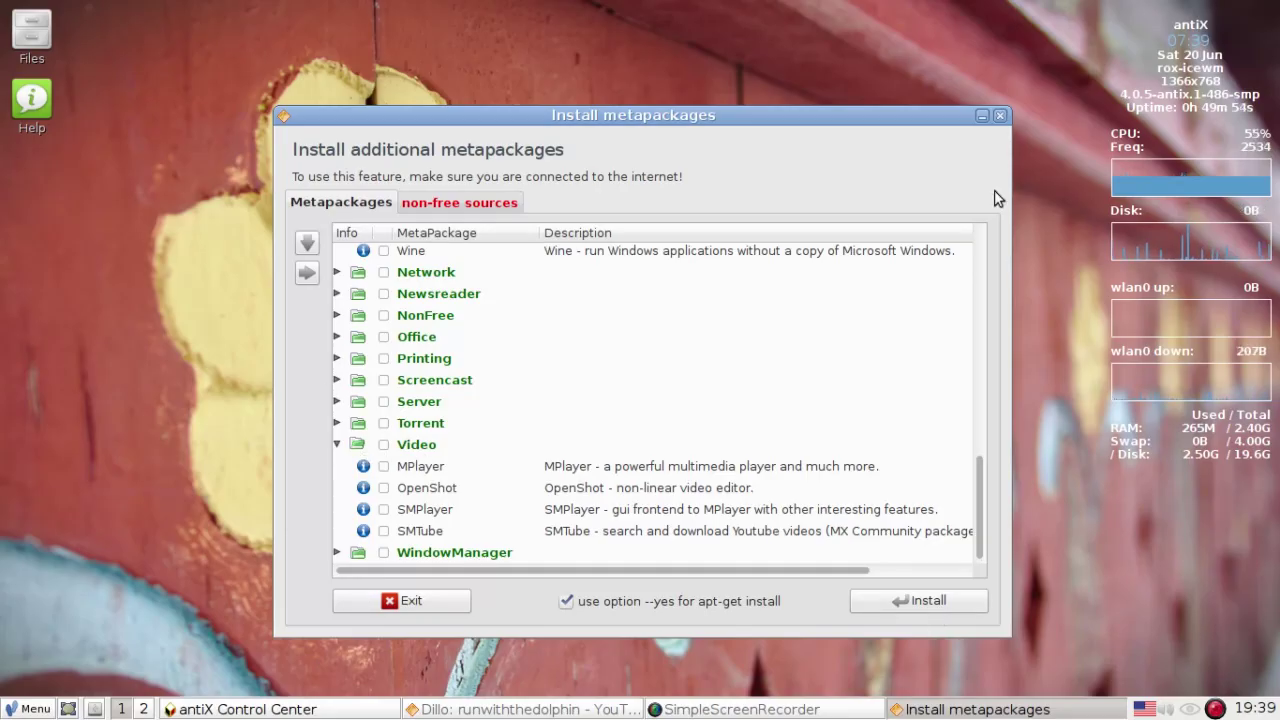
pyautogui.click(1000, 115)
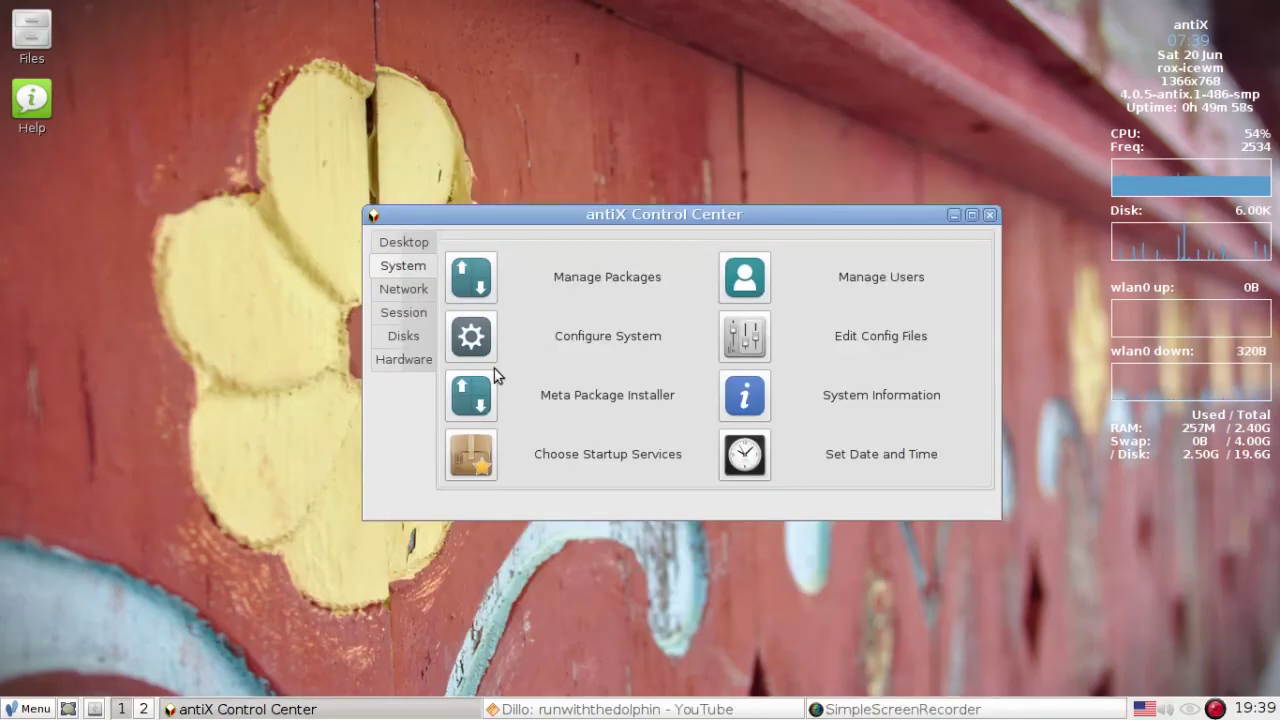
# - Switch to the Network page, launch gFTP 2.0.19, and close it again
pyautogui.click(381, 294)
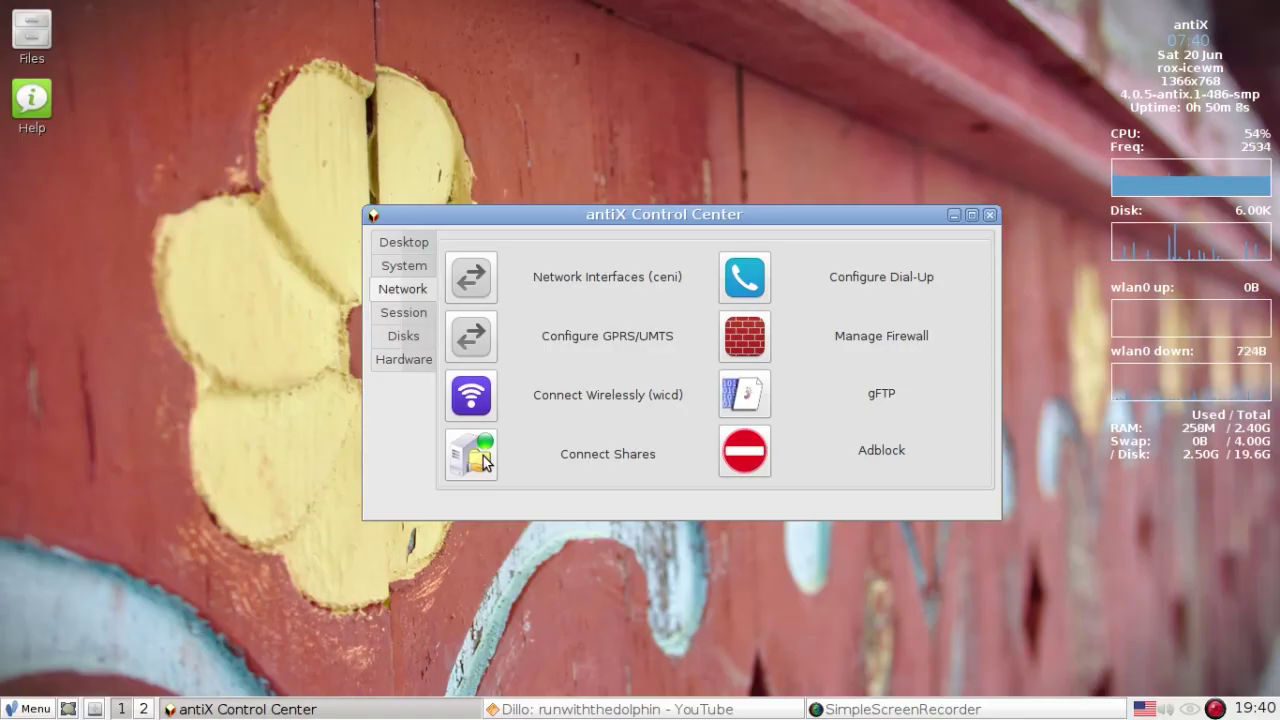
pyautogui.click(746, 395)
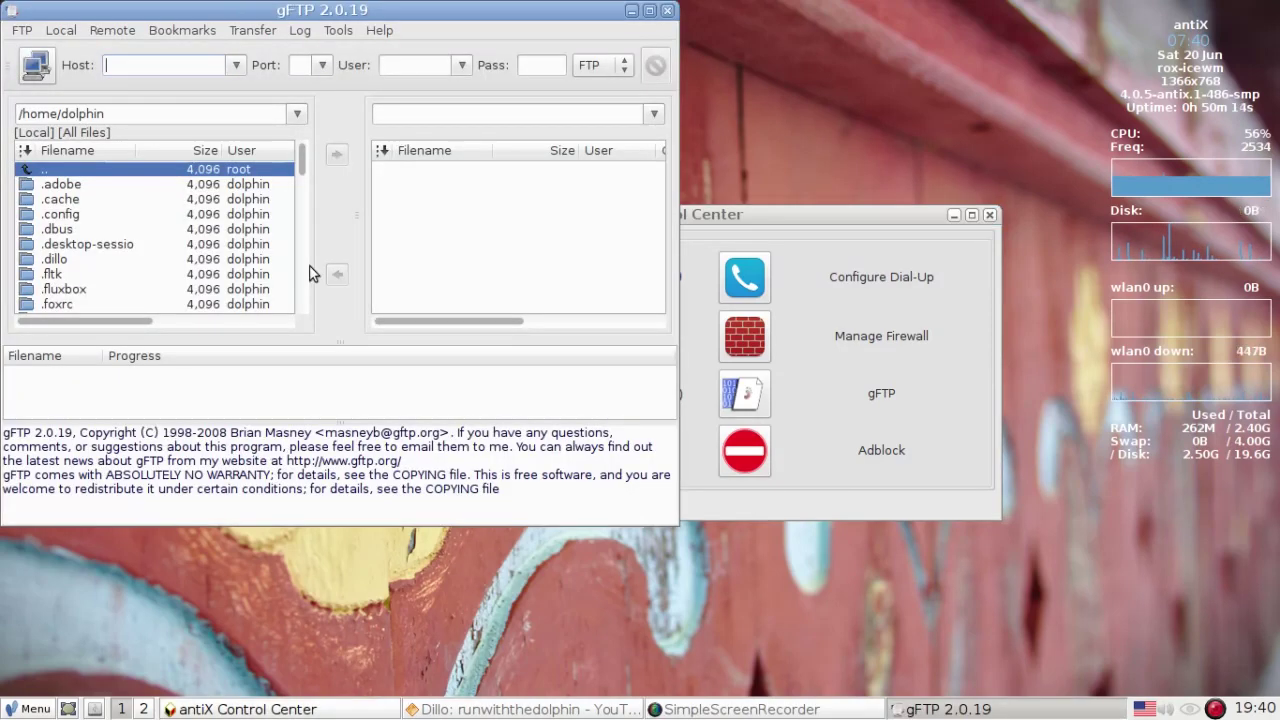
pyautogui.click(667, 11)
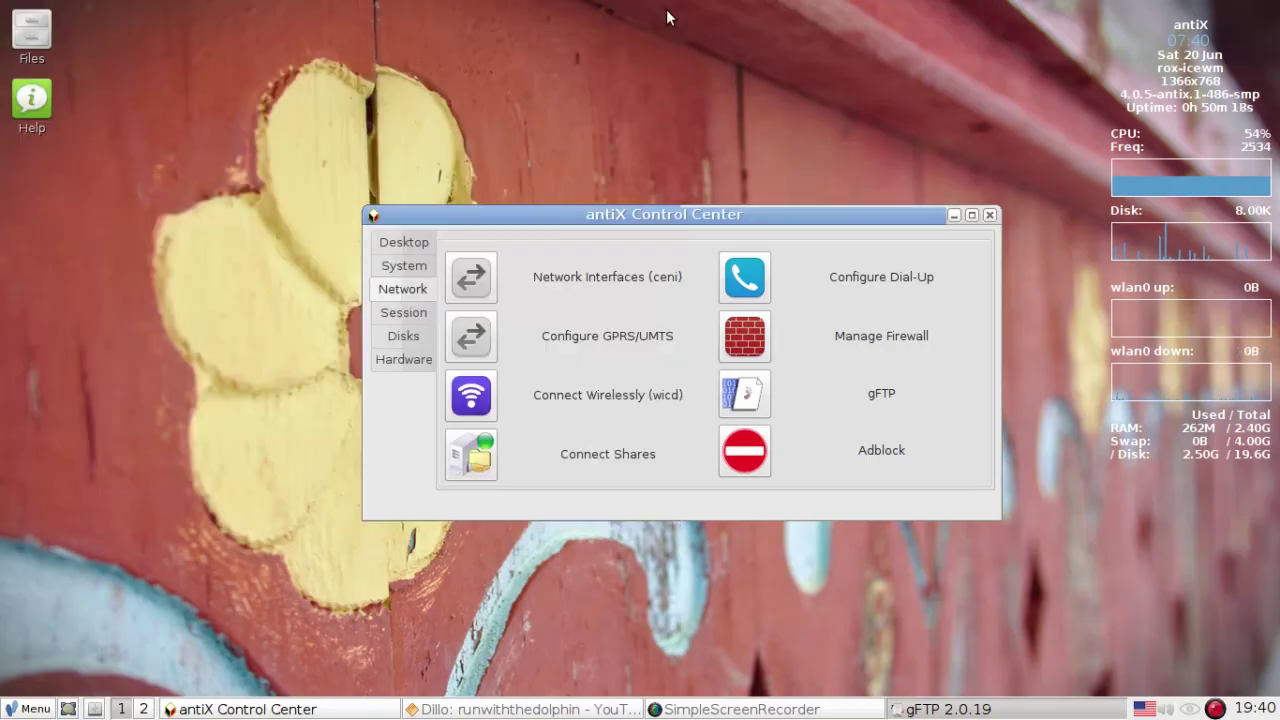
# - Step through the Session, Disk and Hardware pages, then launch the Alsamixer Equalizer
pyautogui.click(413, 315)
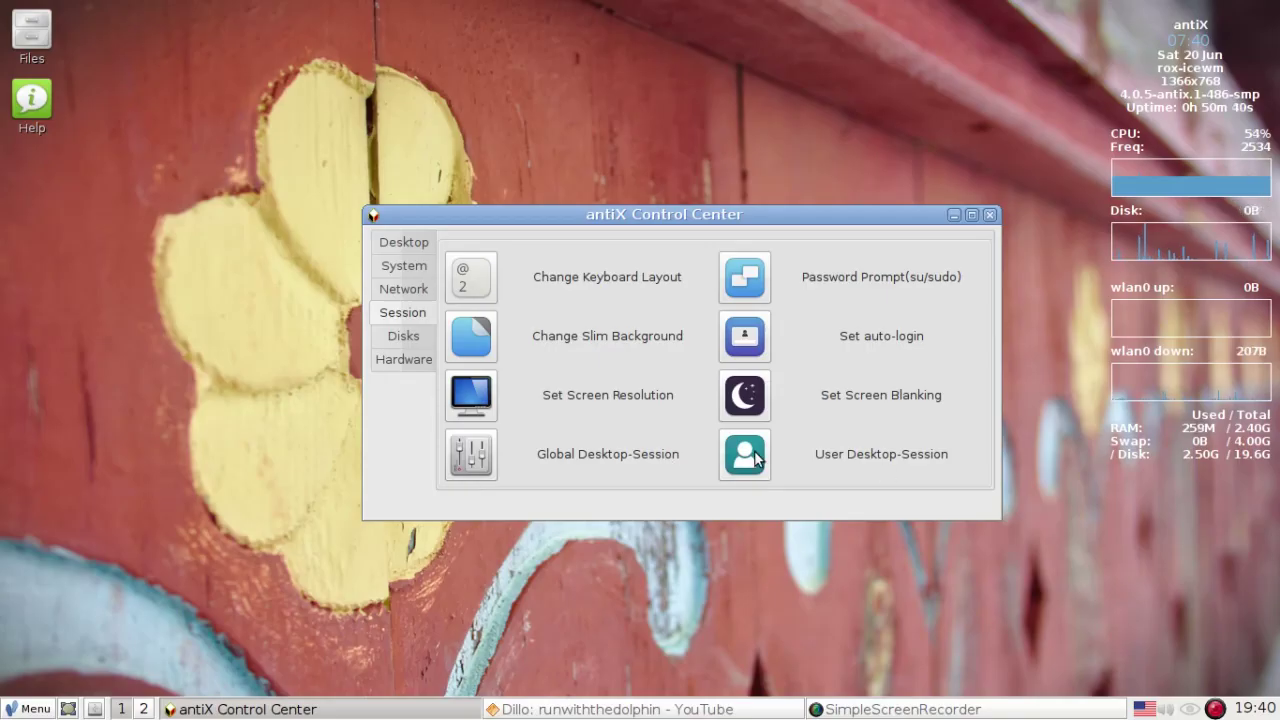
pyautogui.click(409, 341)
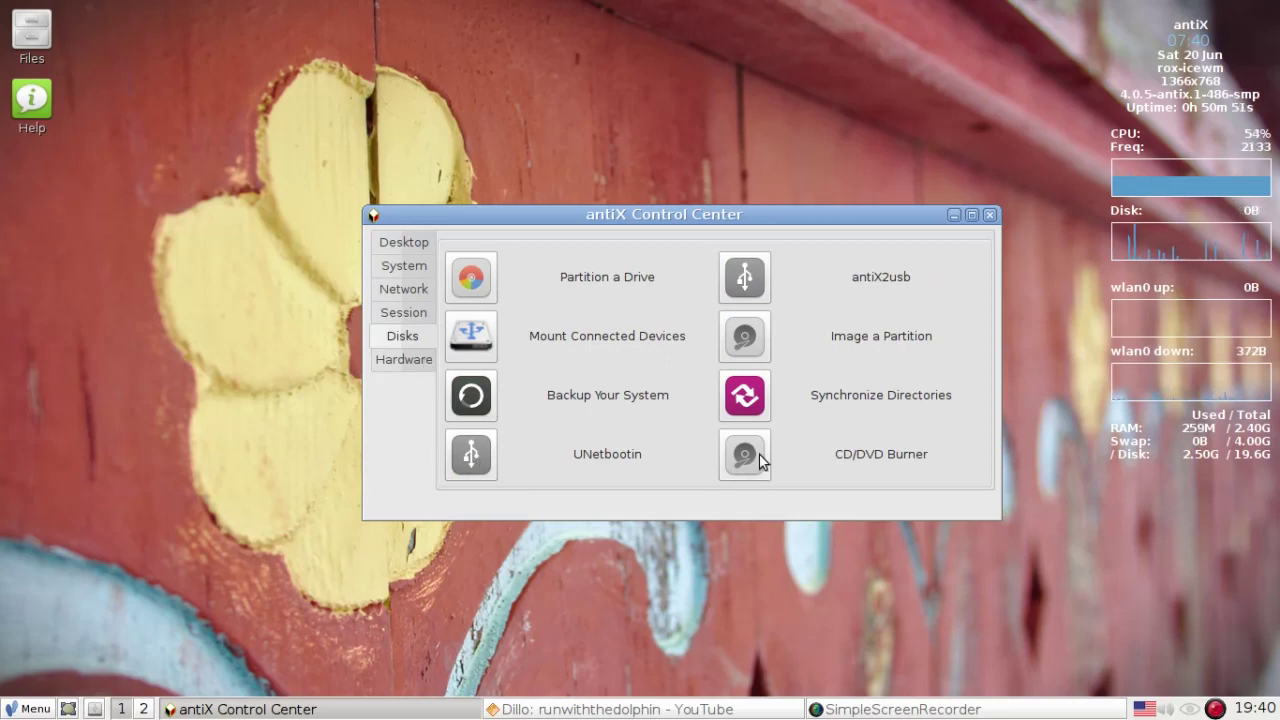
pyautogui.click(408, 363)
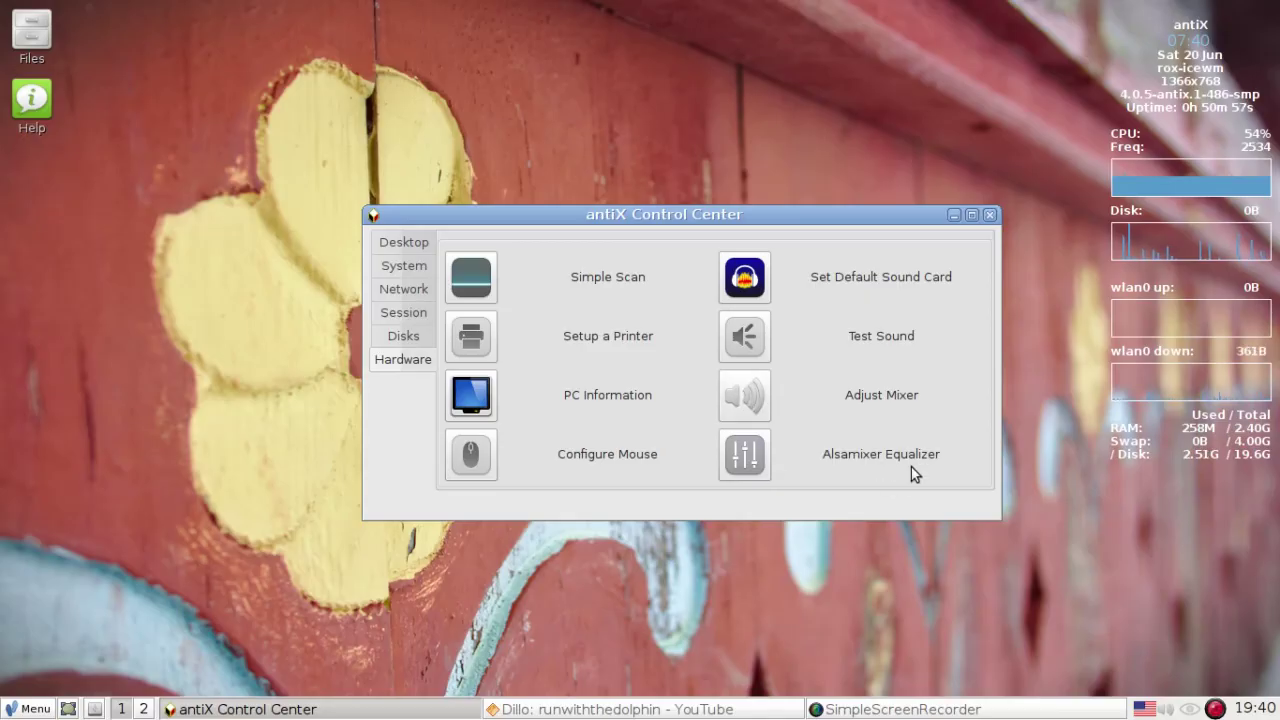
pyautogui.click(760, 458)
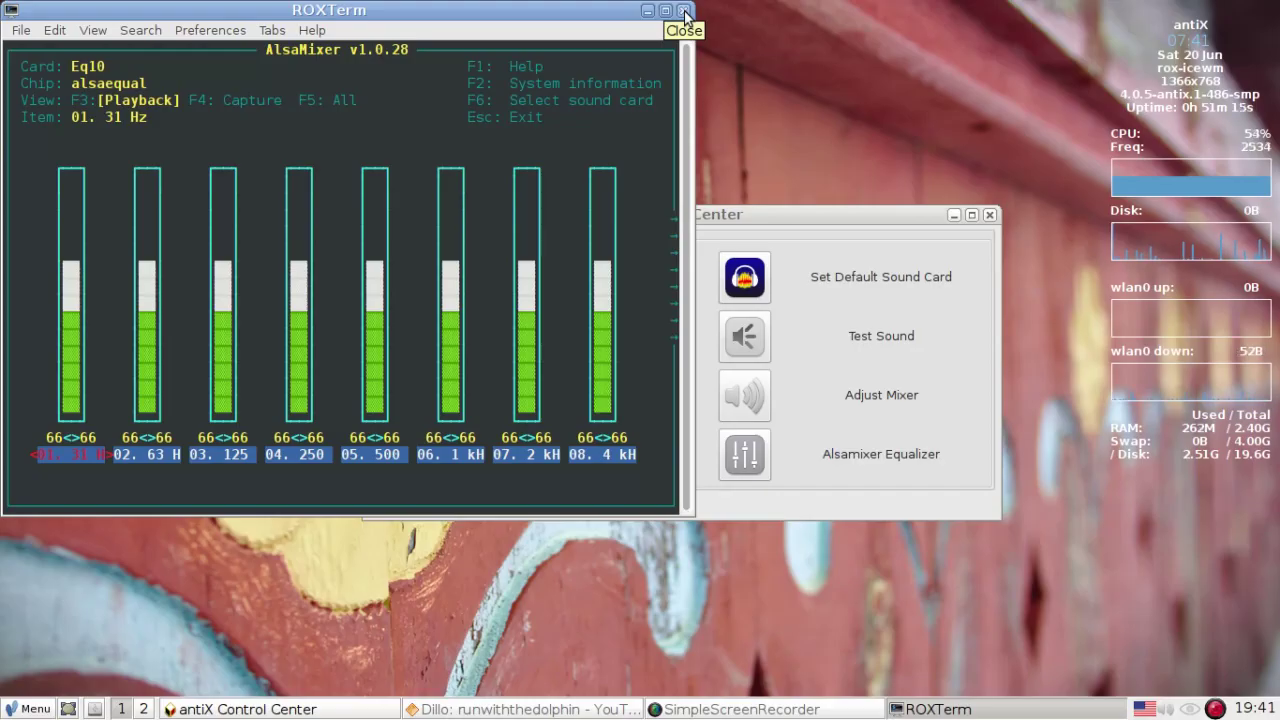
pyautogui.press('Right')
pyautogui.press('Right')
pyautogui.press('Right')
pyautogui.press('Right')
pyautogui.press('Right')
pyautogui.press('Right')
pyautogui.press('Right')
pyautogui.press('Right')
pyautogui.press('Right')
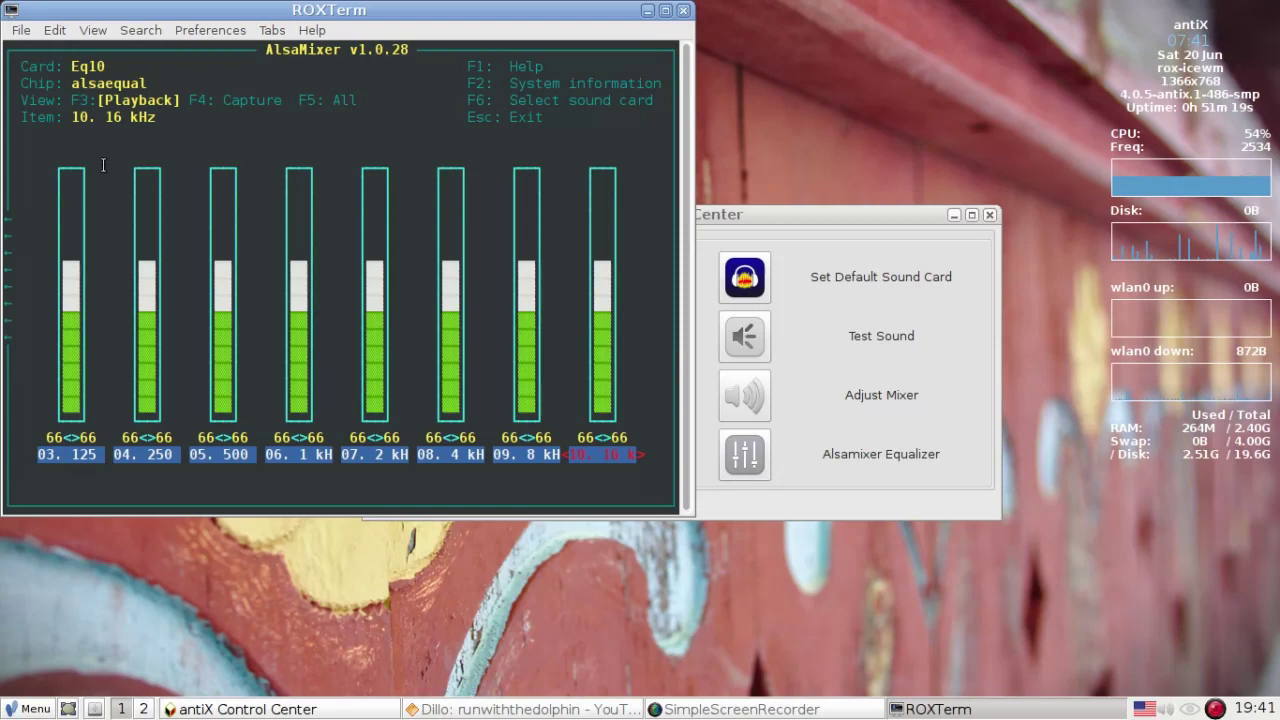
pyautogui.click(684, 12)
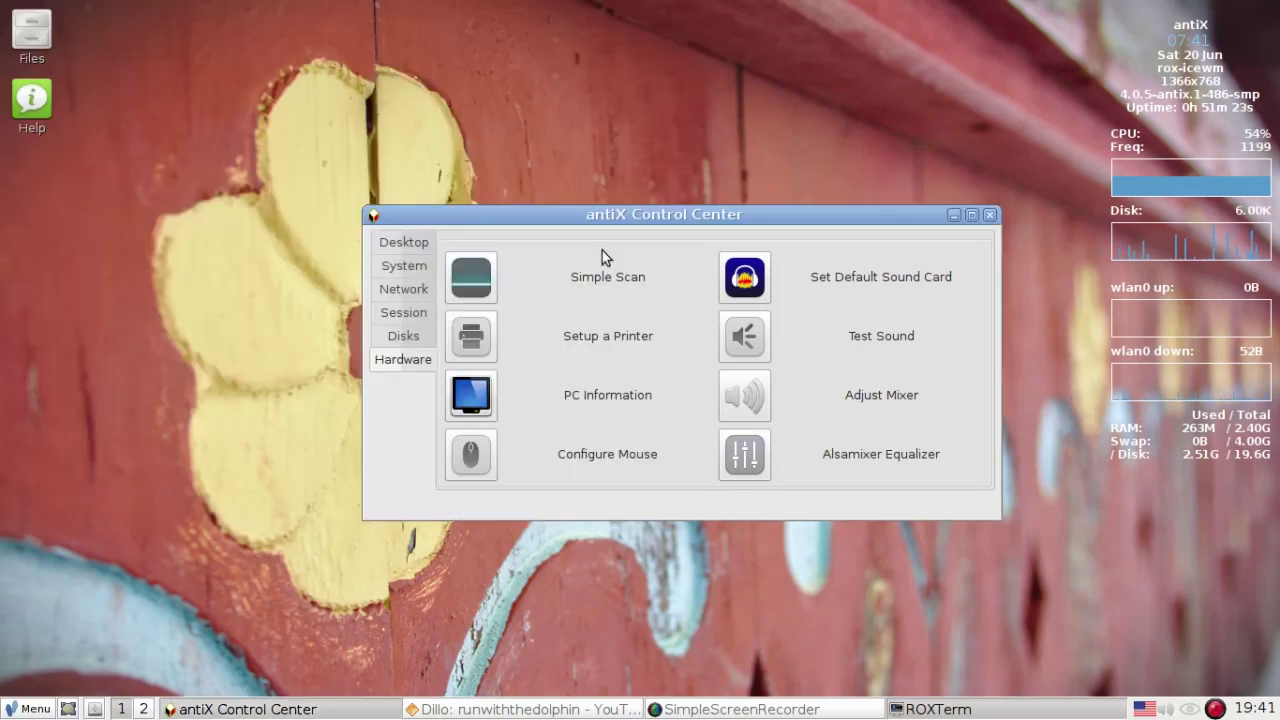
# - Open Set Default Sound Card and choose Quit from the card list, leaving the default unchanged
pyautogui.click(744, 272)
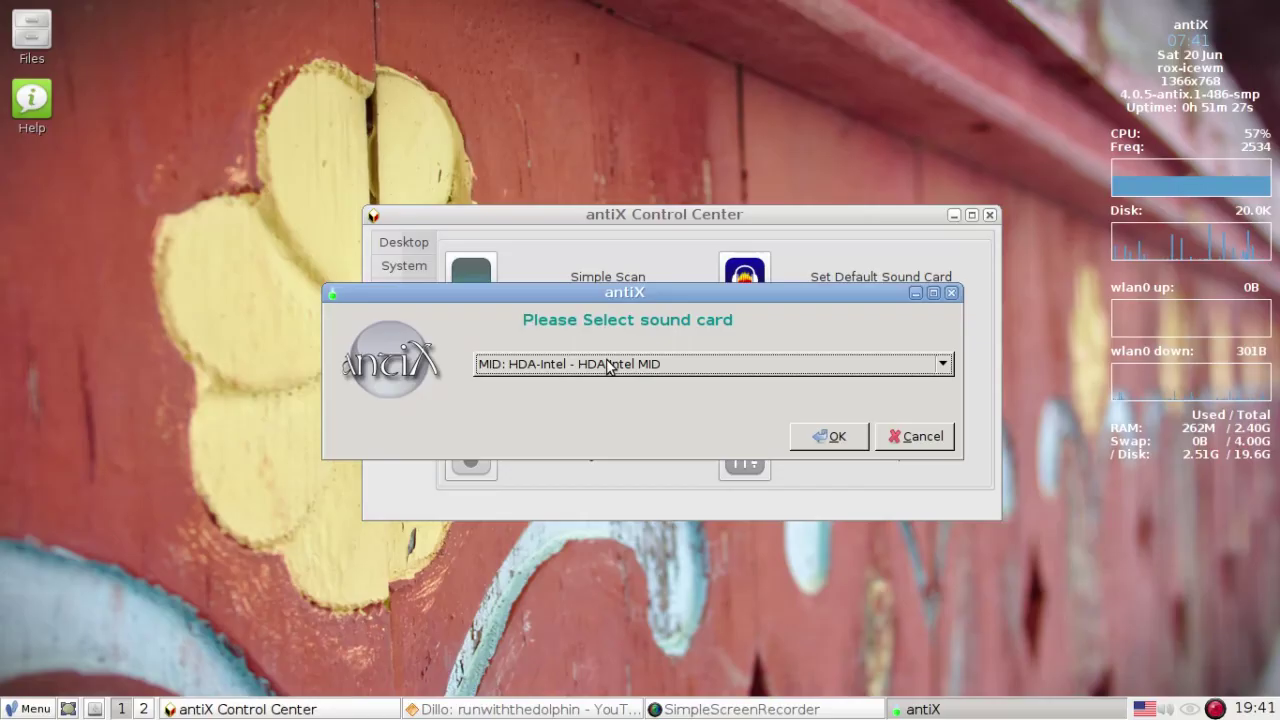
pyautogui.click(608, 366)
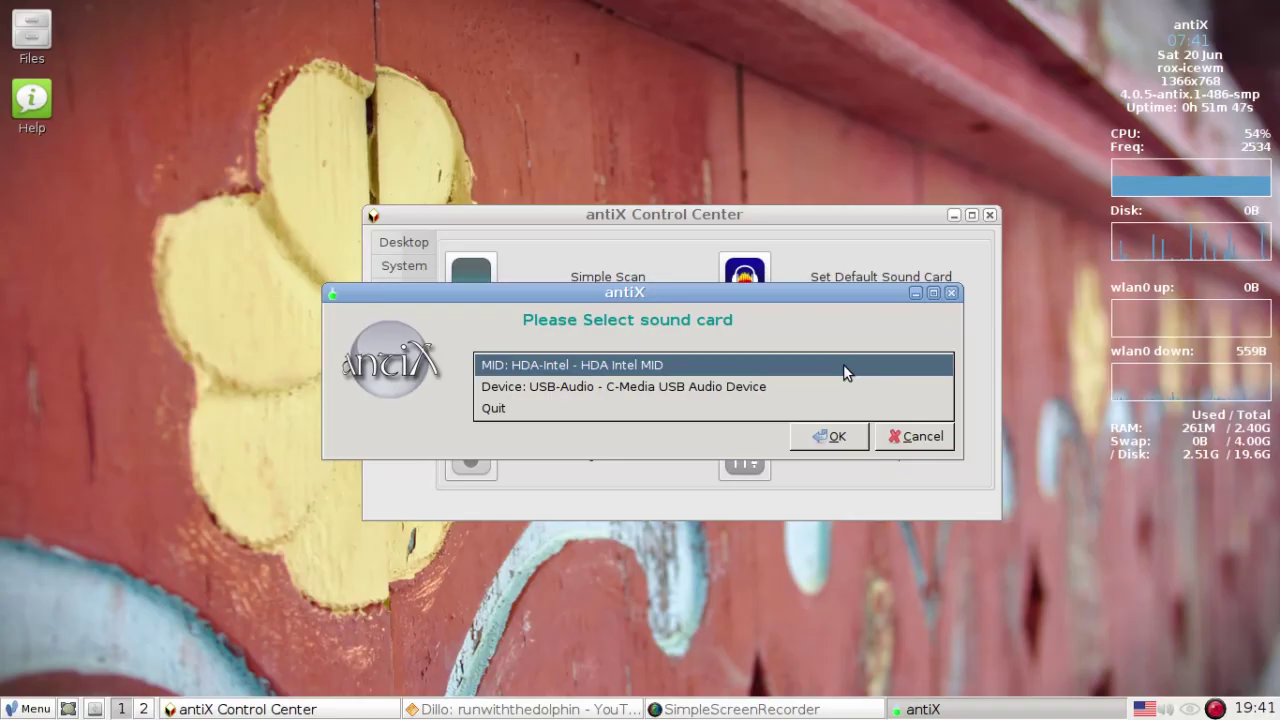
pyautogui.click(830, 436)
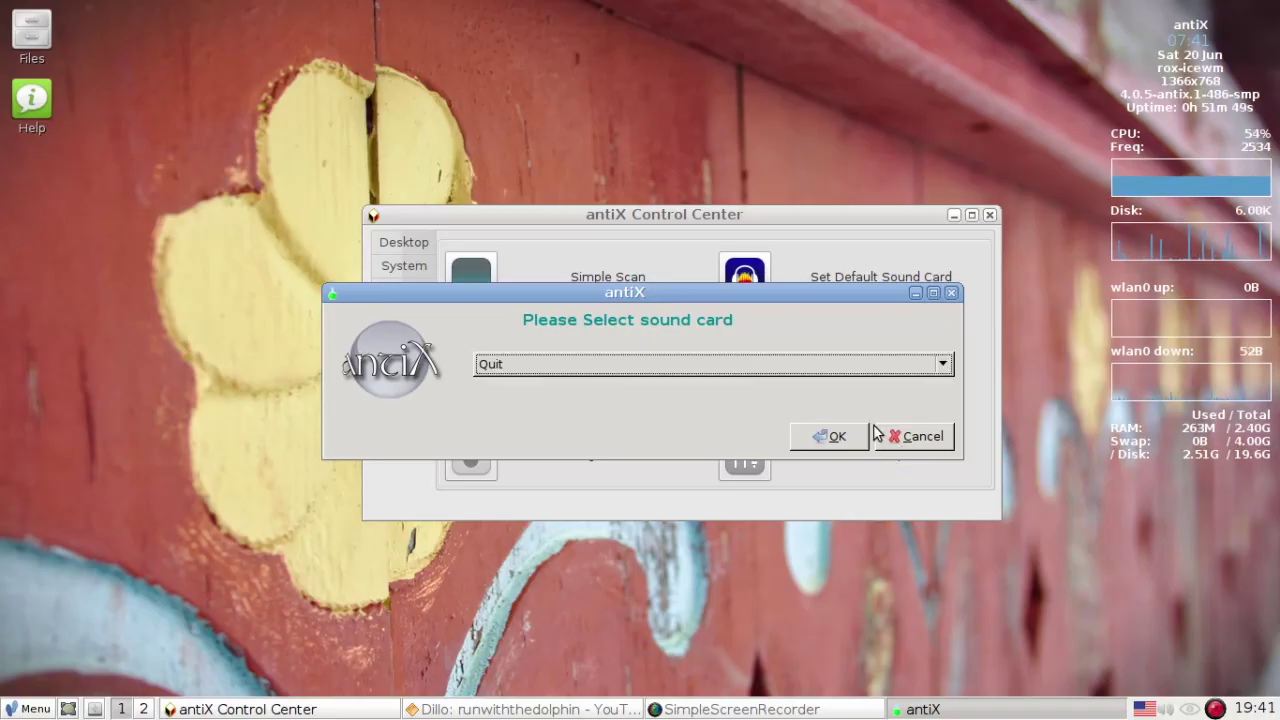
pyautogui.click(829, 436)
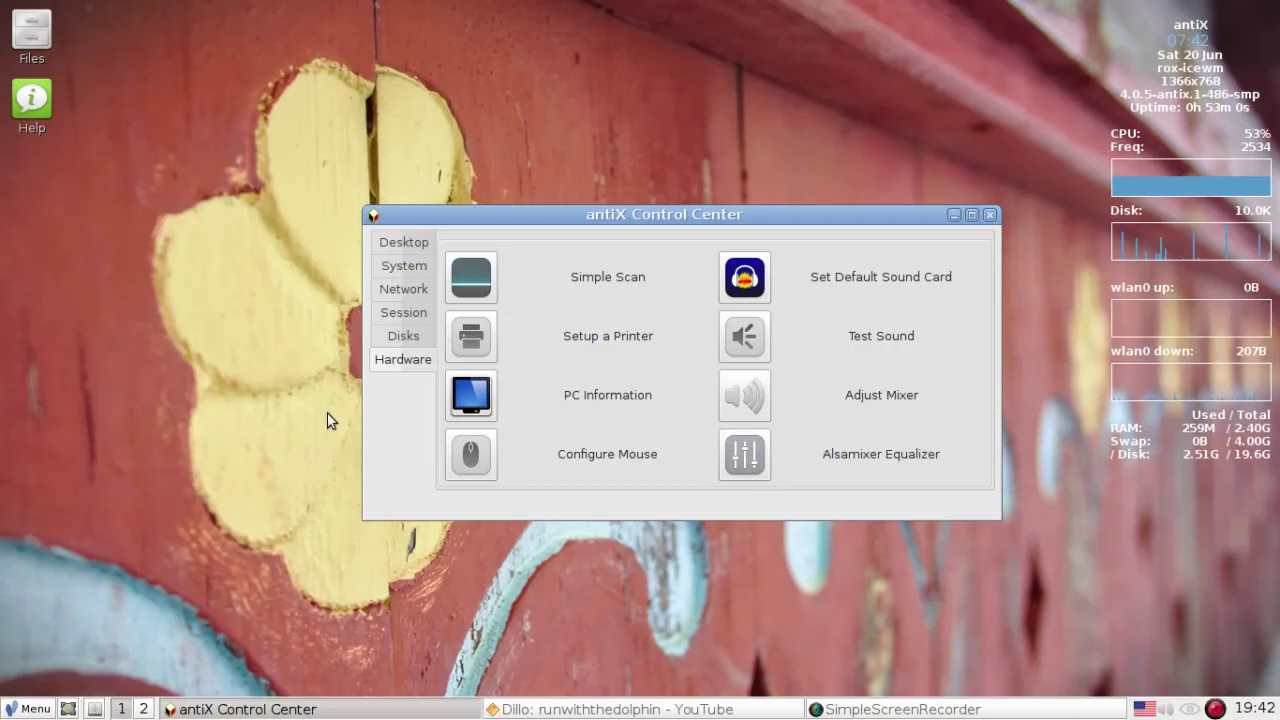
# - Open the main menu and browse the Applications submenus down to Sound and Video
pyautogui.click(18, 710)
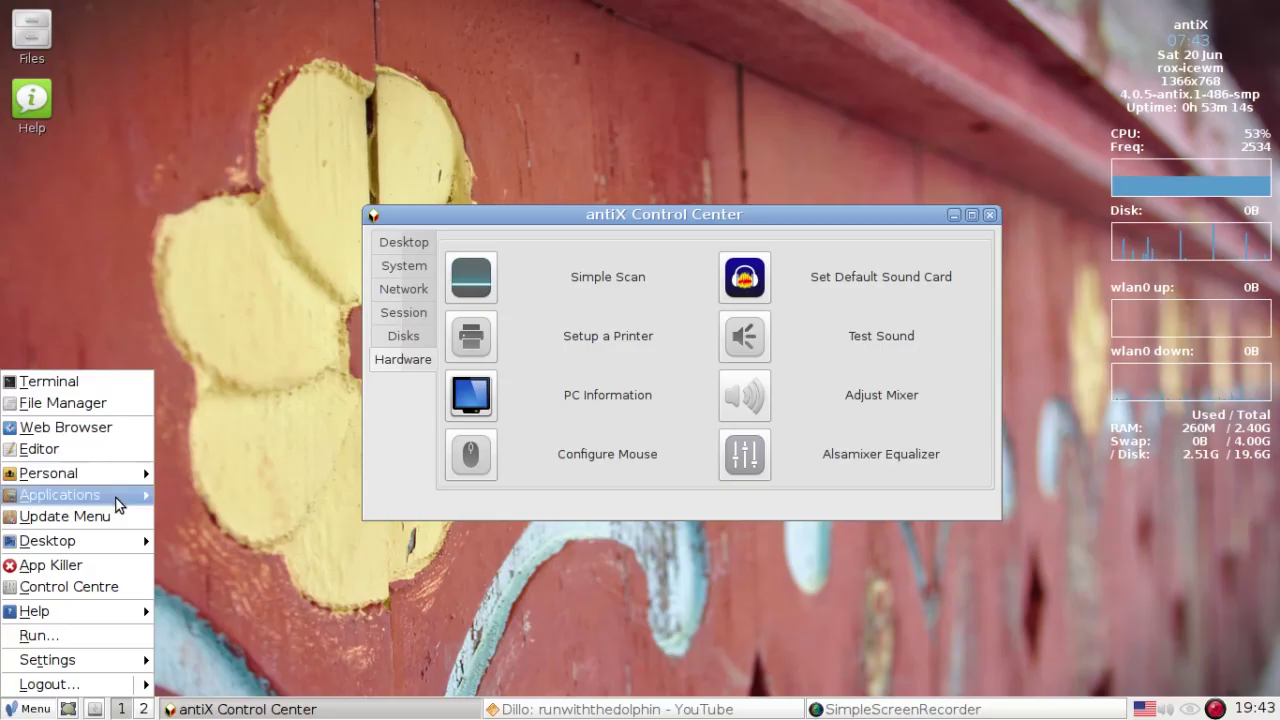
pyautogui.moveTo(114, 497)
pyautogui.moveTo(193, 503)
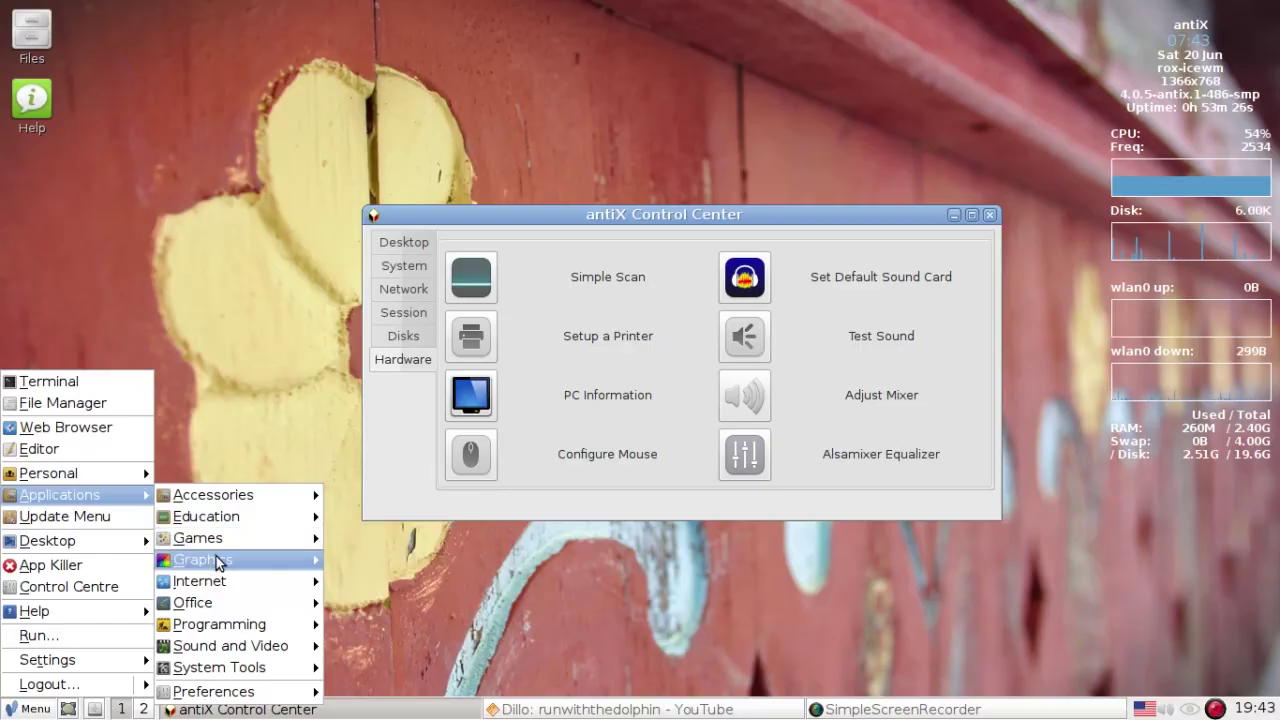
pyautogui.moveTo(216, 560)
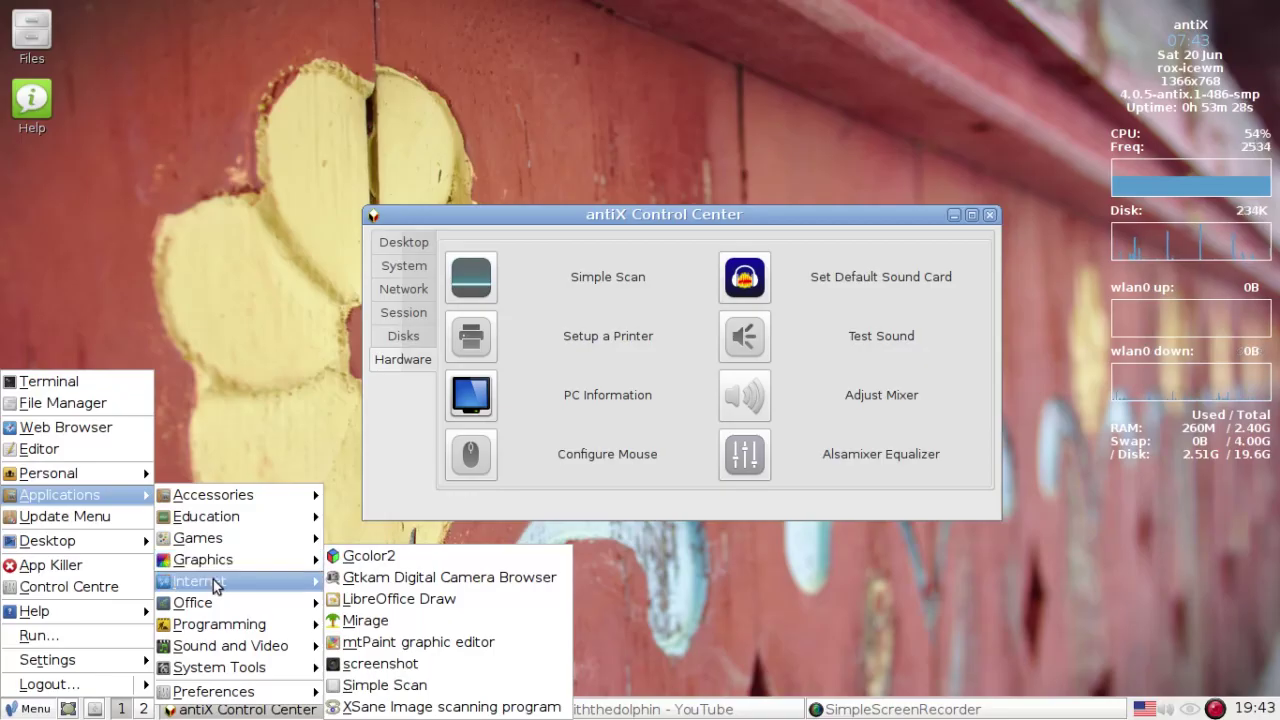
pyautogui.moveTo(213, 585)
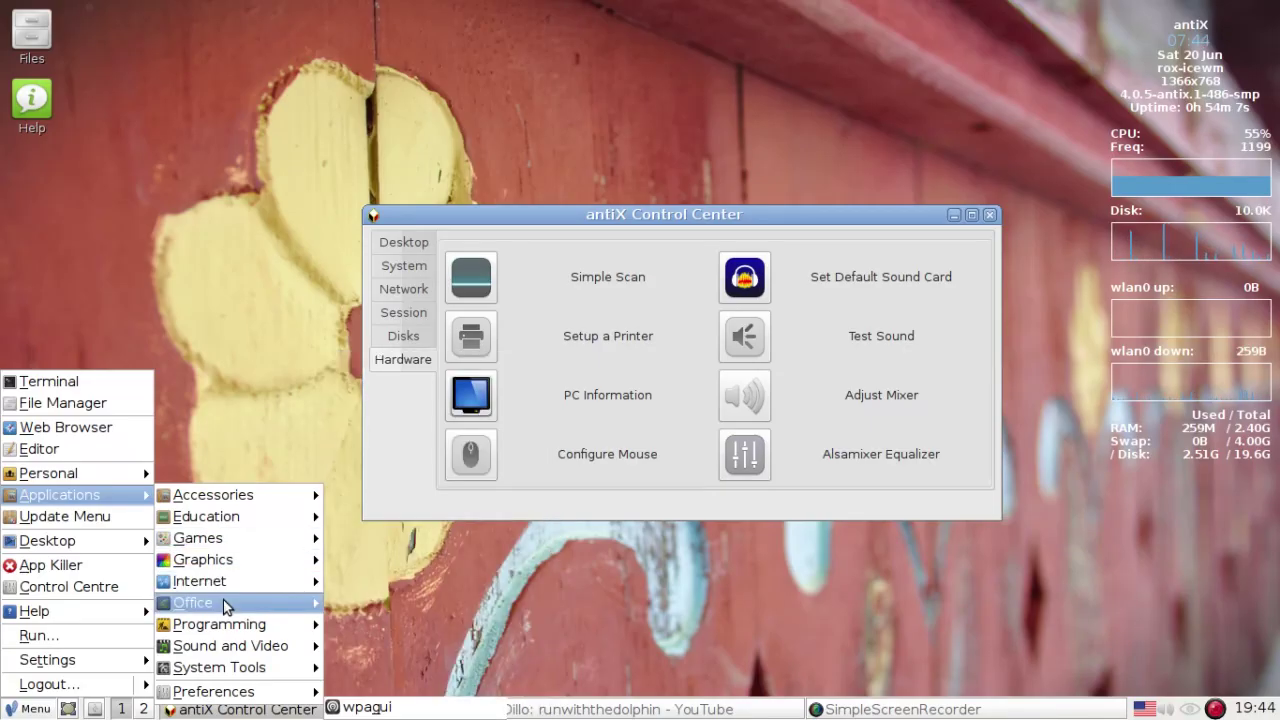
pyautogui.moveTo(218, 628)
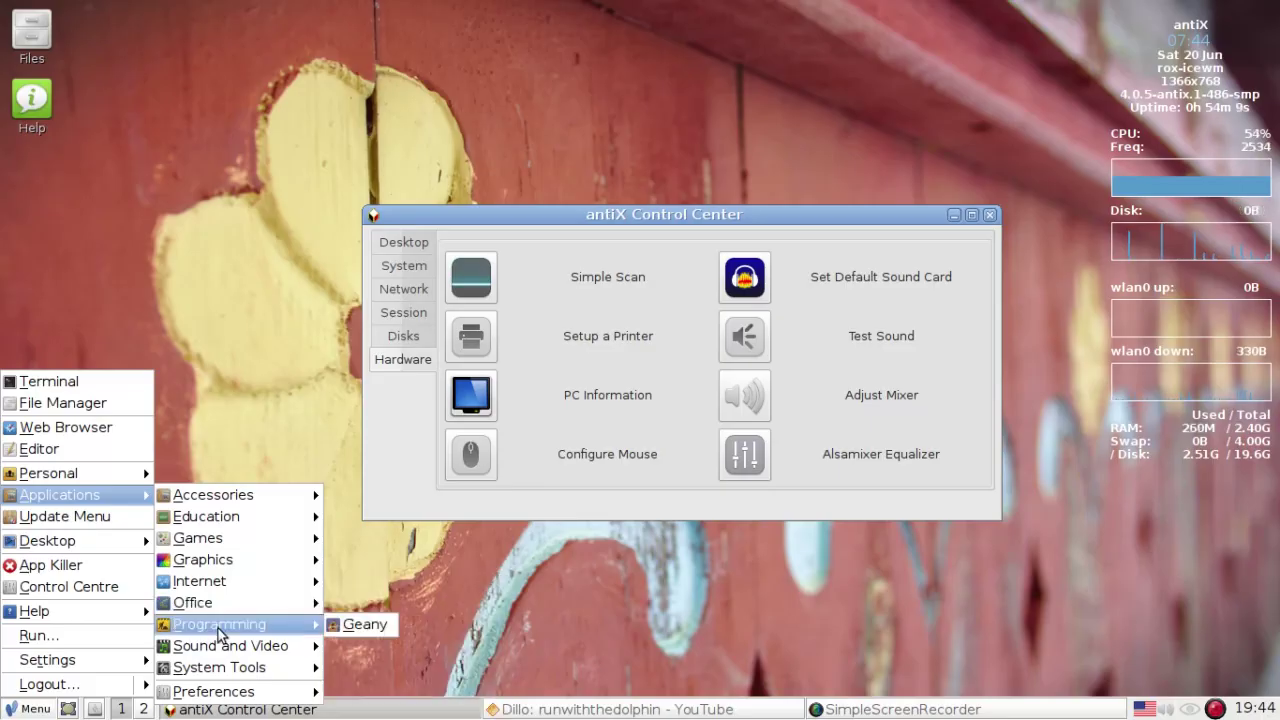
pyautogui.moveTo(218, 652)
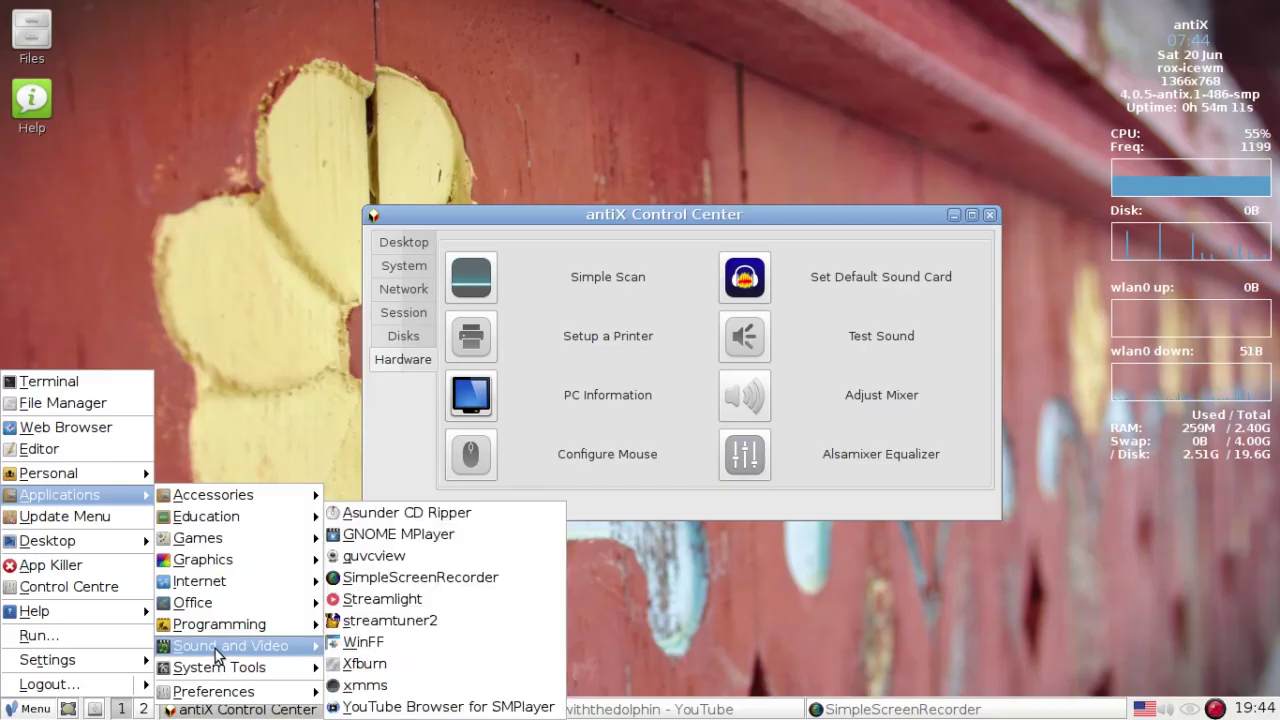
# - Launch Streamlight and choose Icon in its 'Which one?' dialog to add a taskbar icon
pyautogui.click(445, 599)
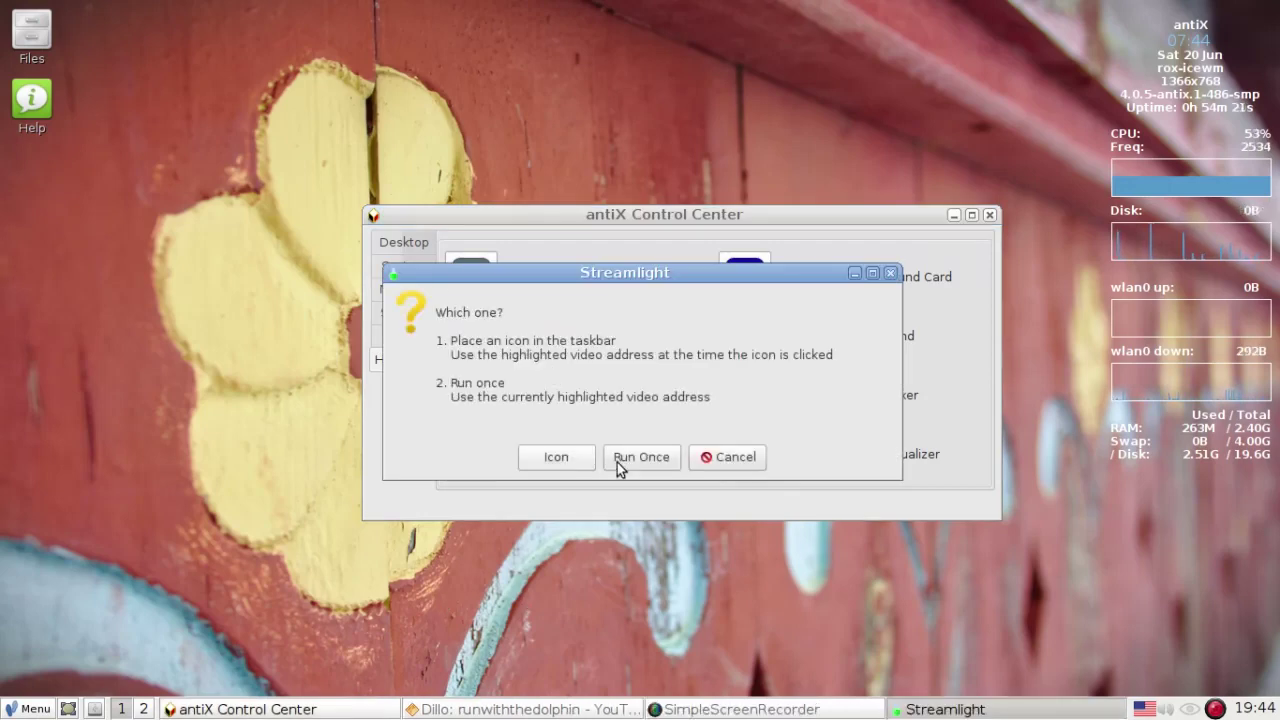
pyautogui.click(557, 457)
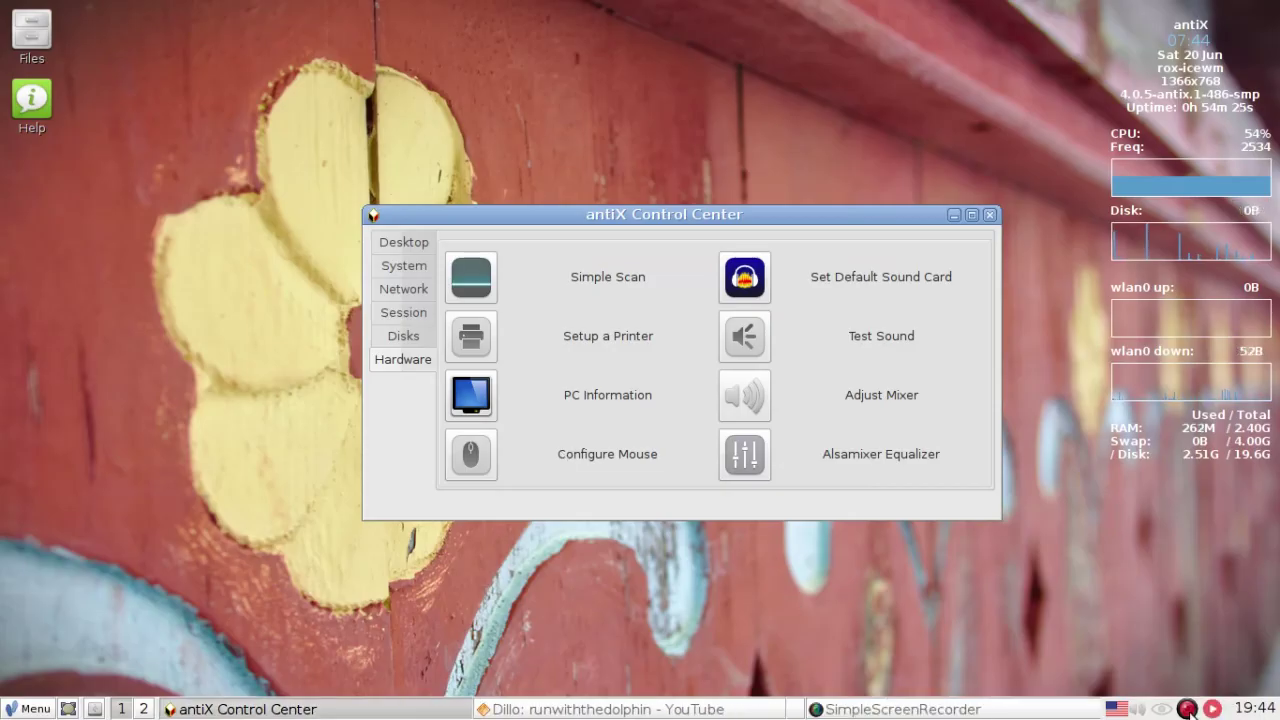
# - Bring Dillo forward, scroll the channel page and open the 'MX Broadcom Manager' video page
pyautogui.click(575, 709)
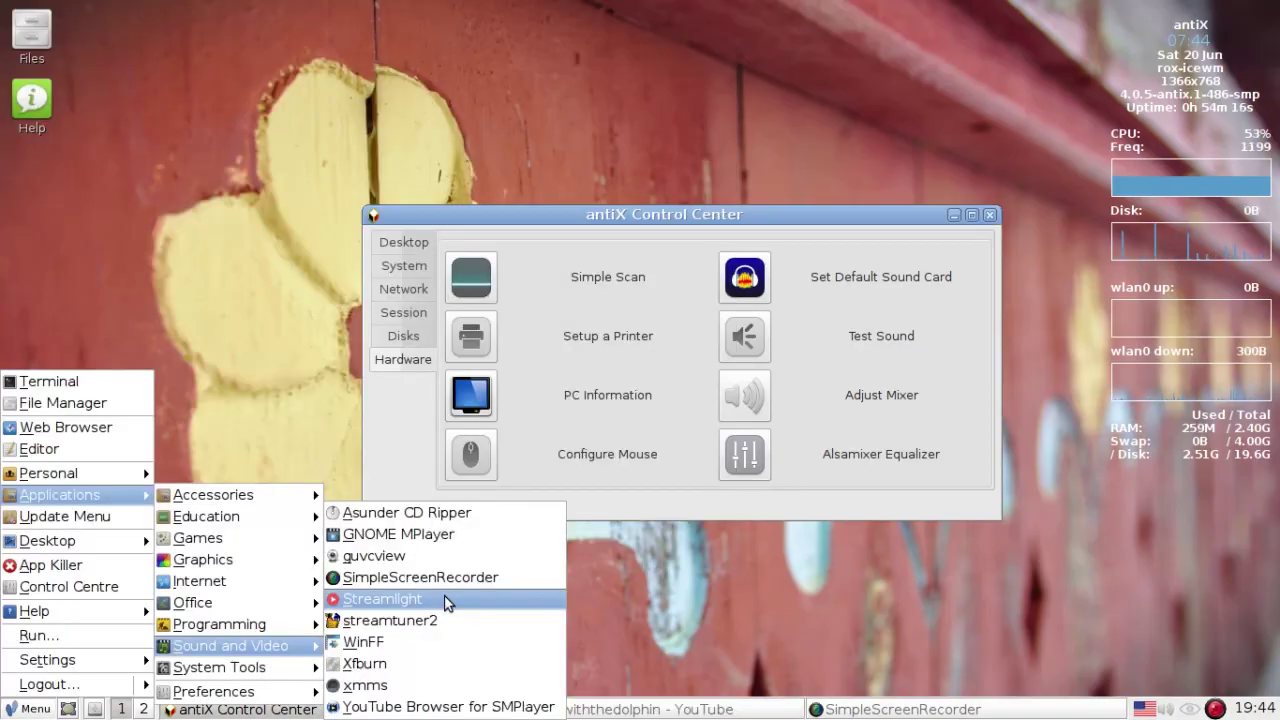
pyautogui.click(443, 600)
pyautogui.click(561, 457)
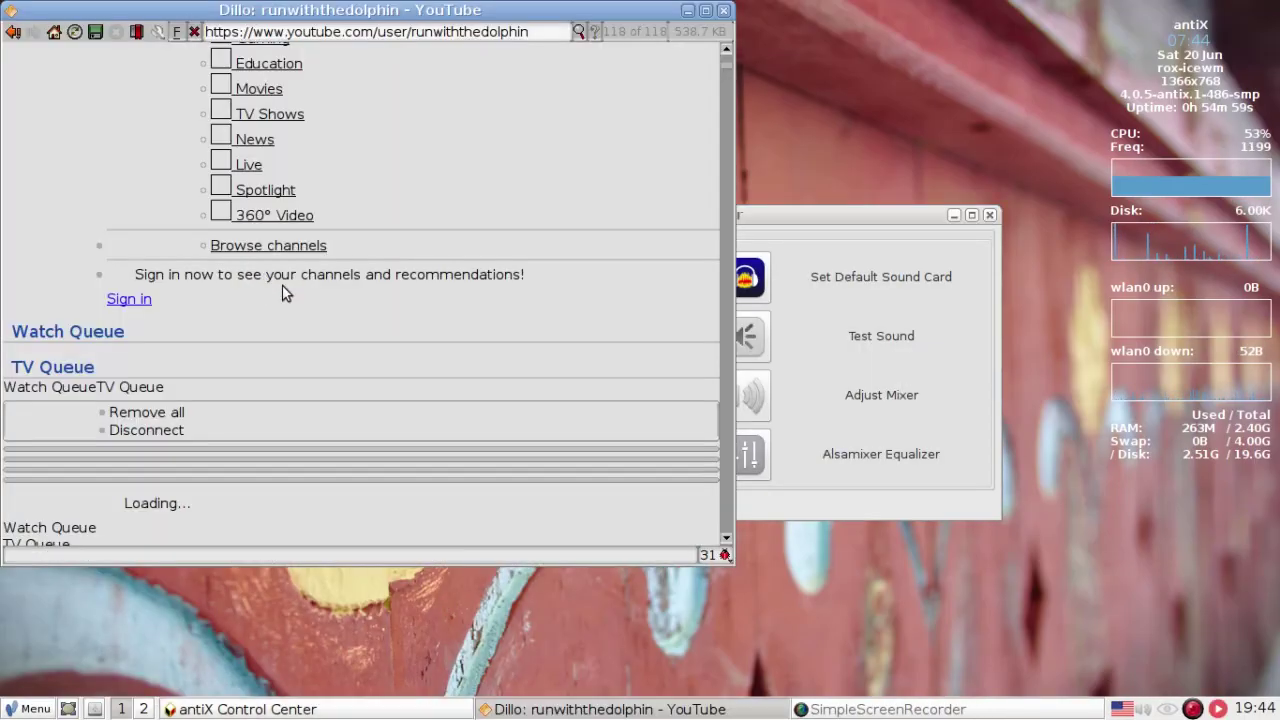
pyautogui.scroll(-3, 282, 285)
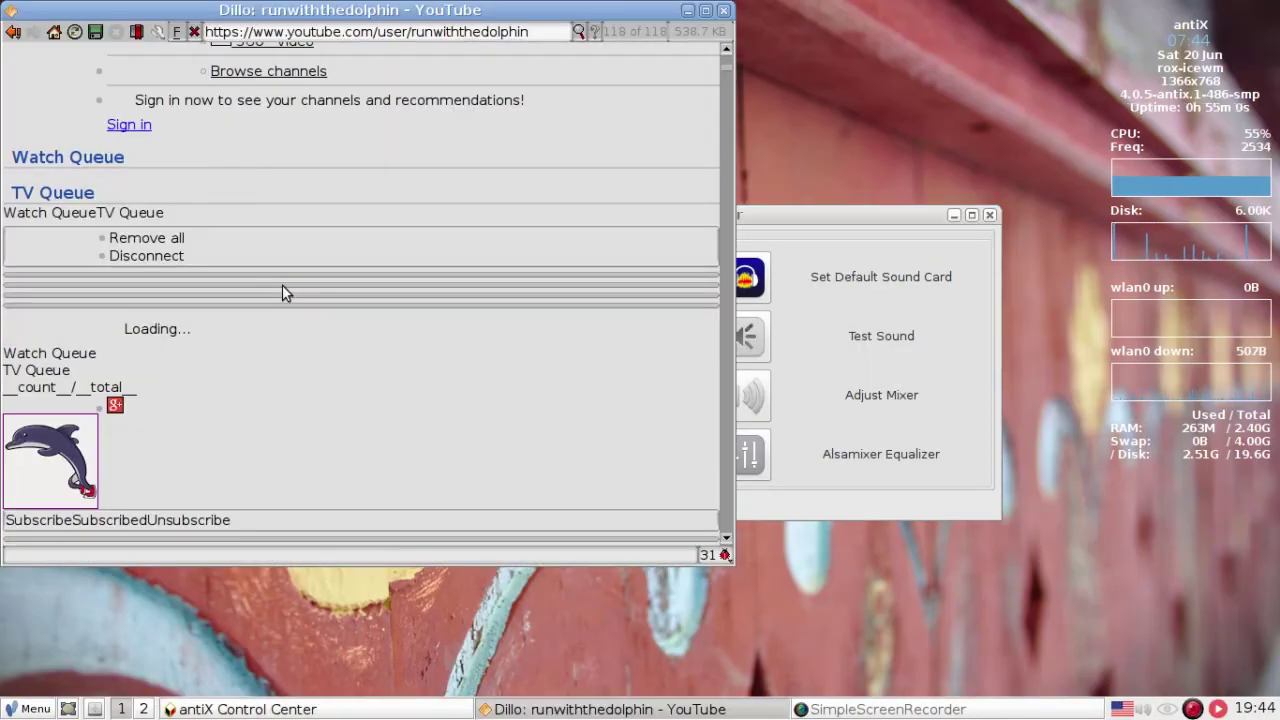
pyautogui.scroll(-5, 282, 288)
pyautogui.scroll(-9, 282, 292)
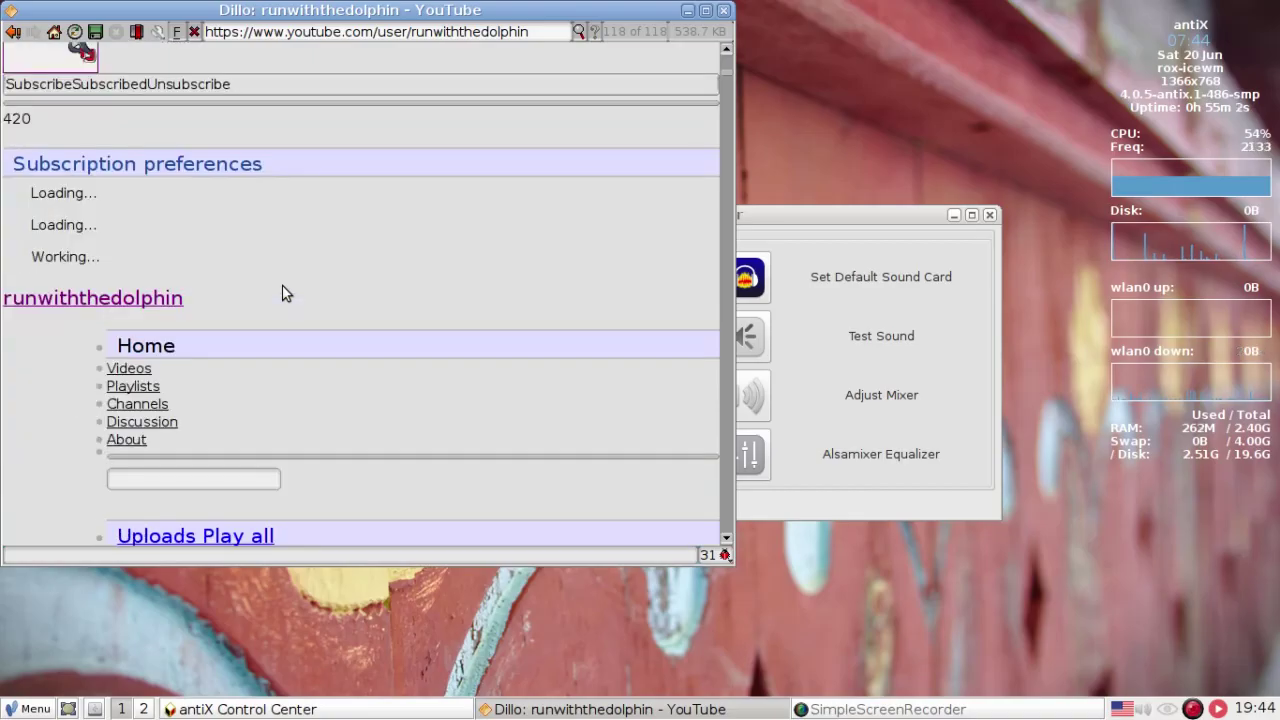
pyautogui.scroll(-3, 663, 210)
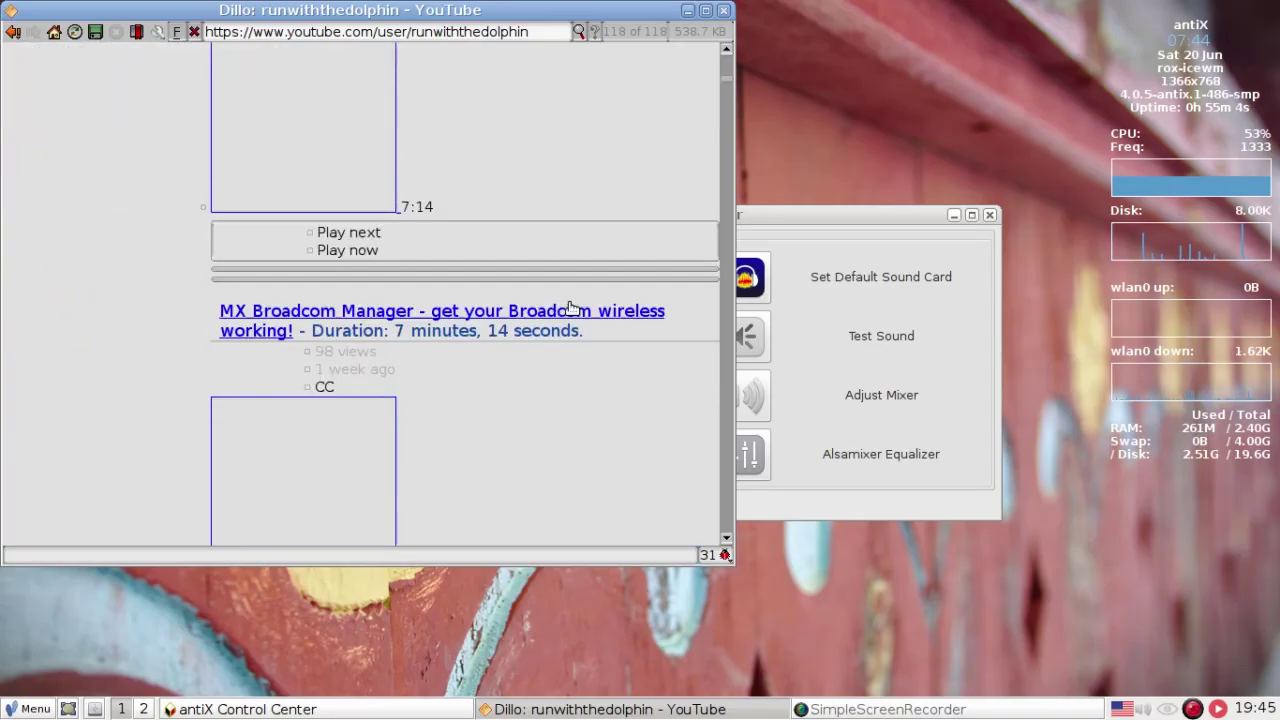
pyautogui.click(235, 313)
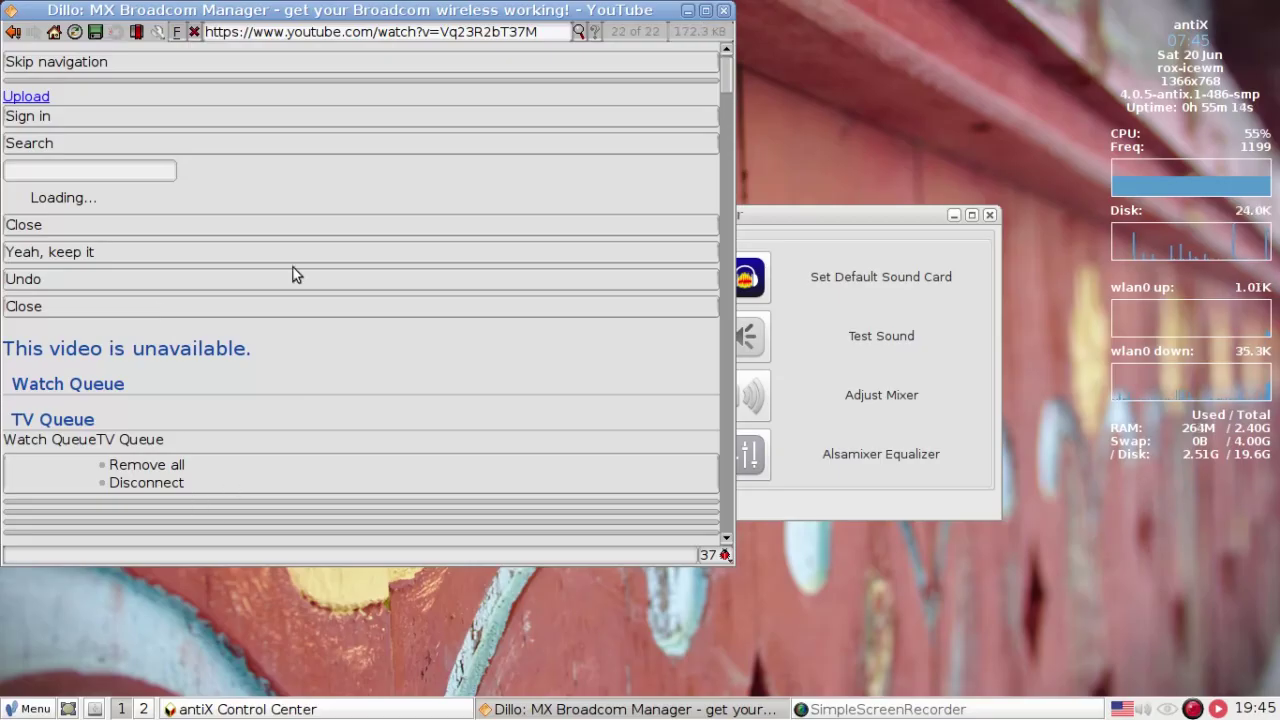
# - Highlight the video's URL in Dillo and play it through Streamlight at 144p
pyautogui.click(553, 33)
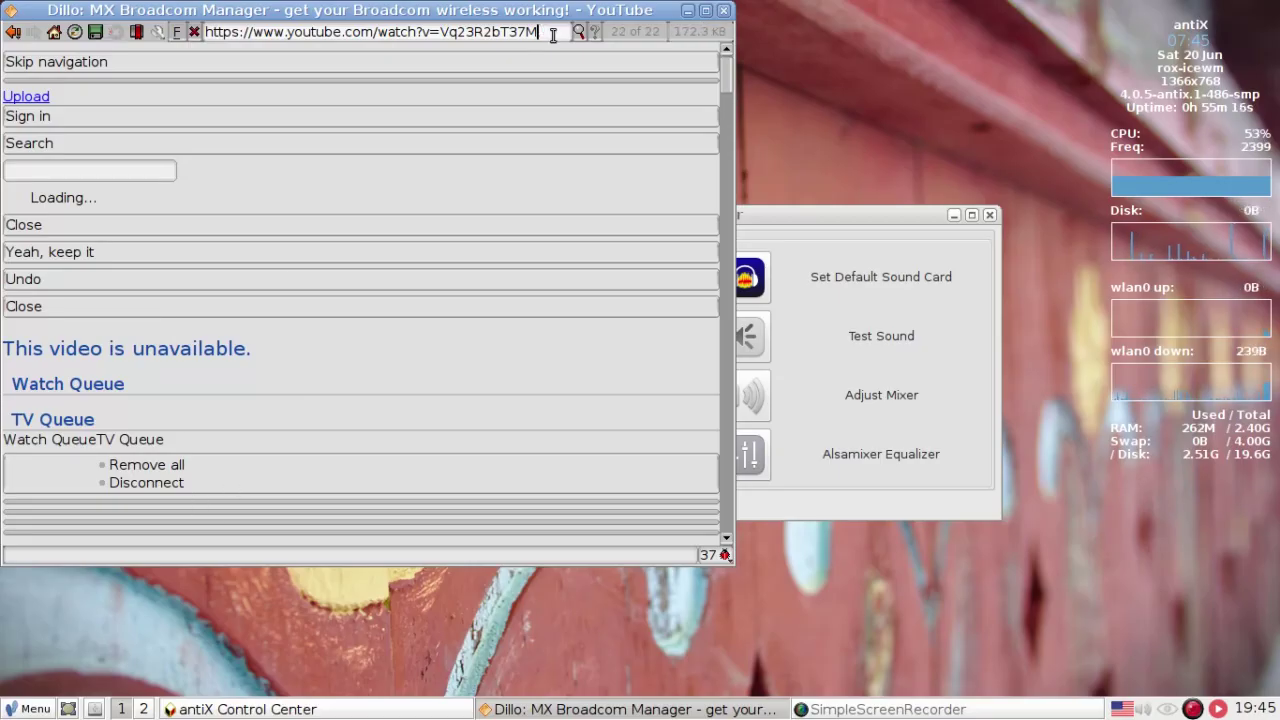
pyautogui.moveTo(552, 33); pyautogui.dragTo(133, 19)
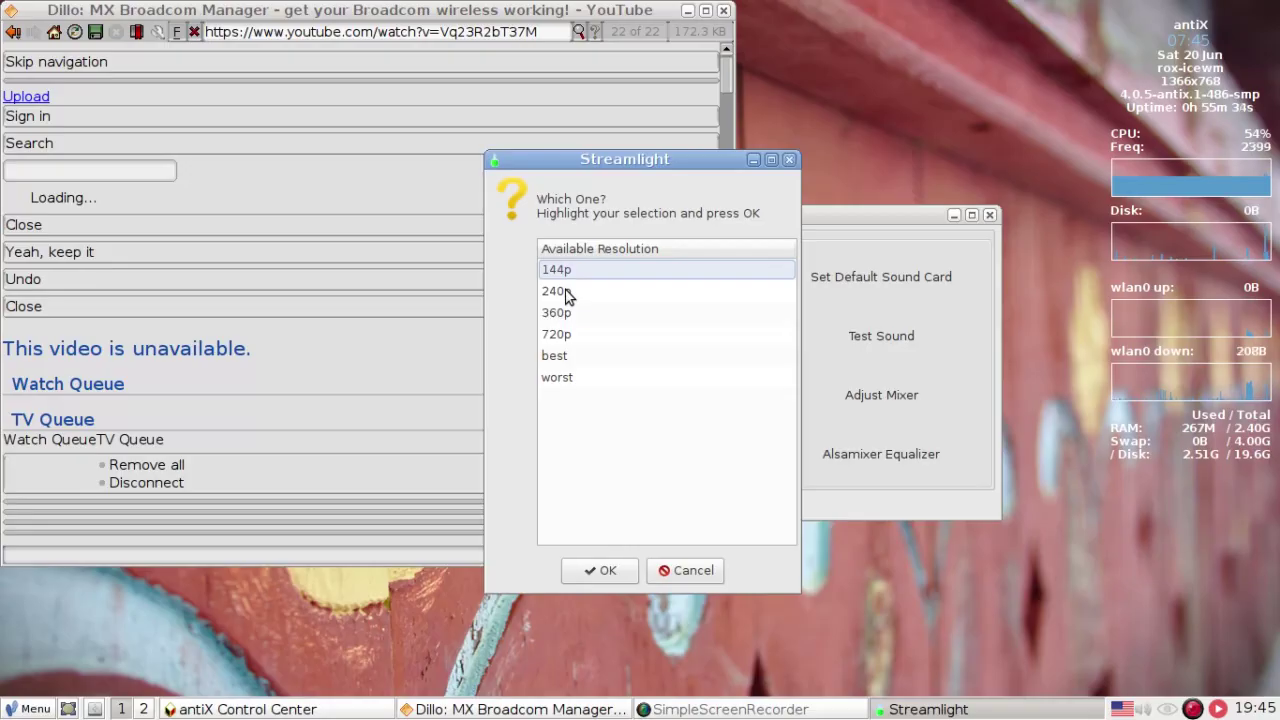
pyautogui.click(594, 569)
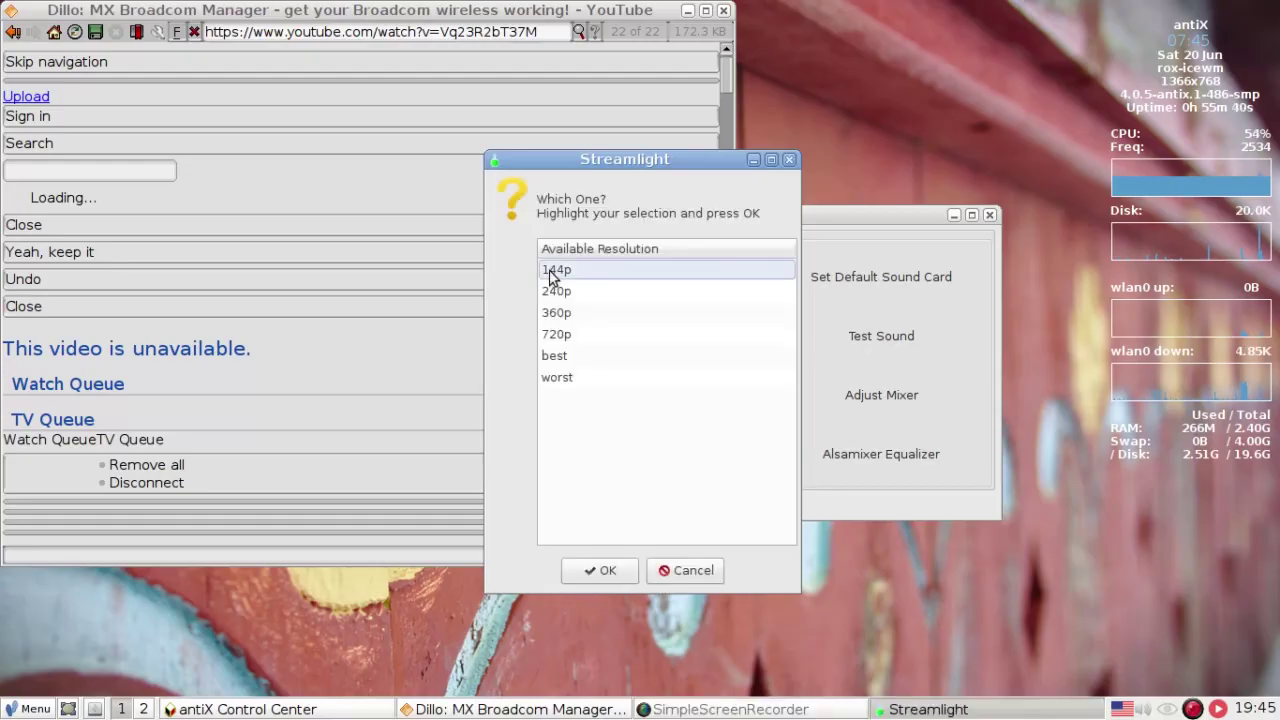
pyautogui.click(553, 277)
pyautogui.click(597, 578)
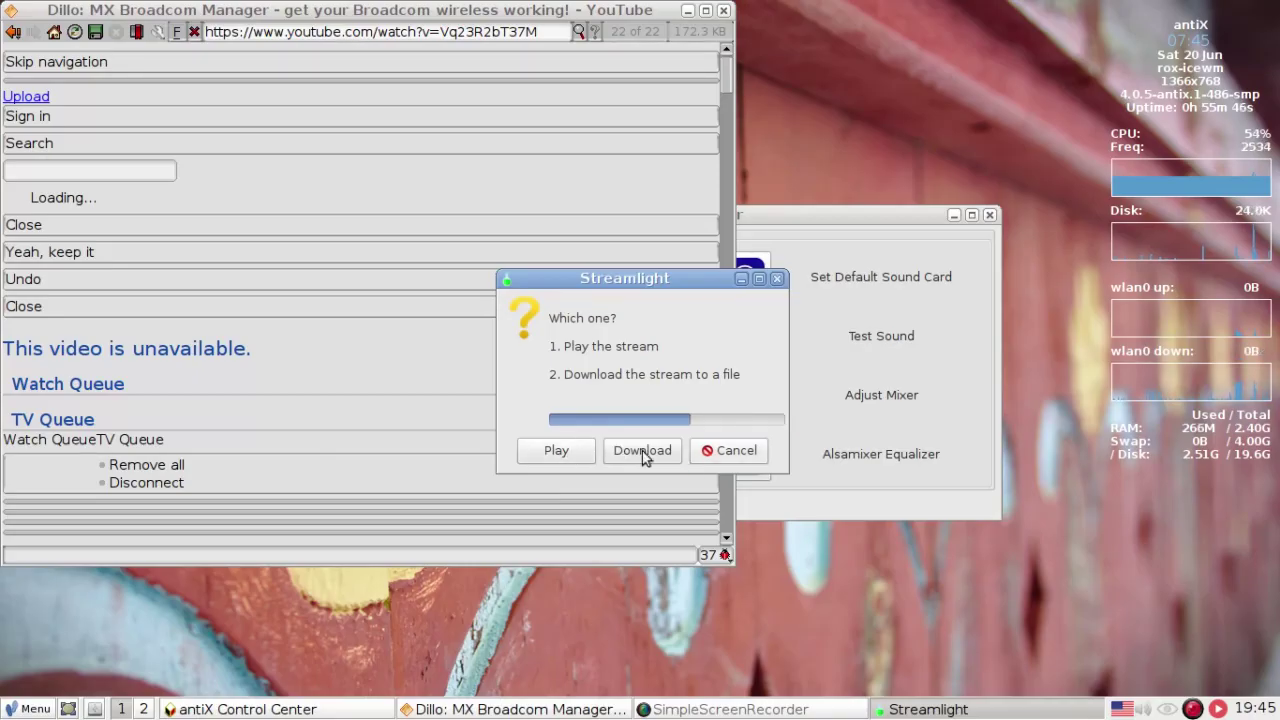
pyautogui.click(578, 451)
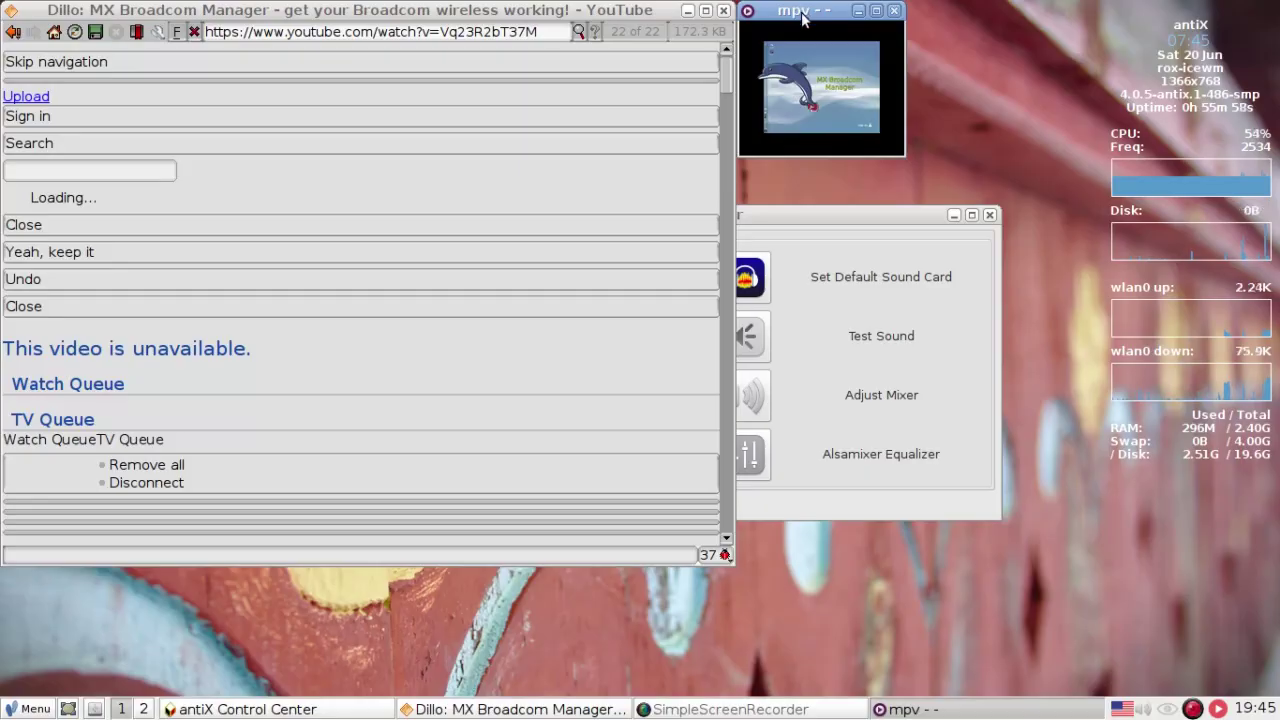
# - Move the mpv video window down and left, then close it
pyautogui.moveTo(803, 18); pyautogui.dragTo(709, 113)
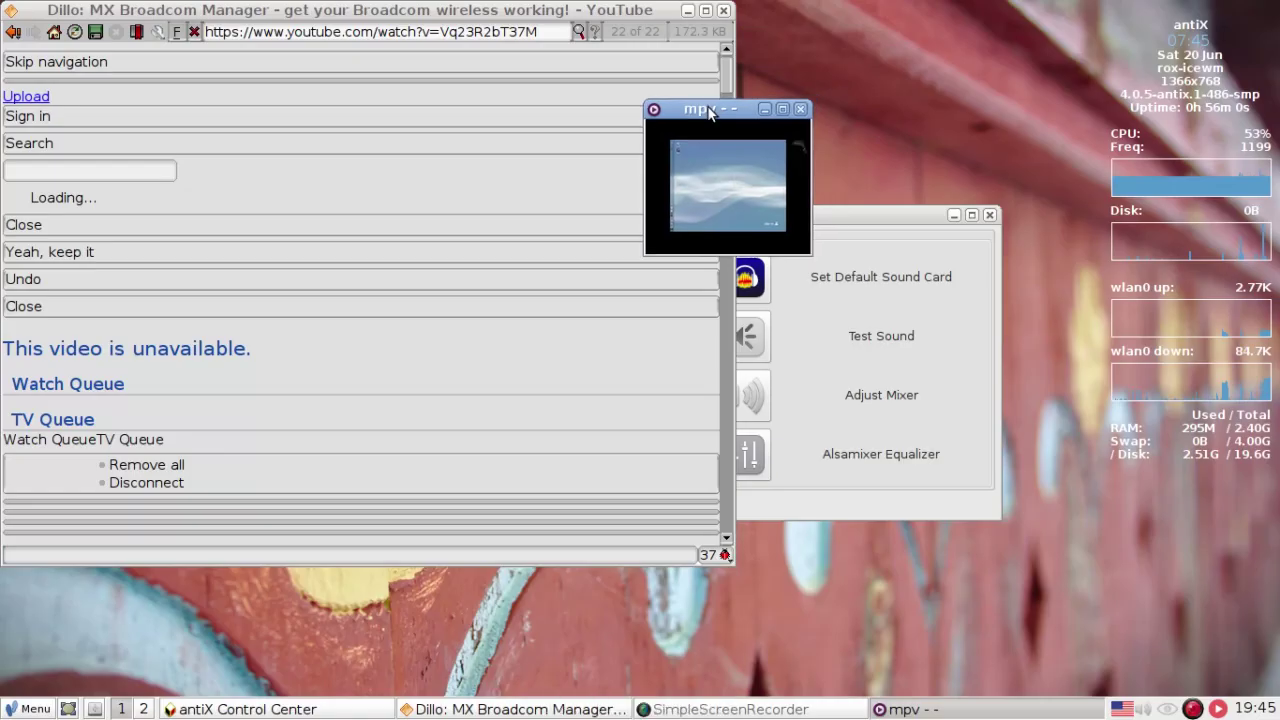
pyautogui.click(801, 110)
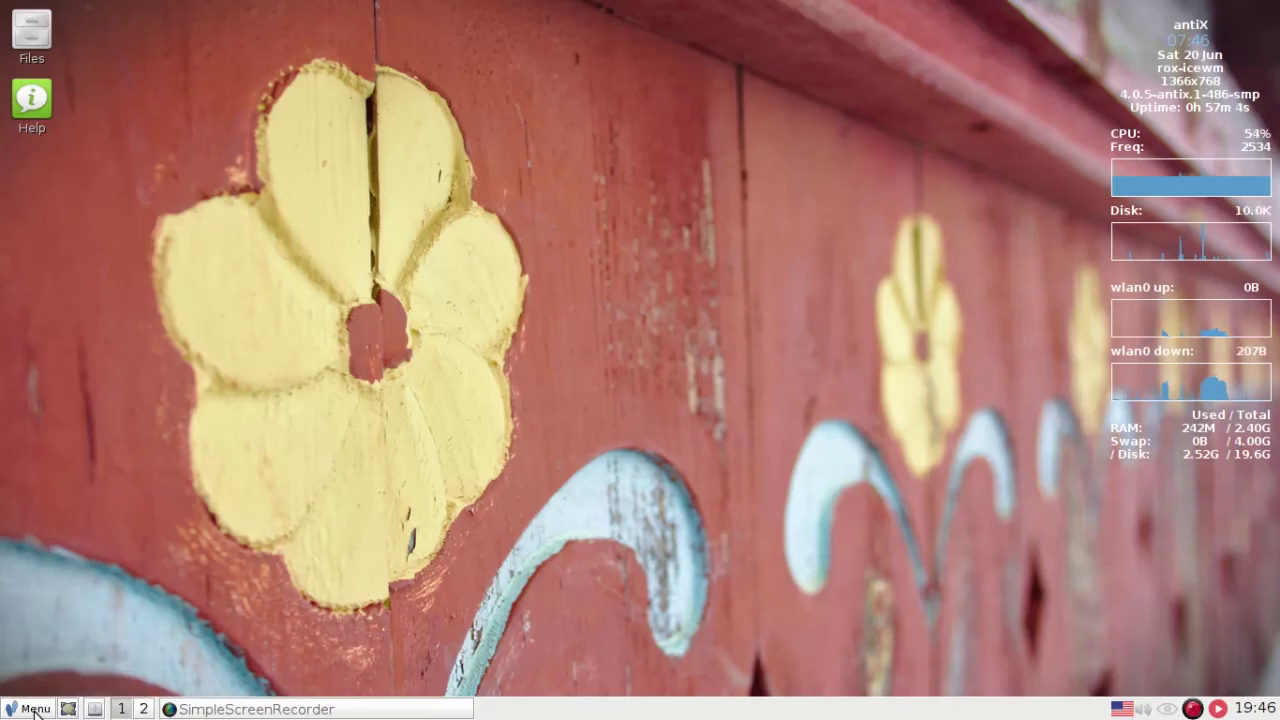
# - Open and dismiss the main menu, then open and dismiss the search bar's search-engine list
pyautogui.click(35, 709)
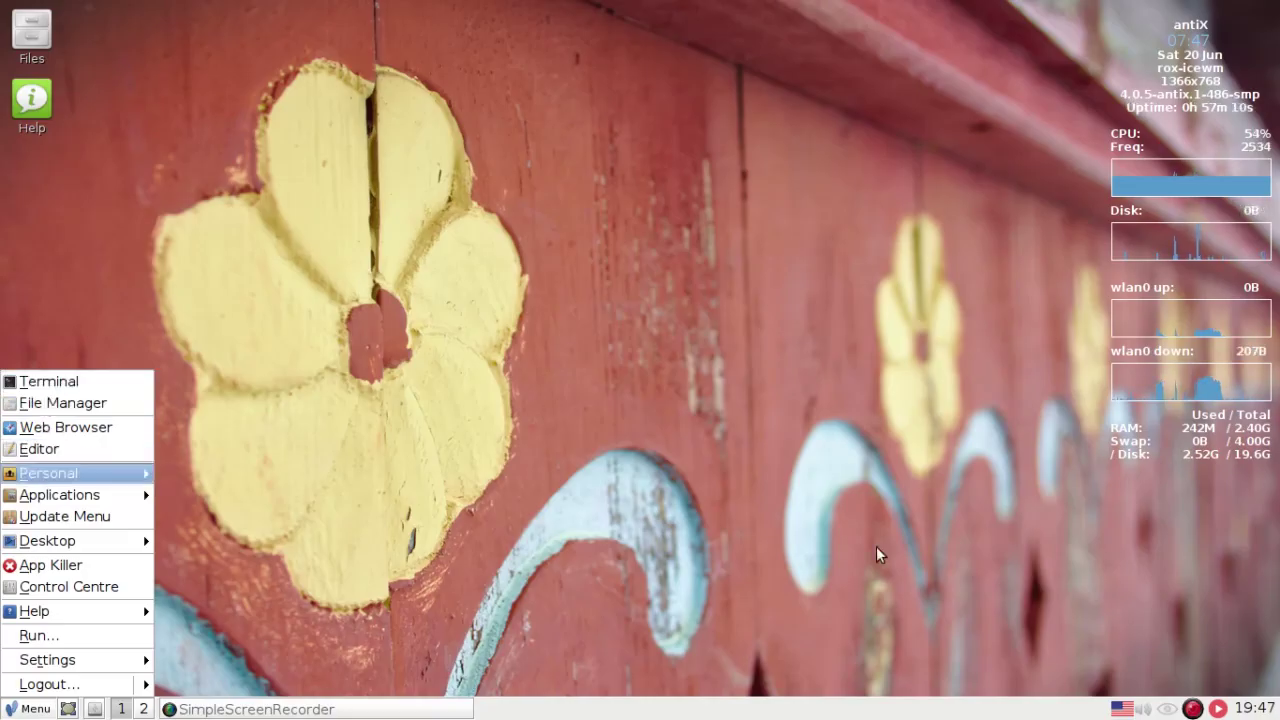
pyautogui.click(1148, 665)
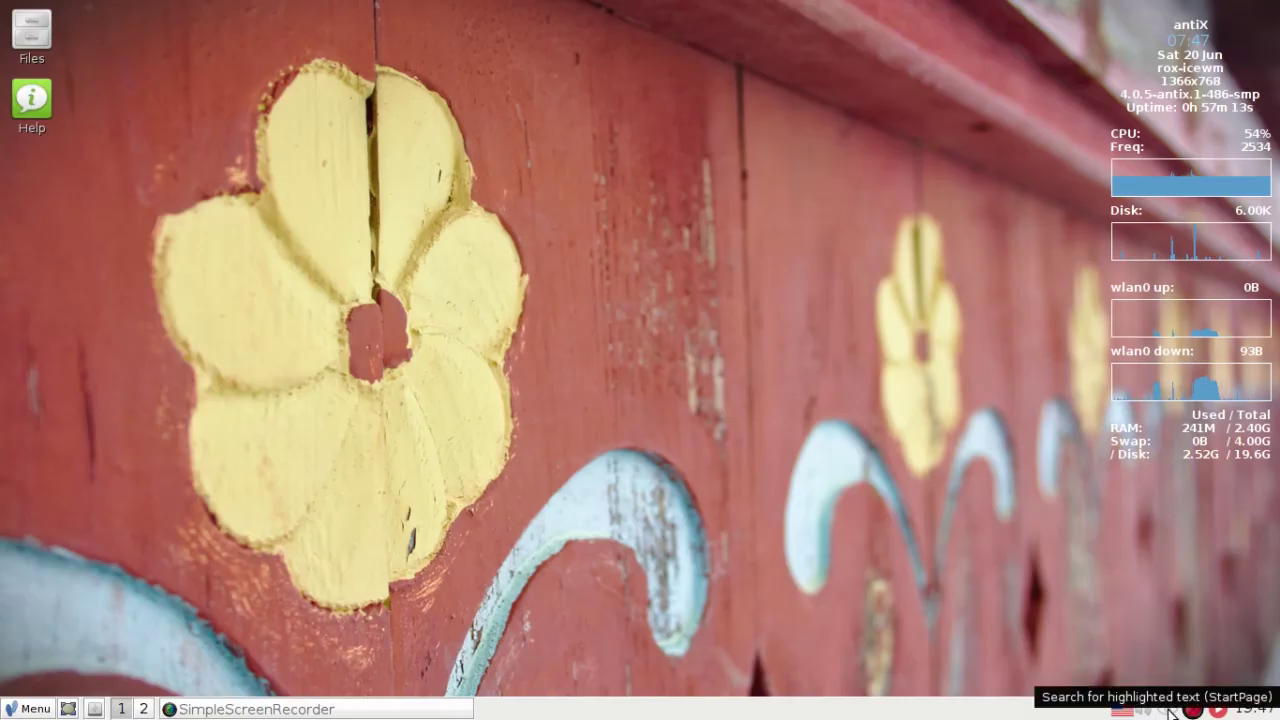
pyautogui.rightClick(1168, 710)
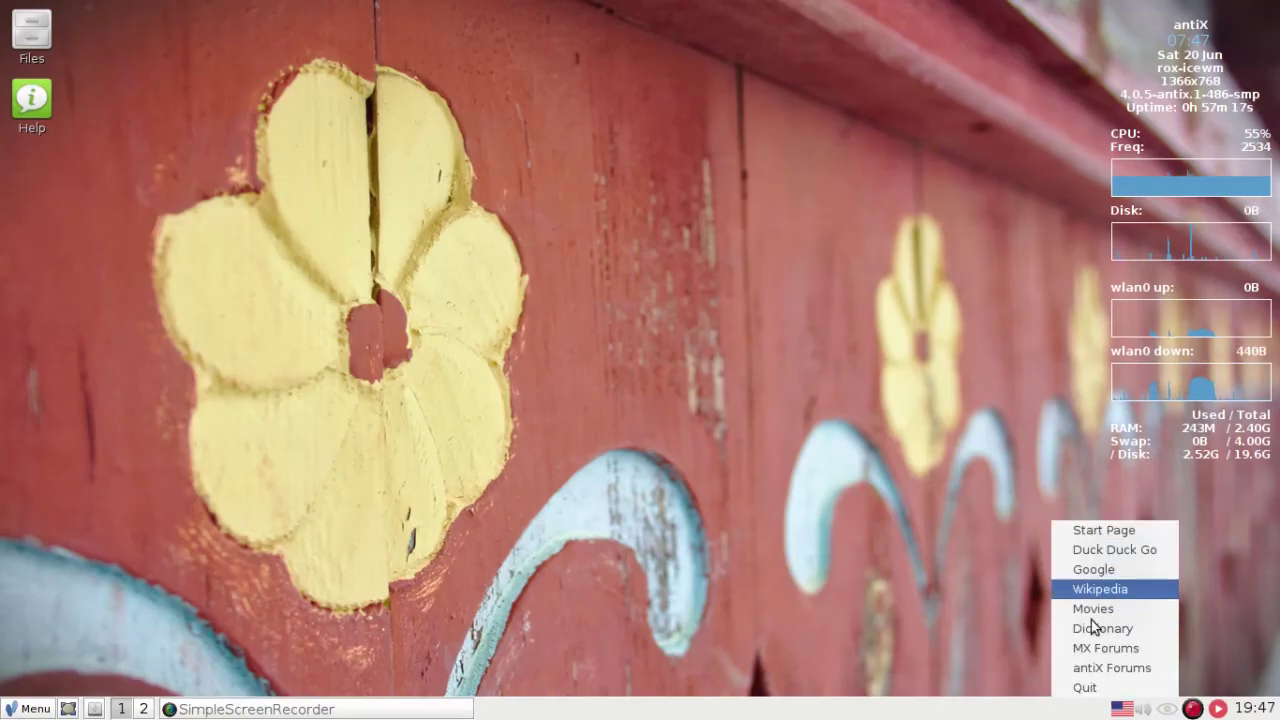
pyautogui.press('Down')
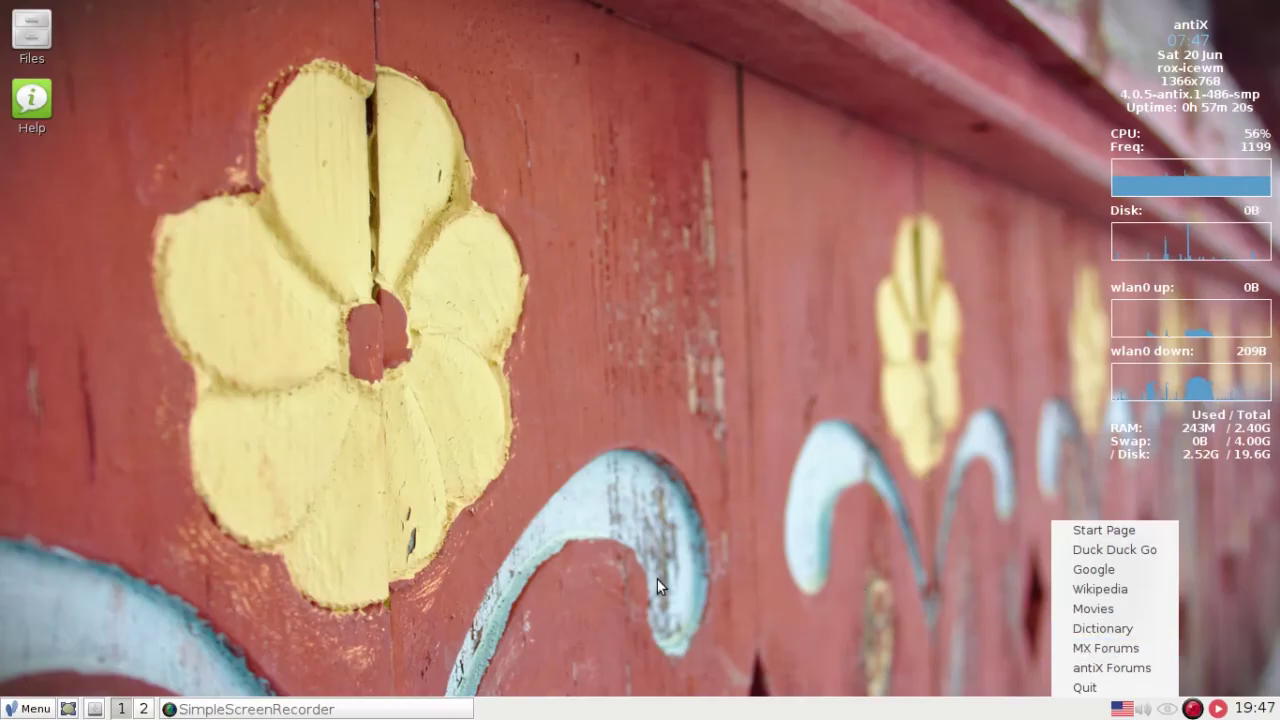
pyautogui.click(657, 578)
pyautogui.click(33, 708)
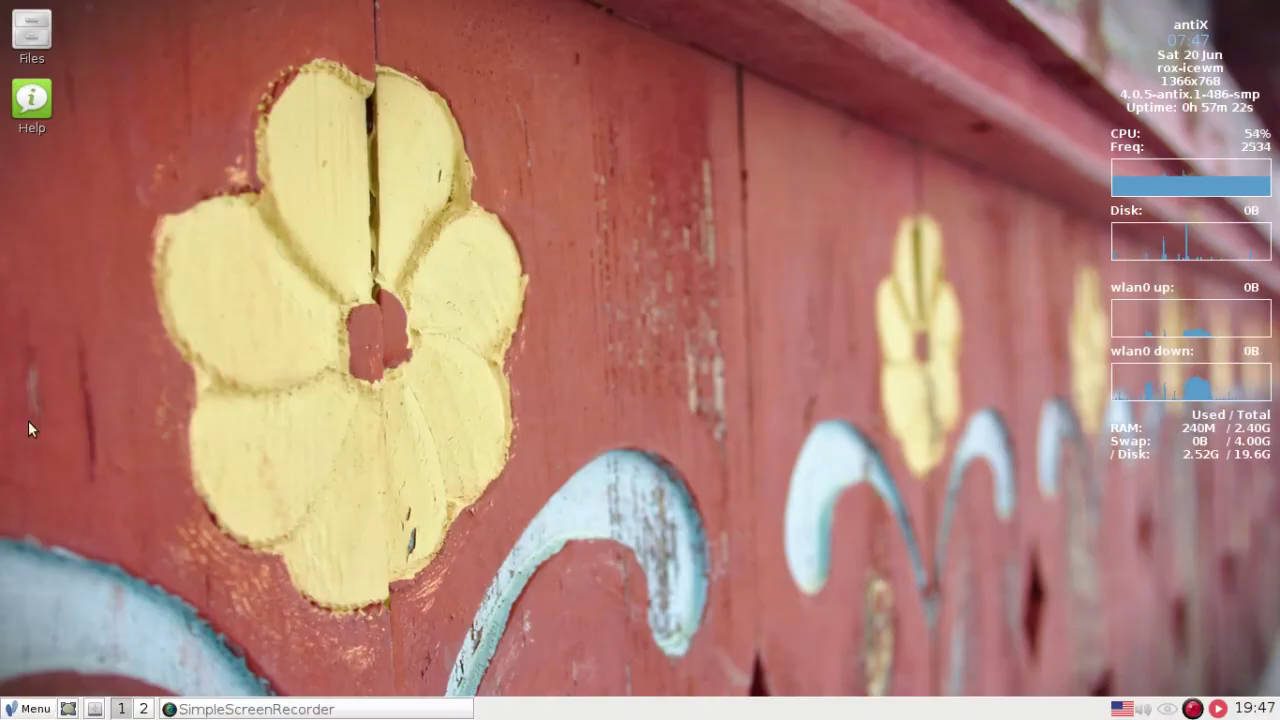
pyautogui.click(37, 450)
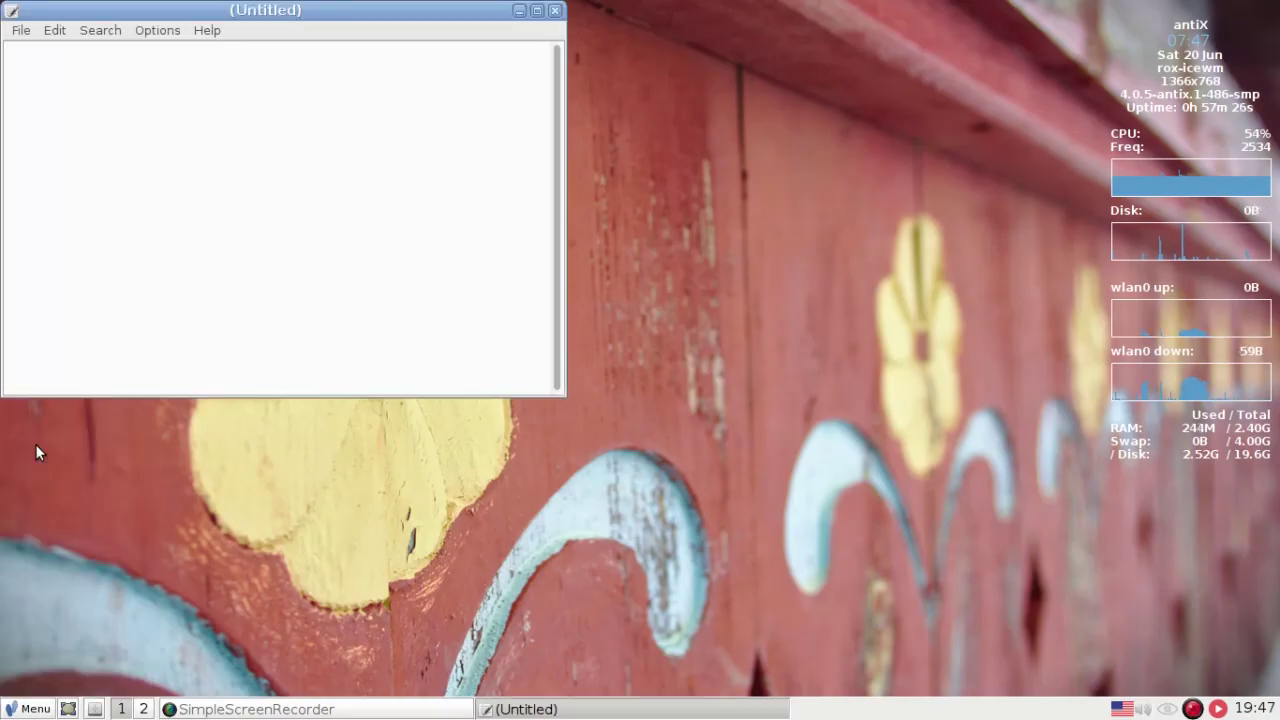
pyautogui.write('crackr')
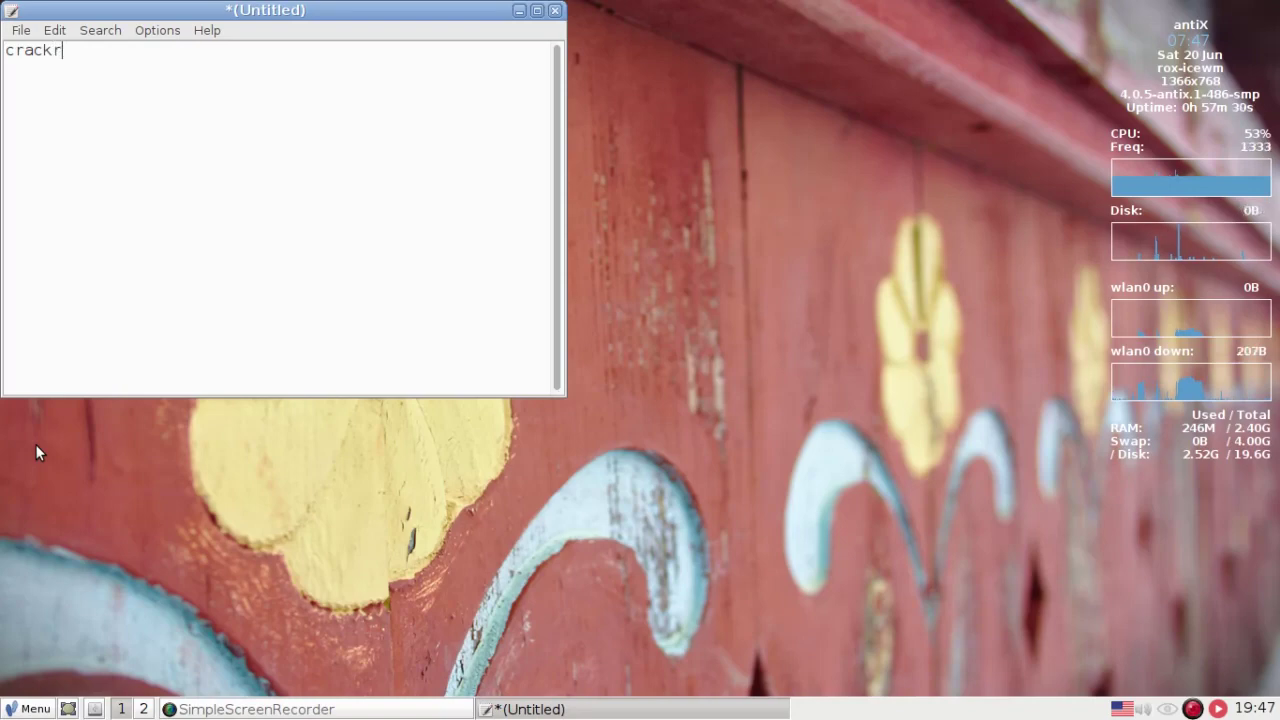
pyautogui.press('BackSpace')
pyautogui.write('er')
pyautogui.moveTo(77, 49); pyautogui.dragTo(4, 50)
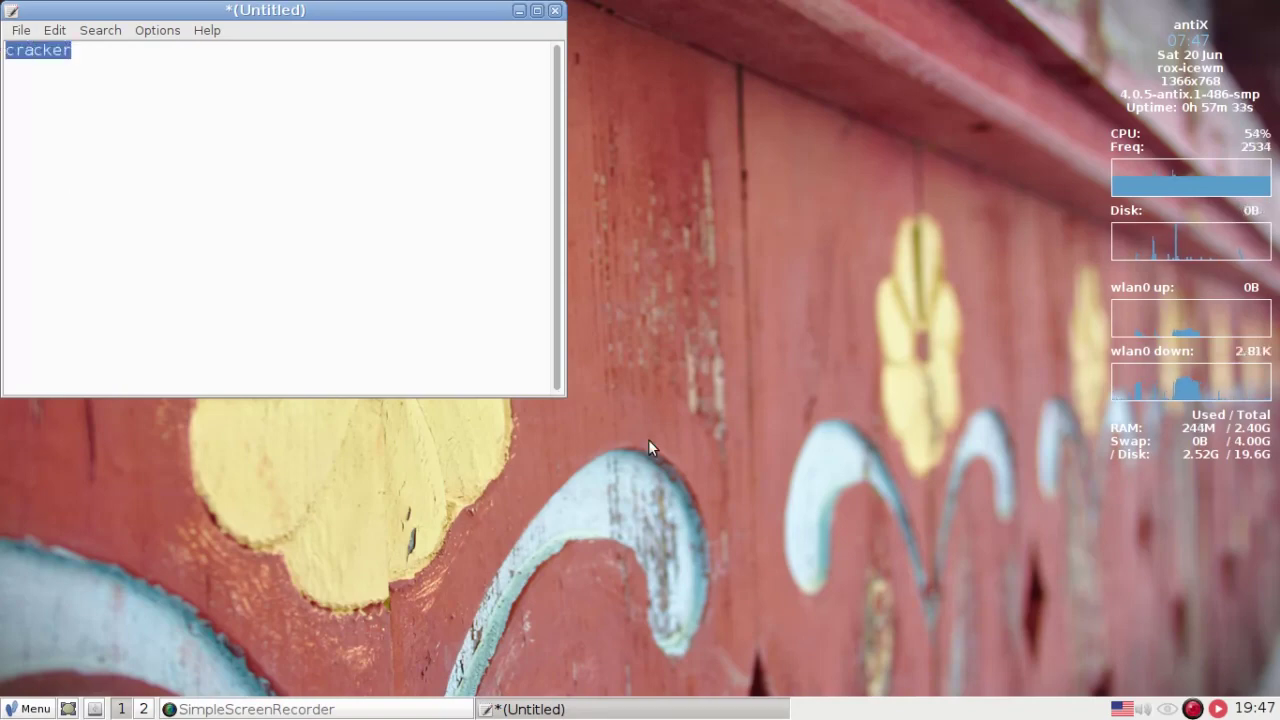
pyautogui.click(1168, 709)
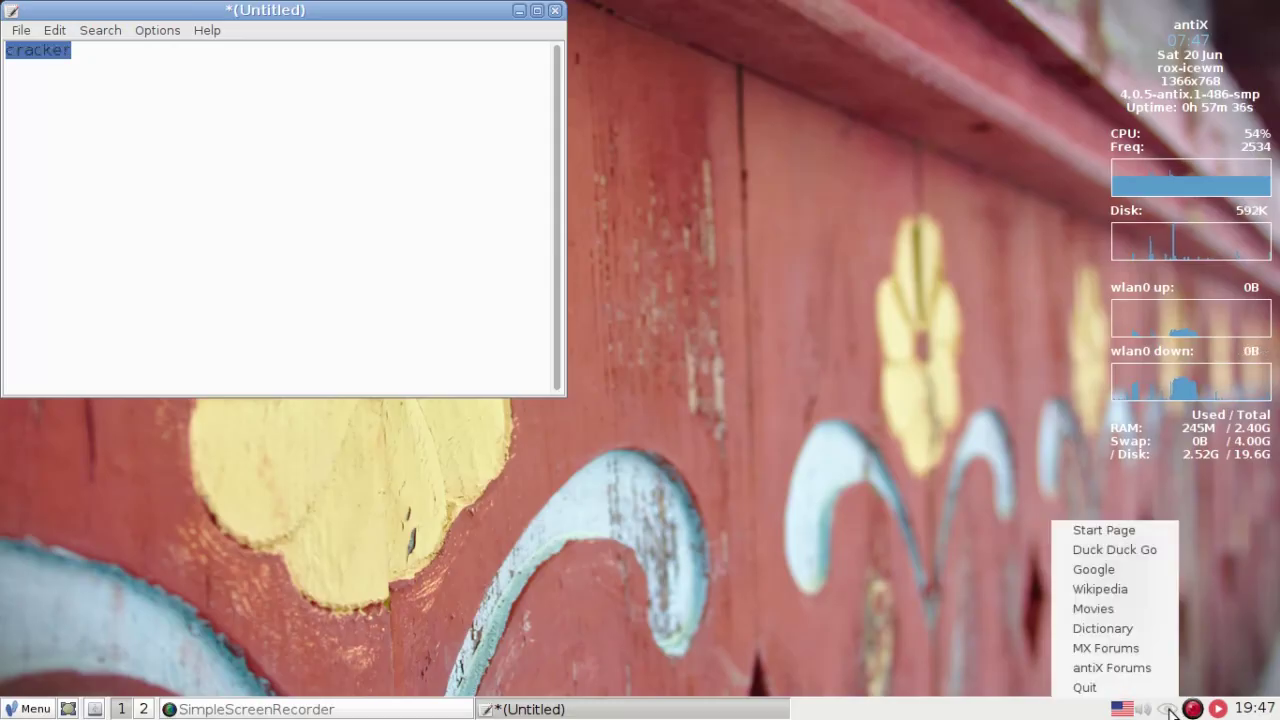
pyautogui.click(1116, 566)
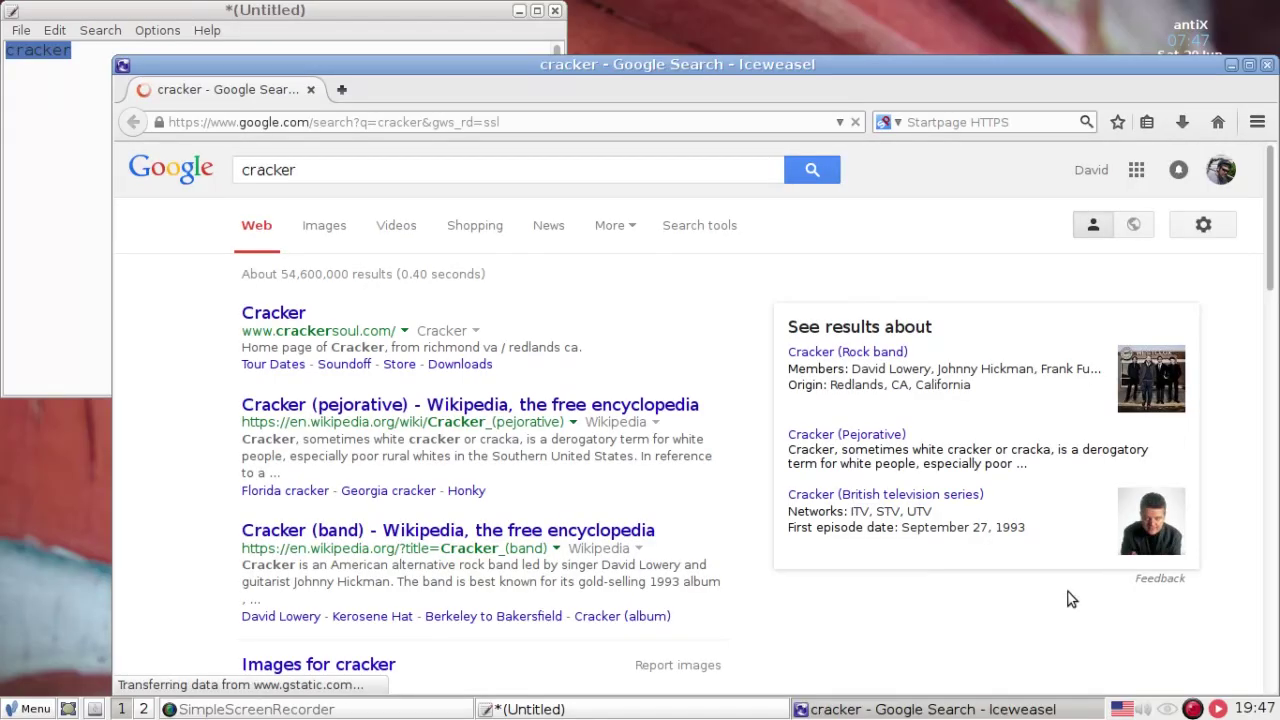
pyautogui.hotkey('alt', 'F4')
pyautogui.hotkey('alt', 'F4')
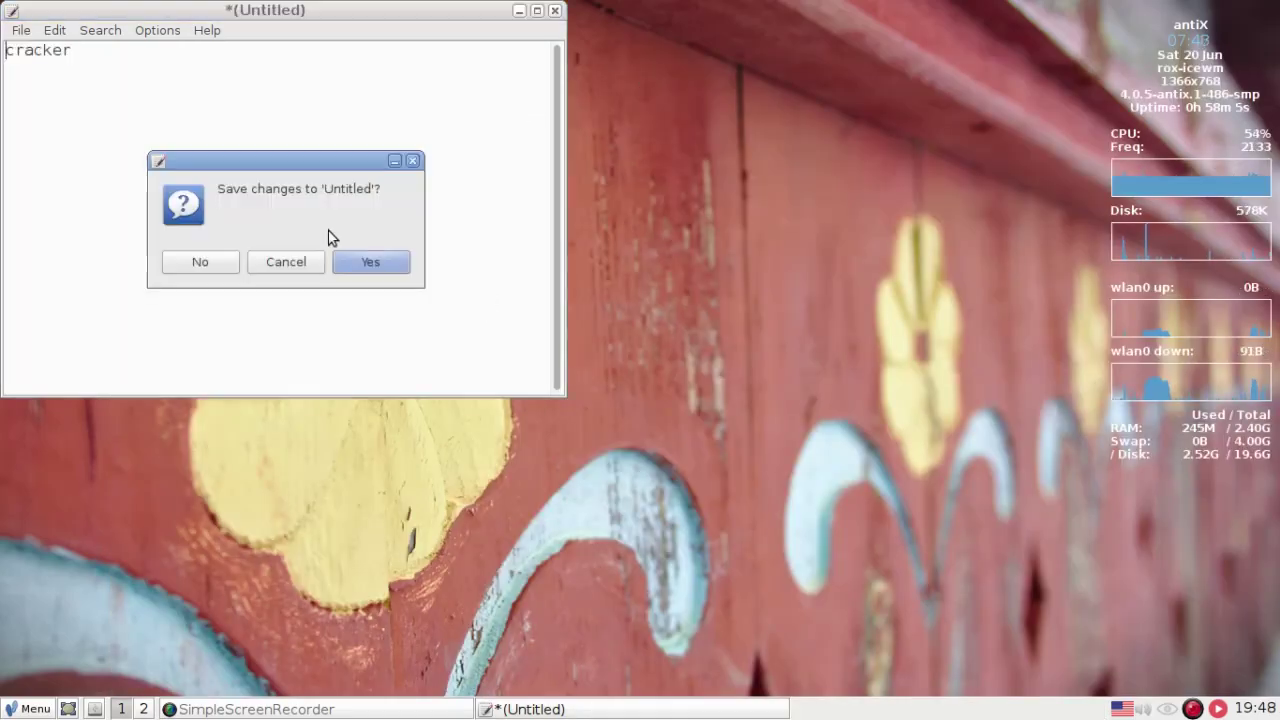
pyautogui.click(196, 264)
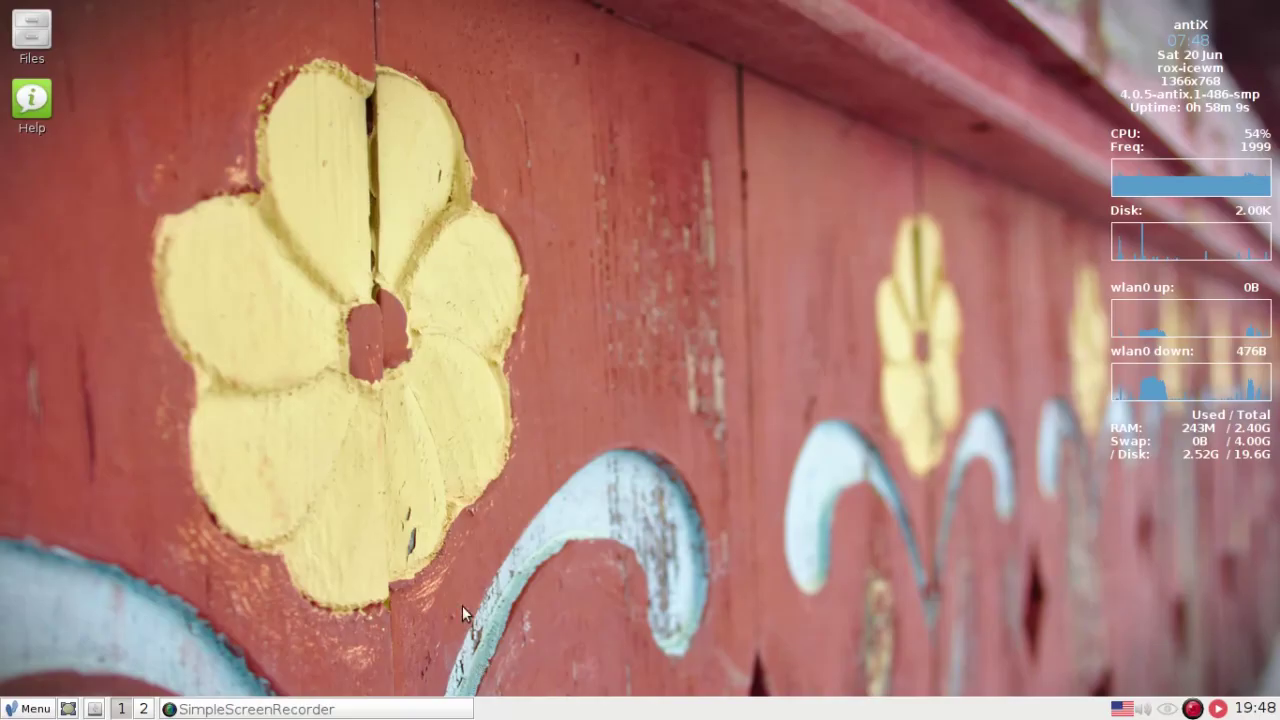
# - Launch the ROX-Filer file manager and the Leafpad text editor from the main menu
pyautogui.click(33, 711)
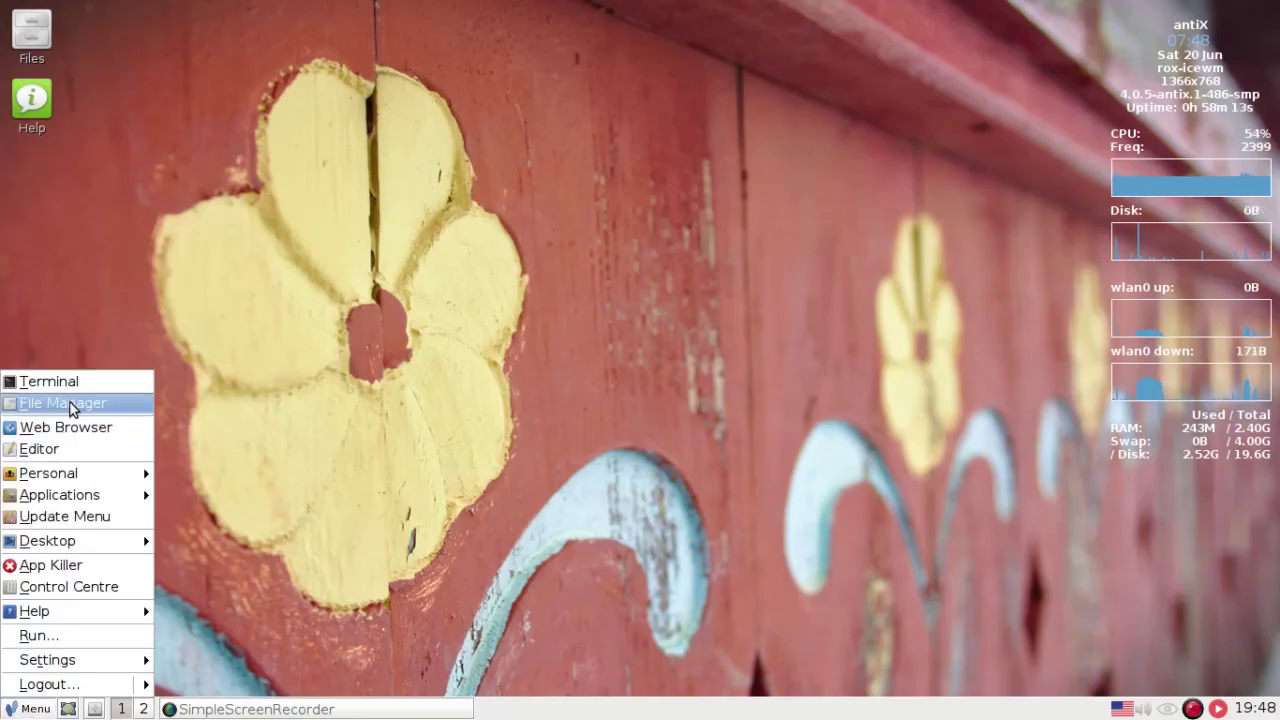
pyautogui.click(70, 403)
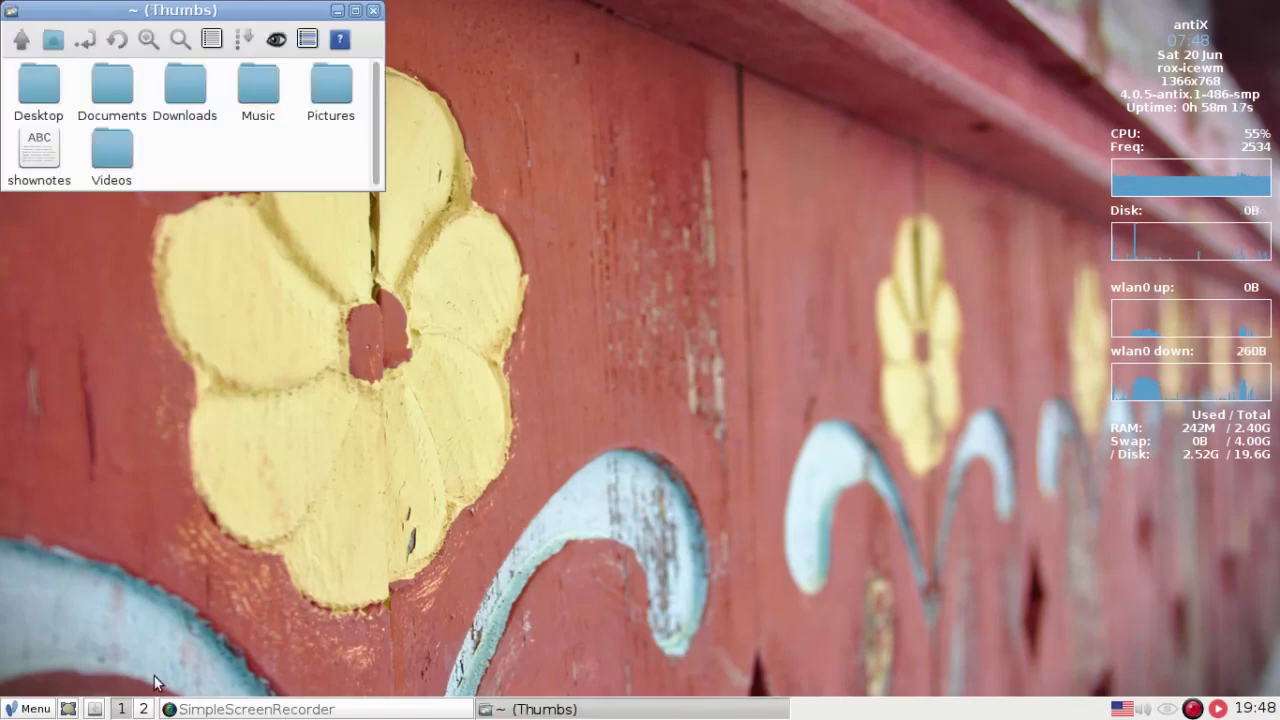
pyautogui.hotkey('ctrl', 'Escape')
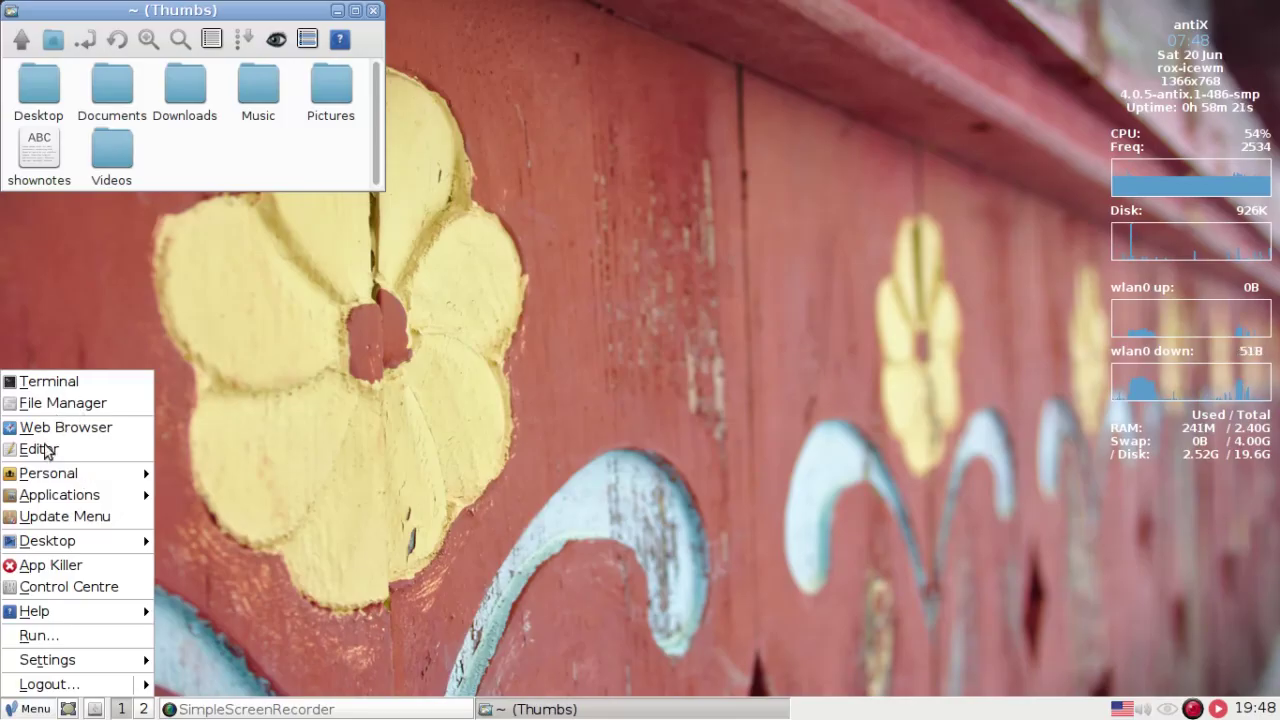
pyautogui.click(41, 447)
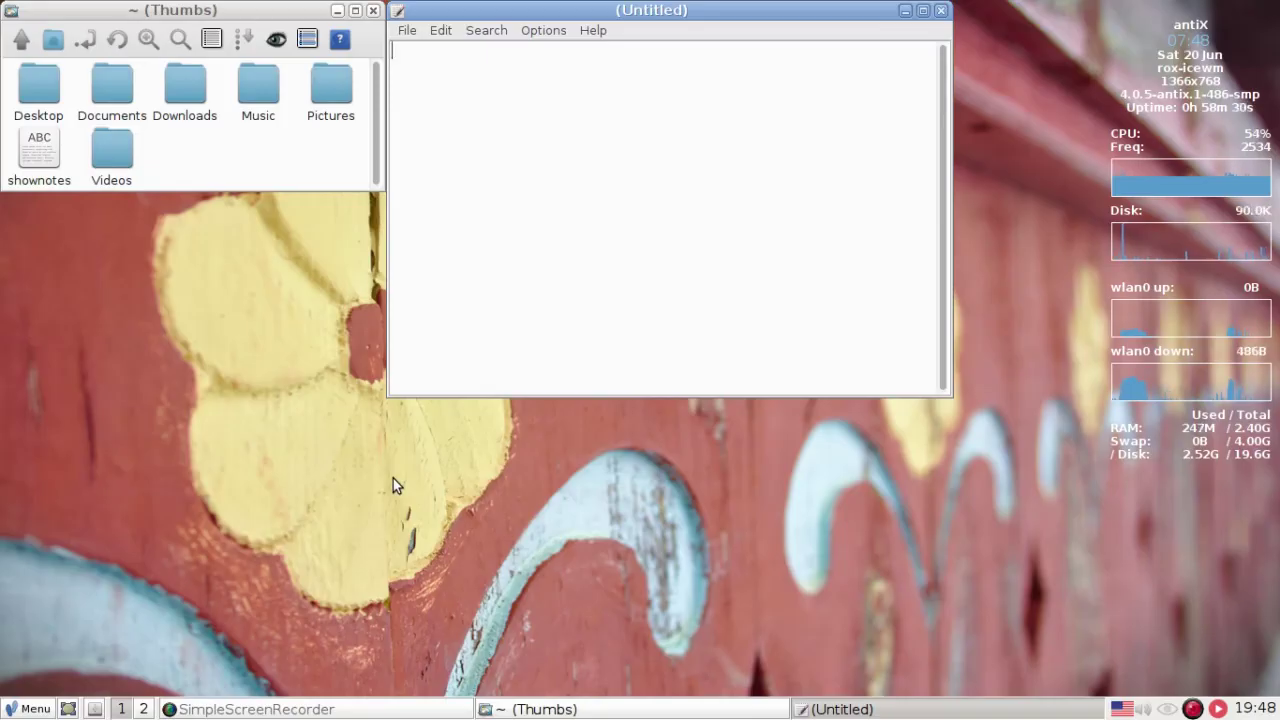
# - Snap the editor to the left, right, top and bottom halves, then move and resize it
pyautogui.press('super+Left')
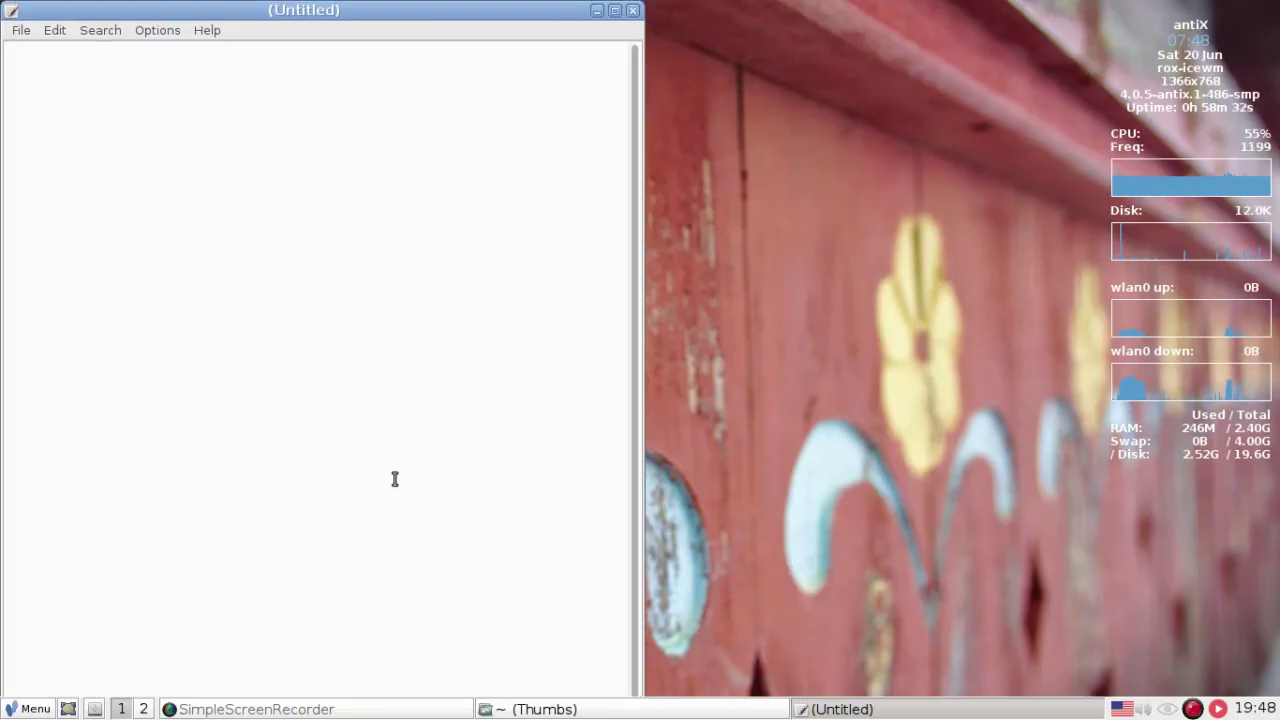
pyautogui.press('super+Right')
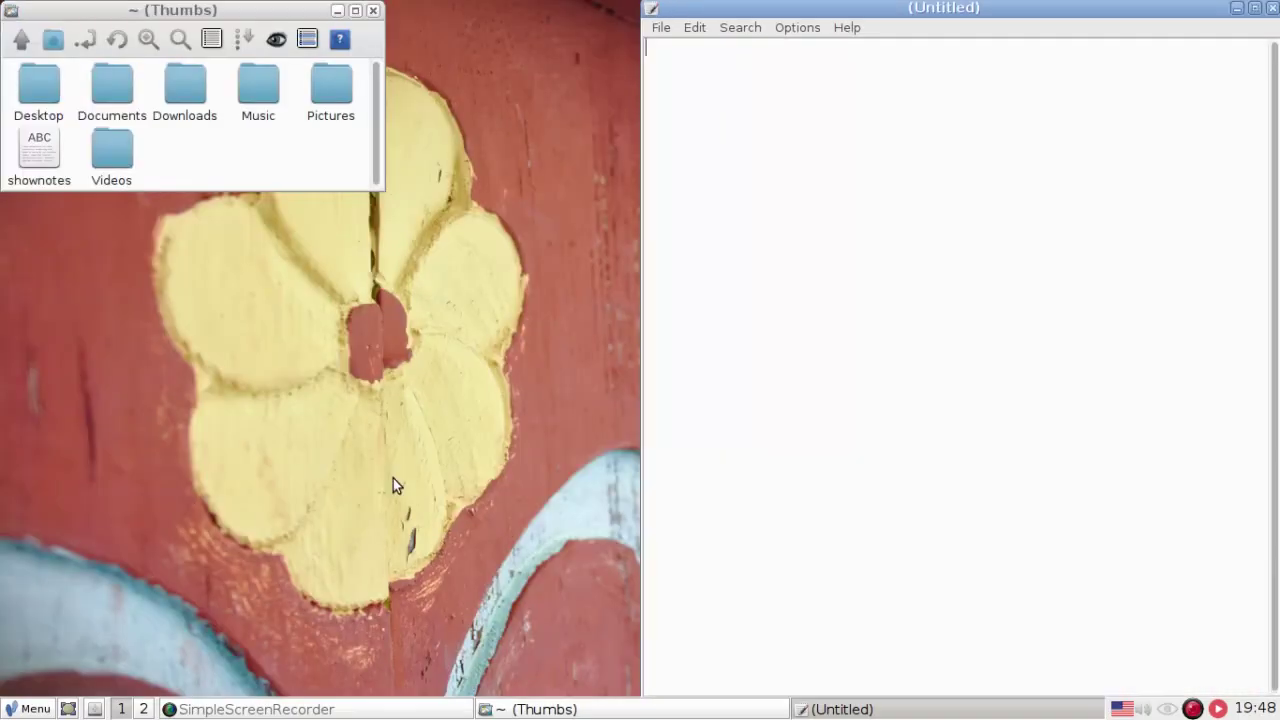
pyautogui.press('super+Up')
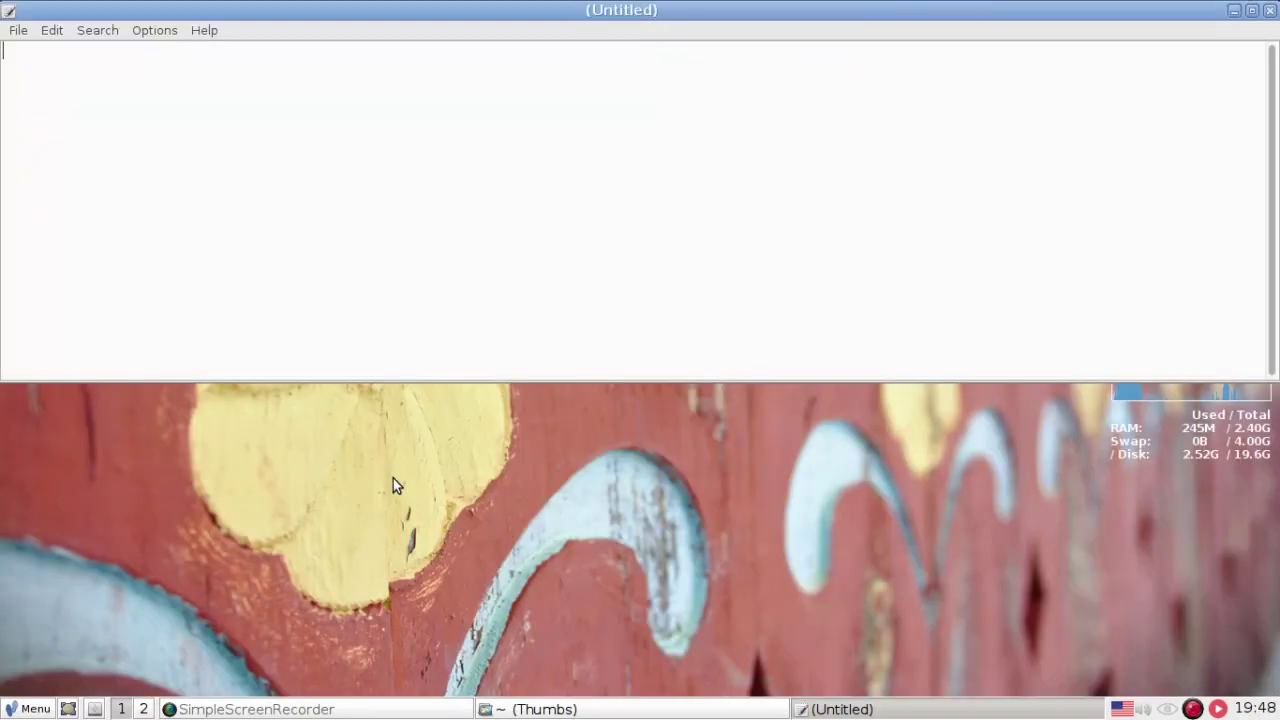
pyautogui.press('super+Down')
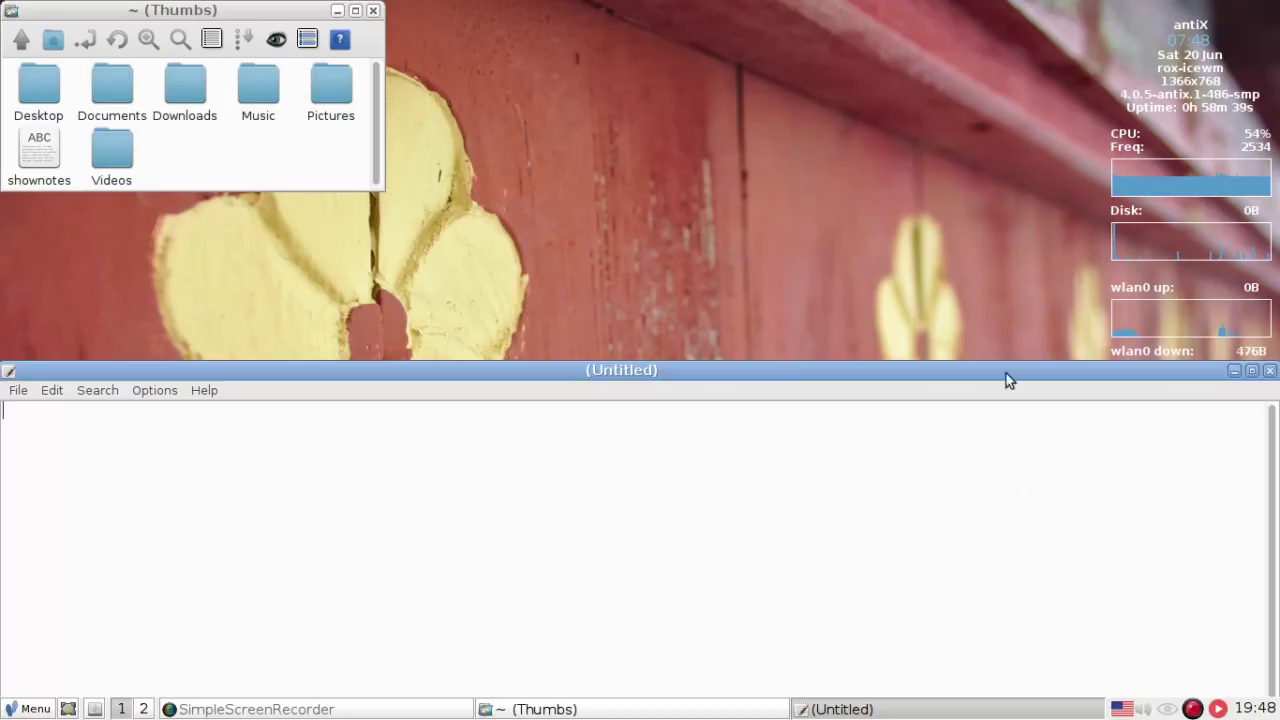
pyautogui.moveTo(1006, 373); pyautogui.dragTo(983, 274)
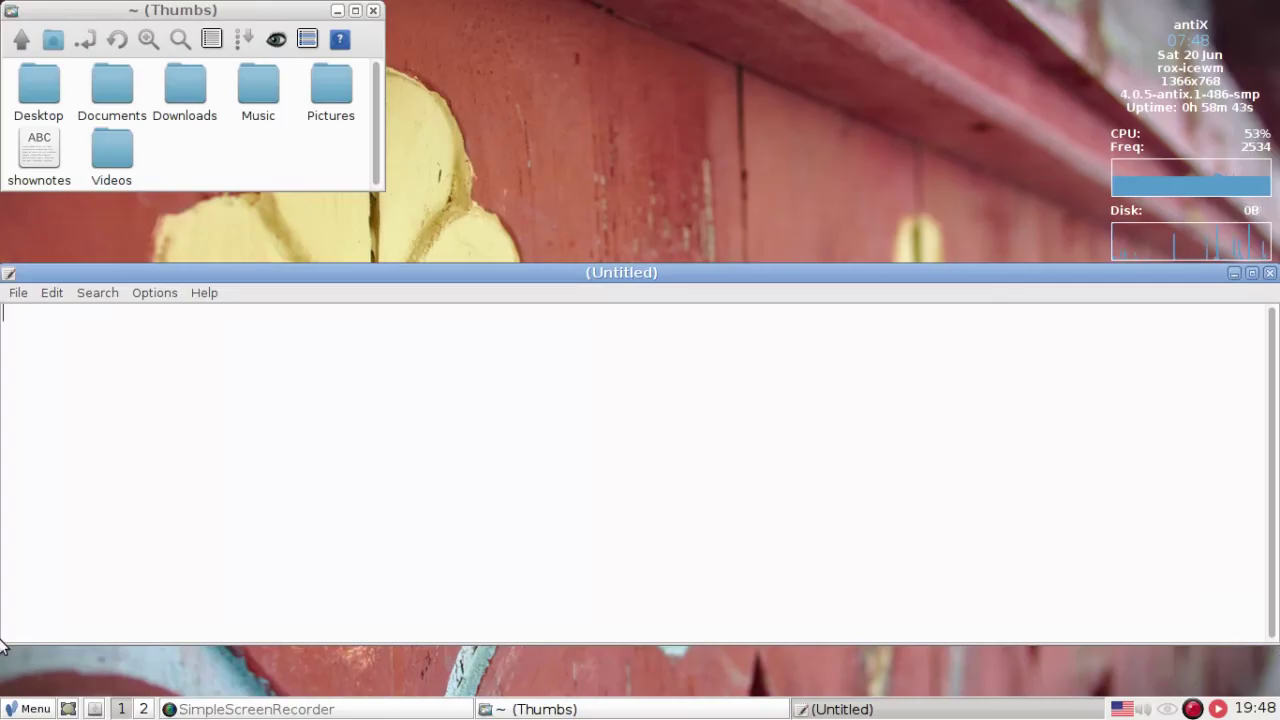
pyautogui.moveTo(191, 571); pyautogui.dragTo(705, 600)
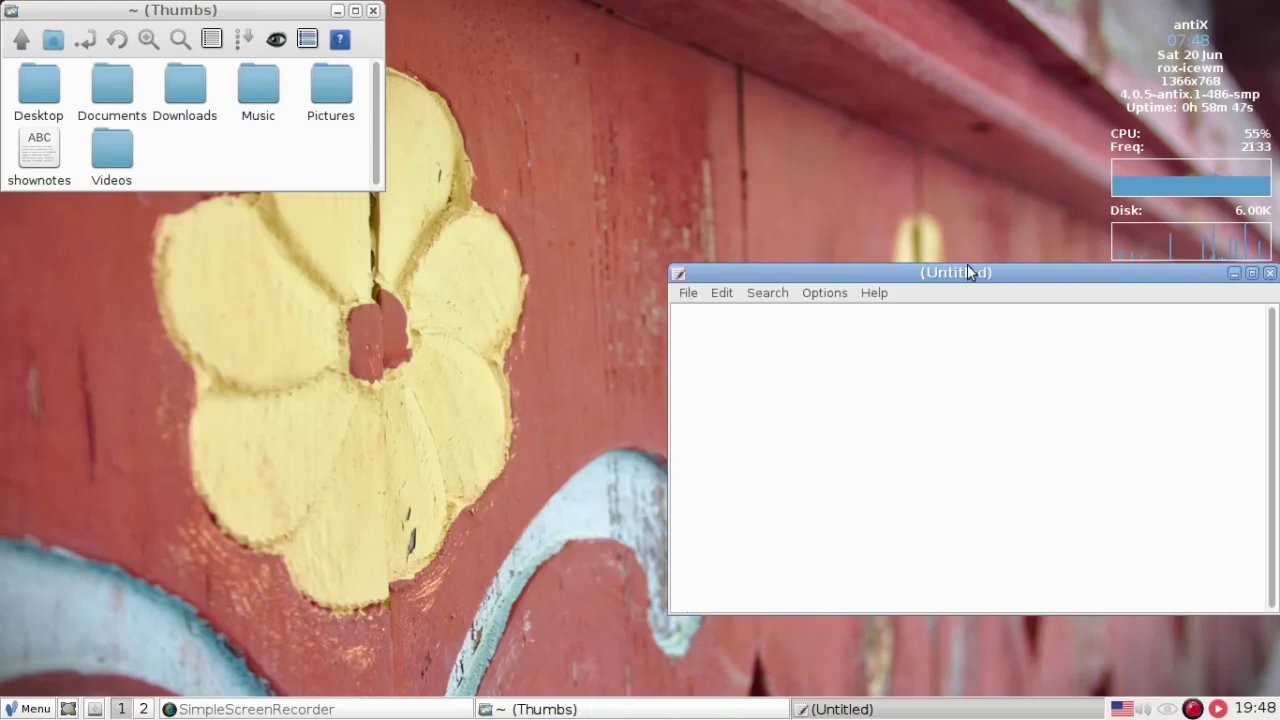
pyautogui.moveTo(967, 264); pyautogui.dragTo(687, 140)
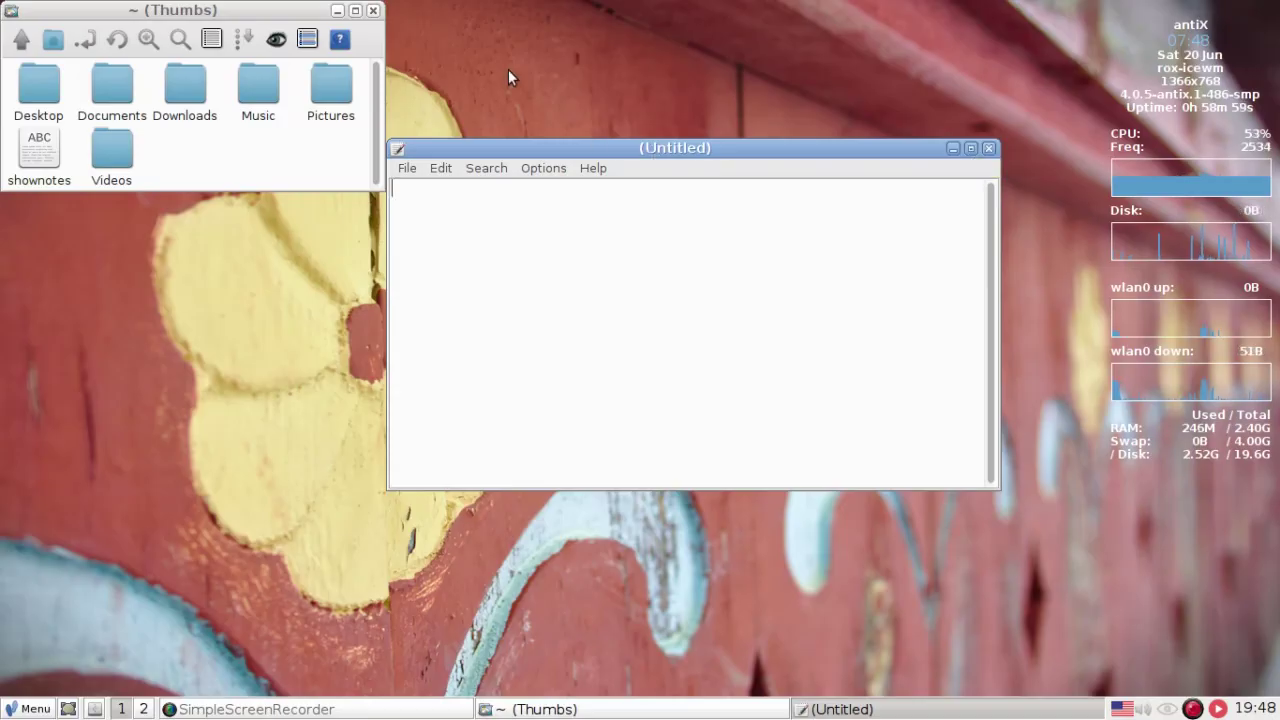
# - Tile the editor right and the file manager left, then close the file manager
pyautogui.press('super+Right')
pyautogui.keyDown('shift'); pyautogui.doubleClick(203, 8); pyautogui.keyUp('shift')
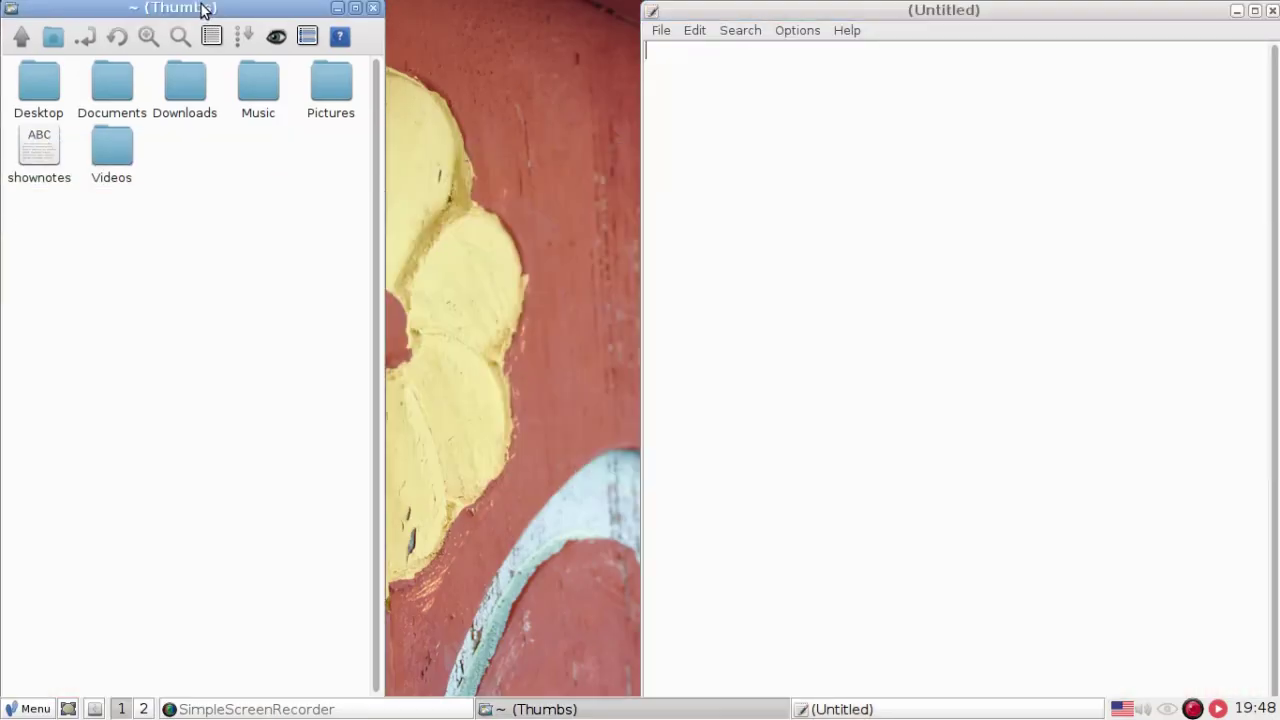
pyautogui.press('super+Left')
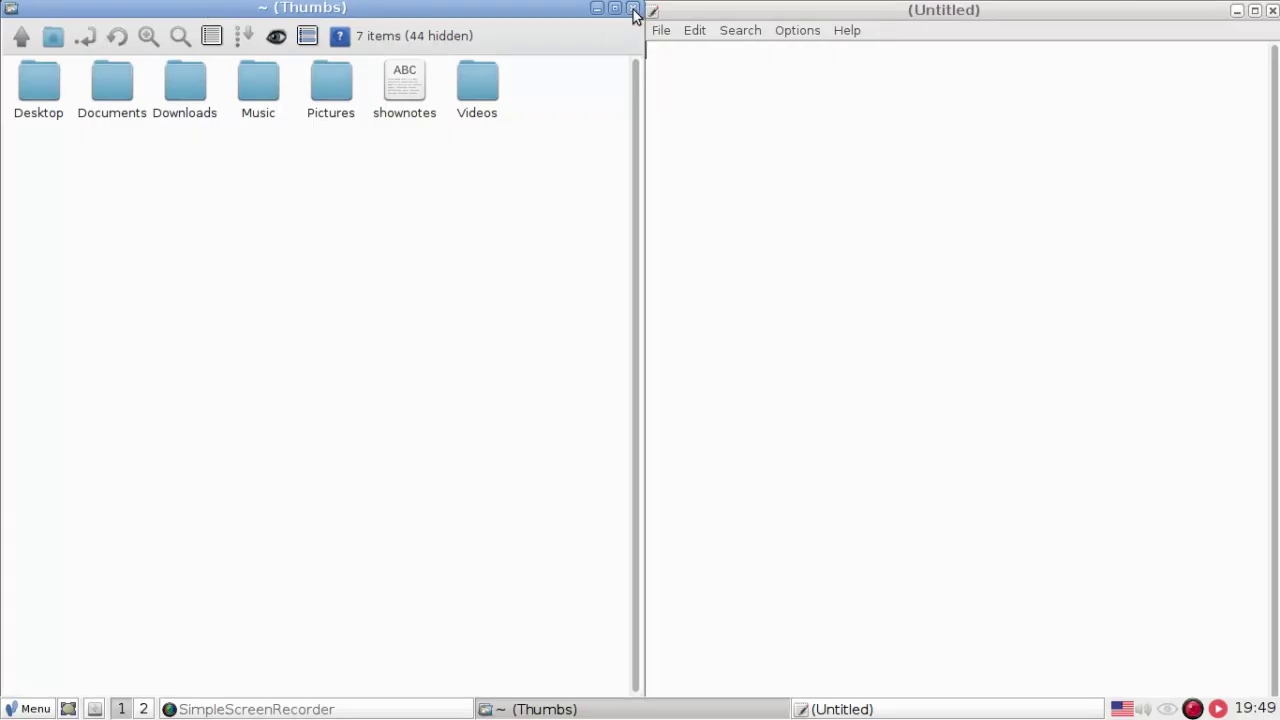
pyautogui.click(632, 9)
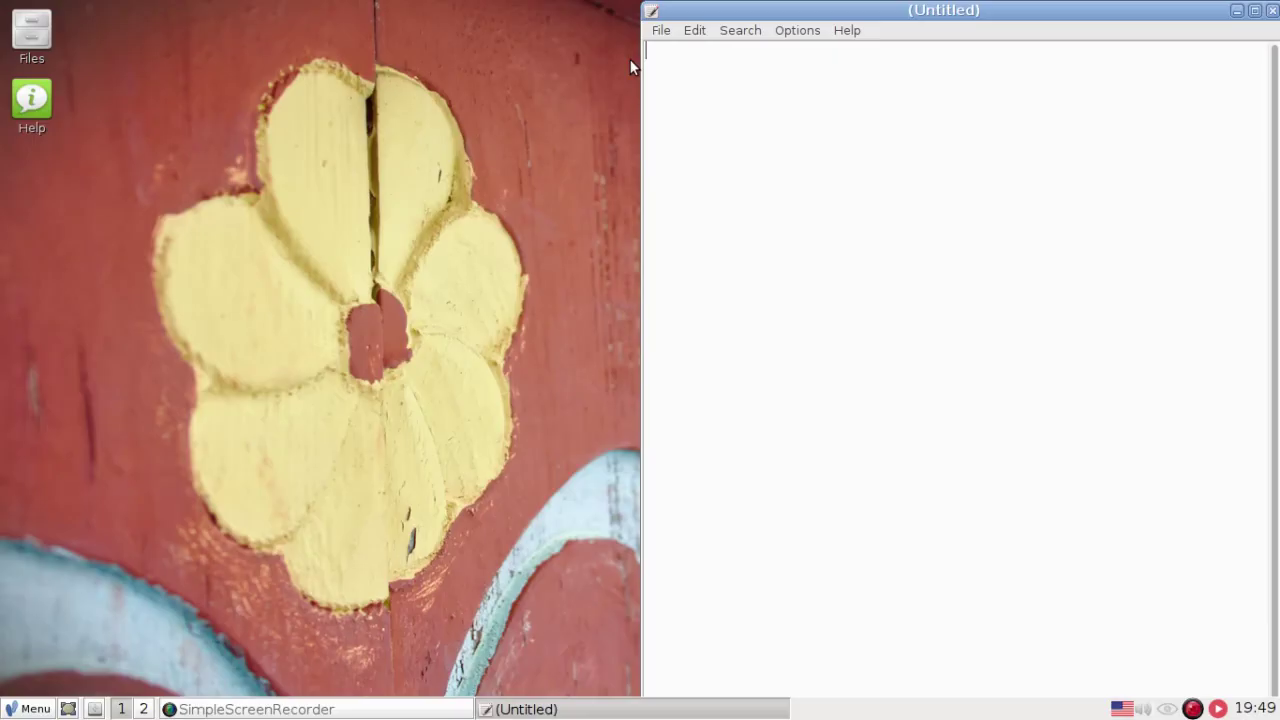
# - Close Leafpad, then view the window managers under Menu > Desktop > Other Desktops and dismiss the menu
pyautogui.click(1273, 11)
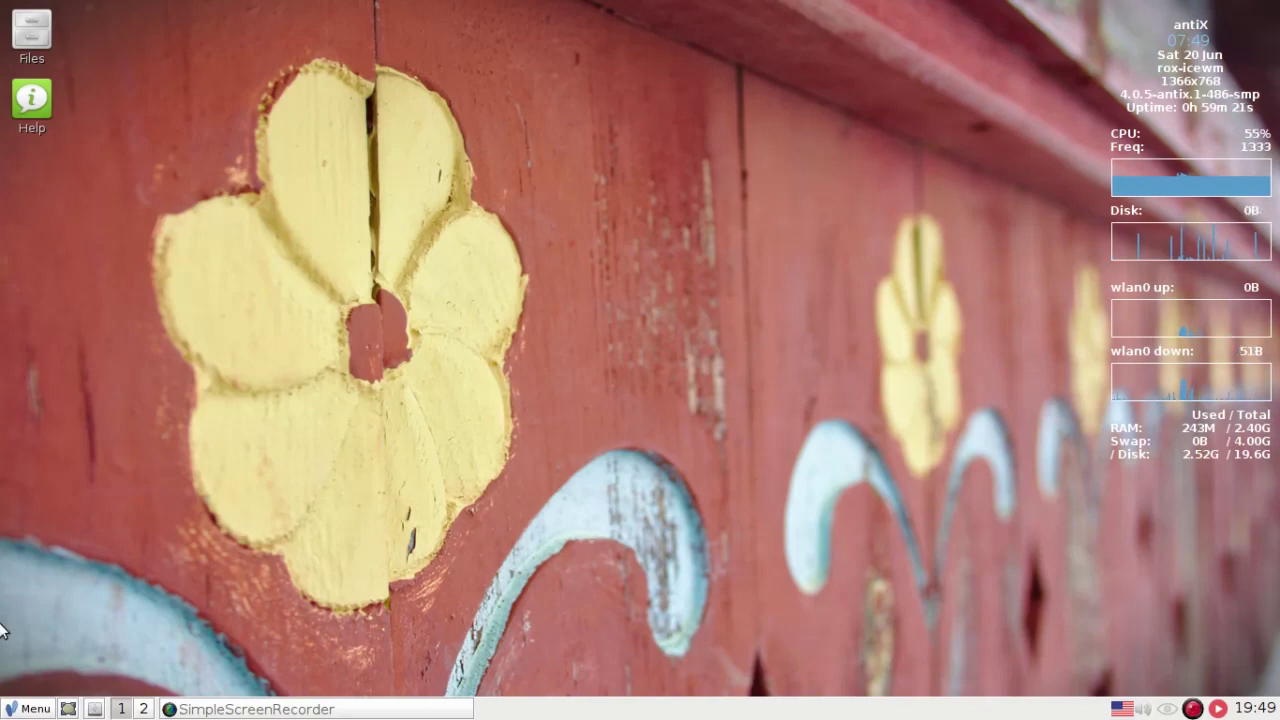
pyautogui.click(21, 708)
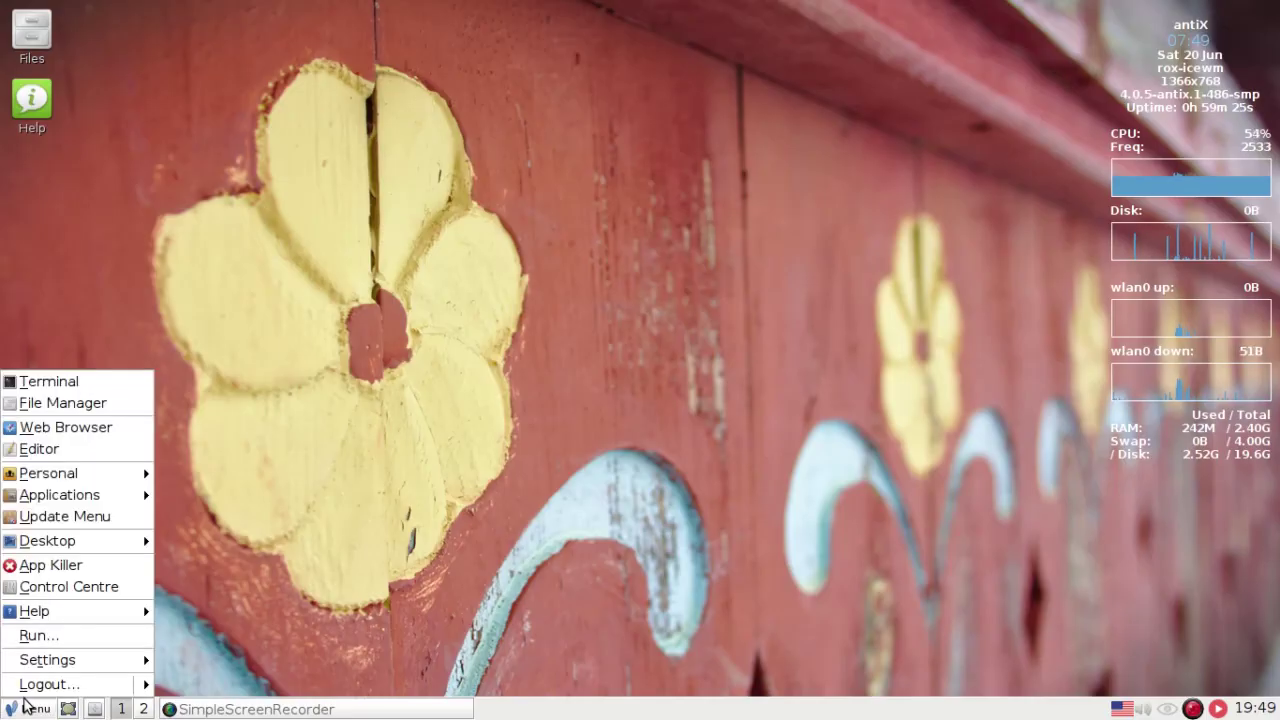
pyautogui.moveTo(77, 546)
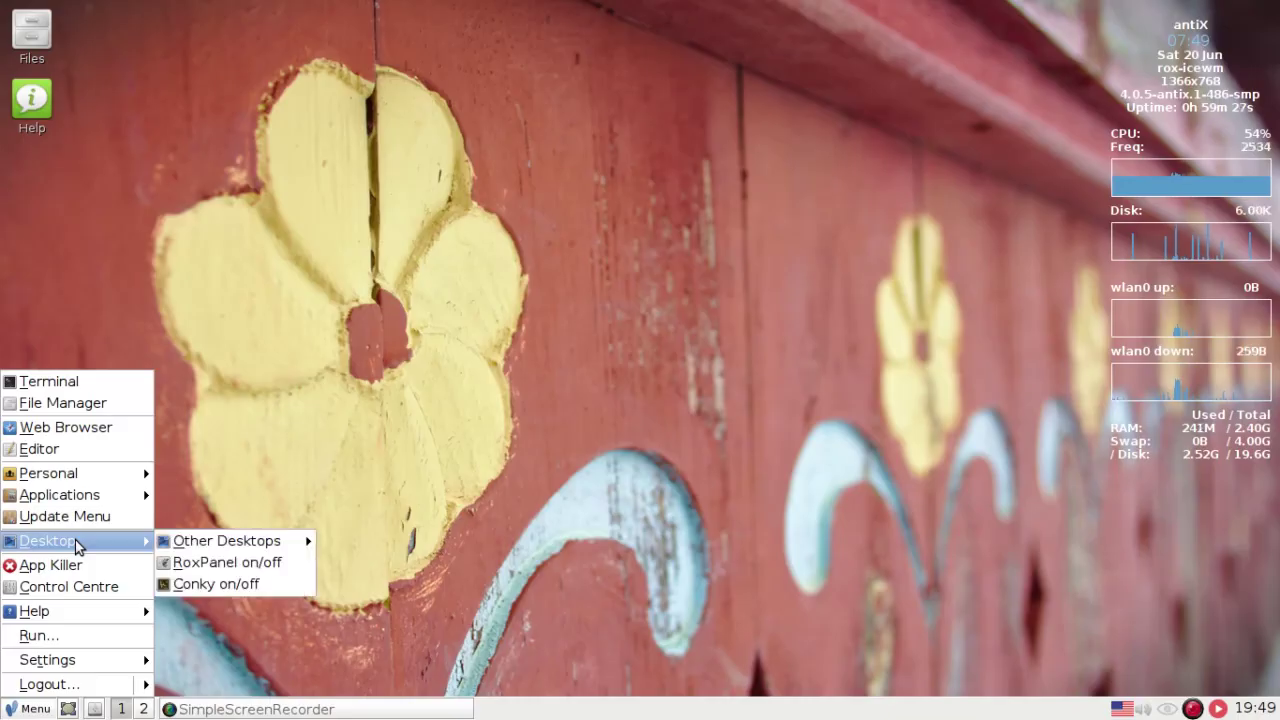
pyautogui.moveTo(198, 541)
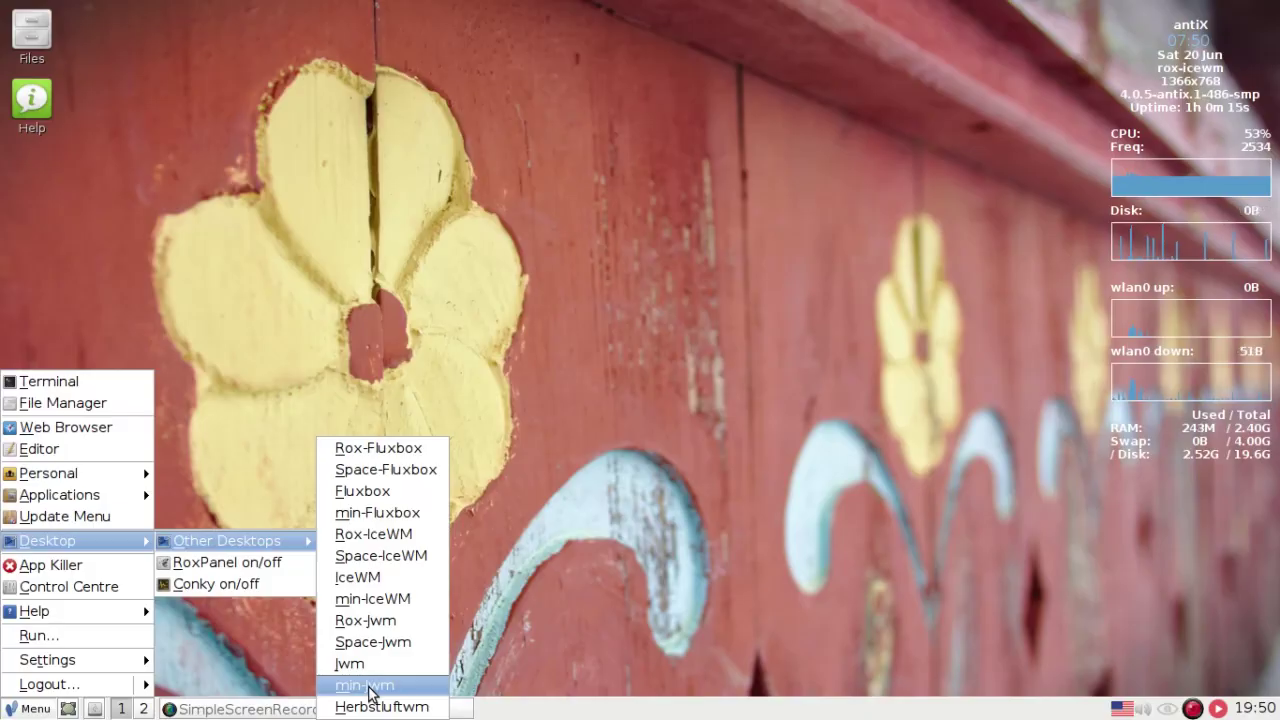
pyautogui.click(605, 435)
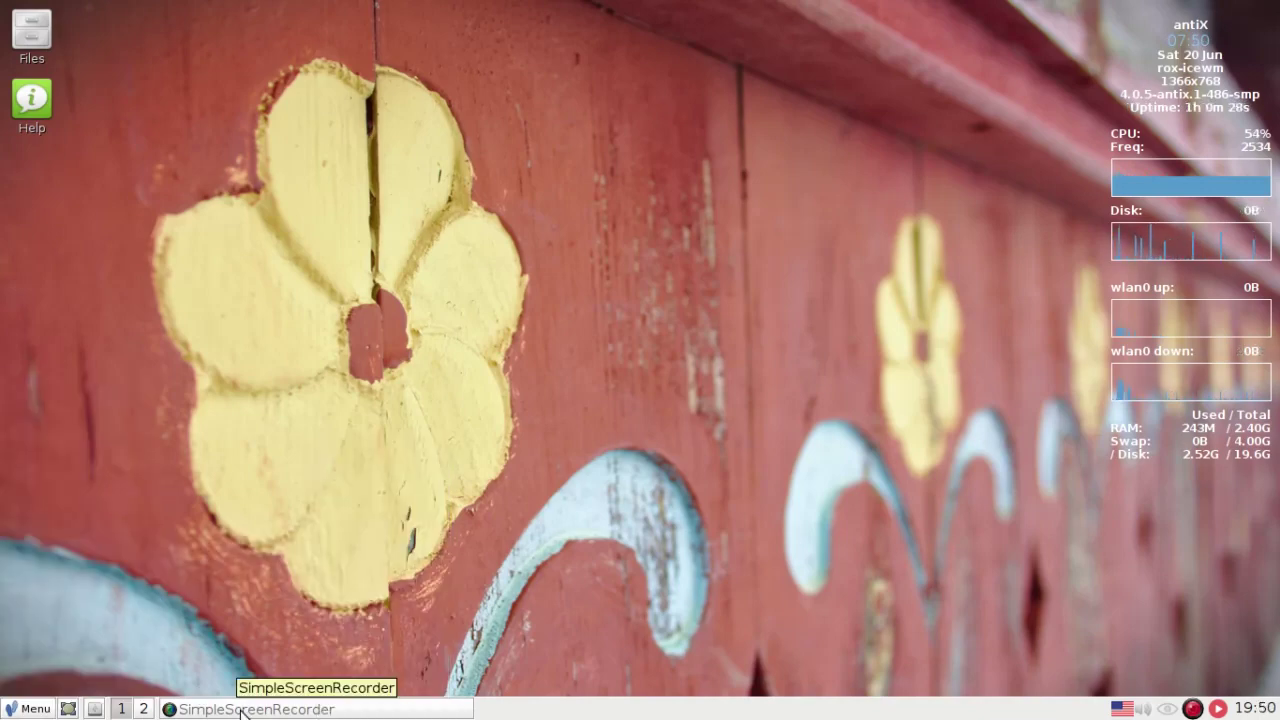
pyautogui.click(35, 709)
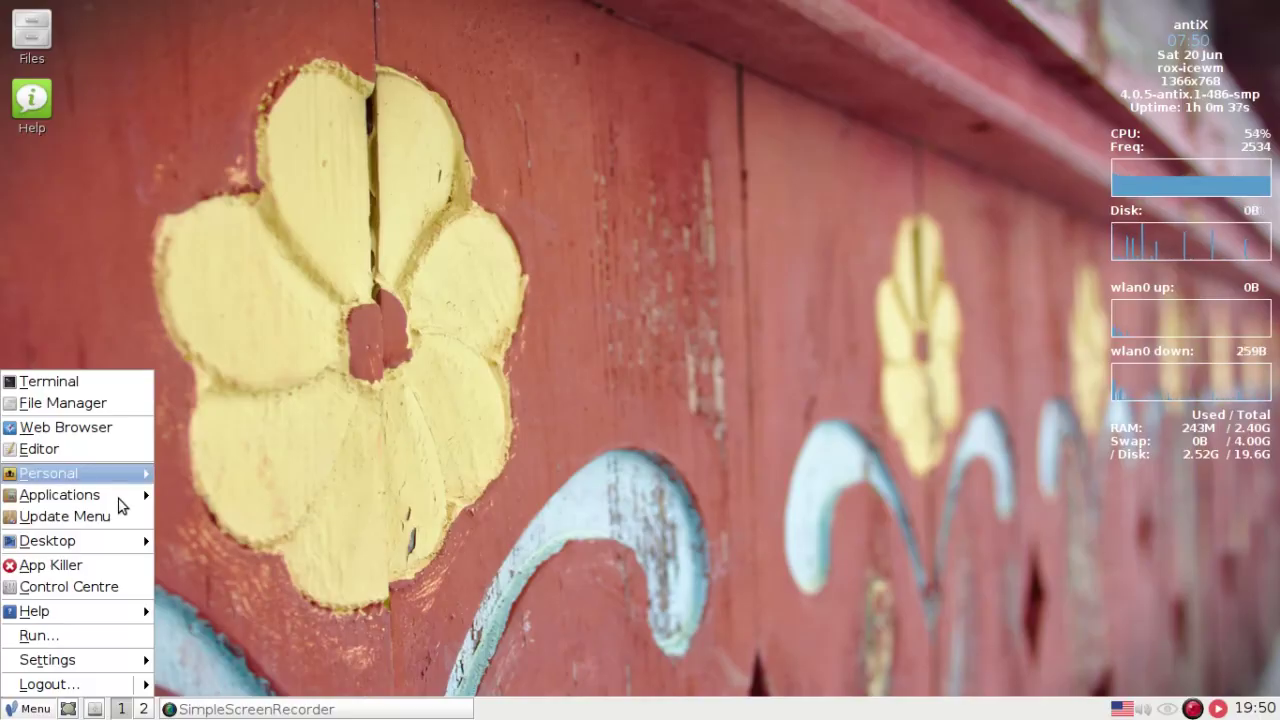
pyautogui.click(116, 498)
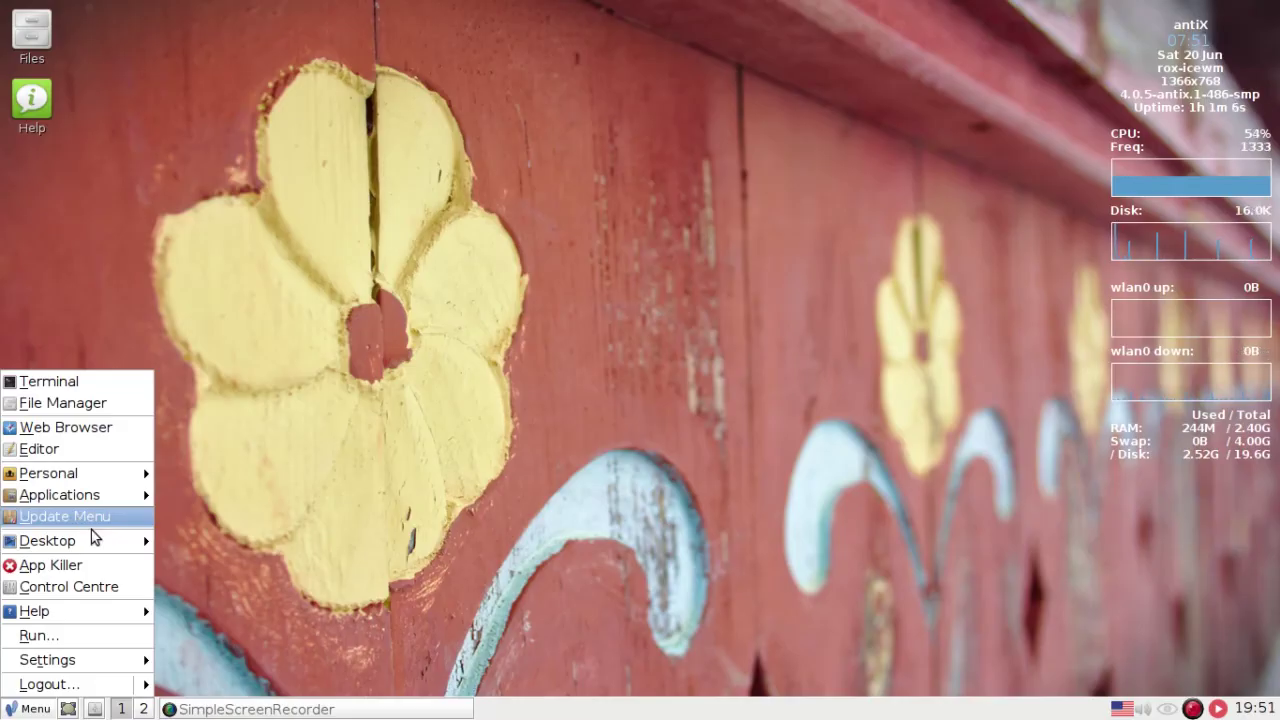
pyautogui.moveTo(90, 540)
pyautogui.press('Escape')
pyautogui.press('Escape')
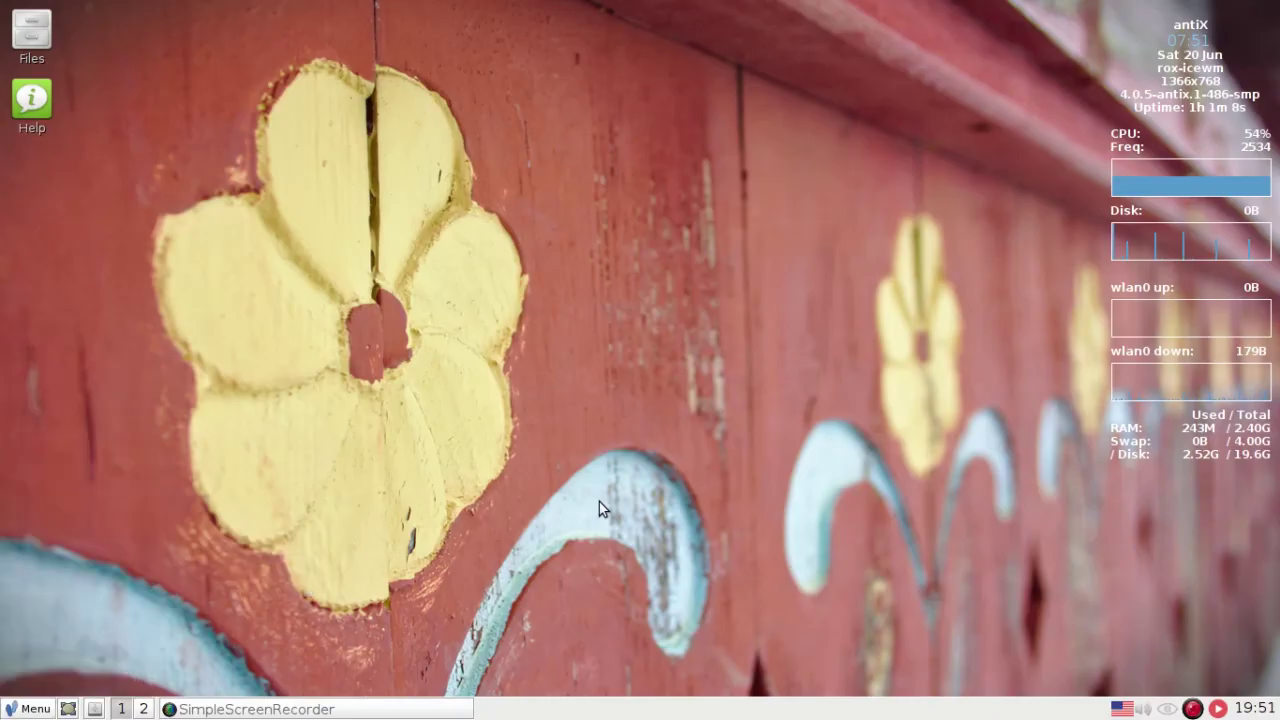